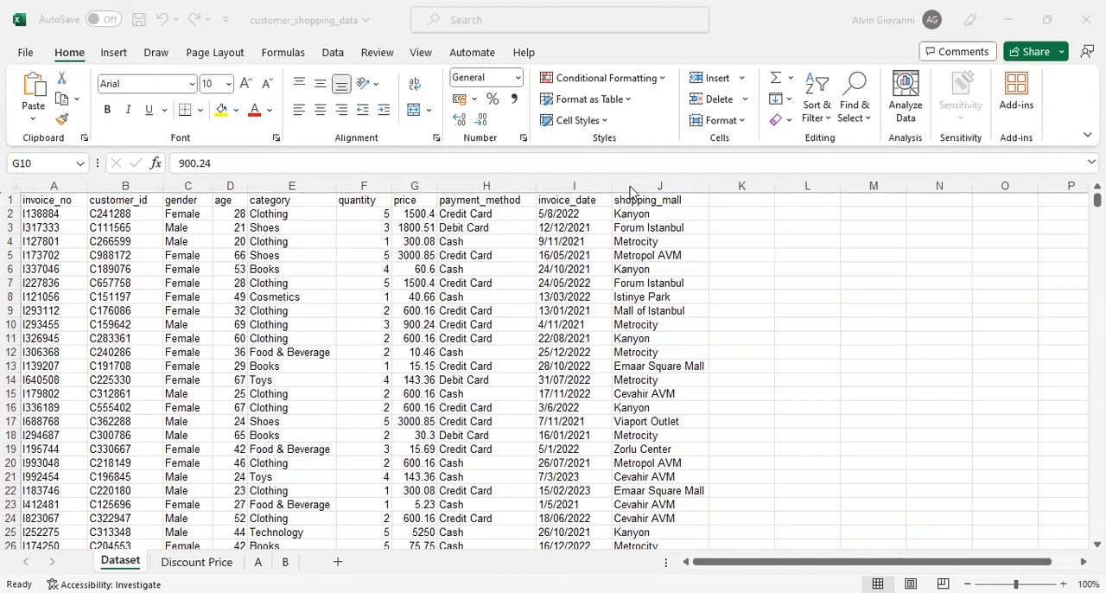
- Examine the column headers of the Dataset sheet one by one, from invoice_no to shopping_mall
click(83, 202)
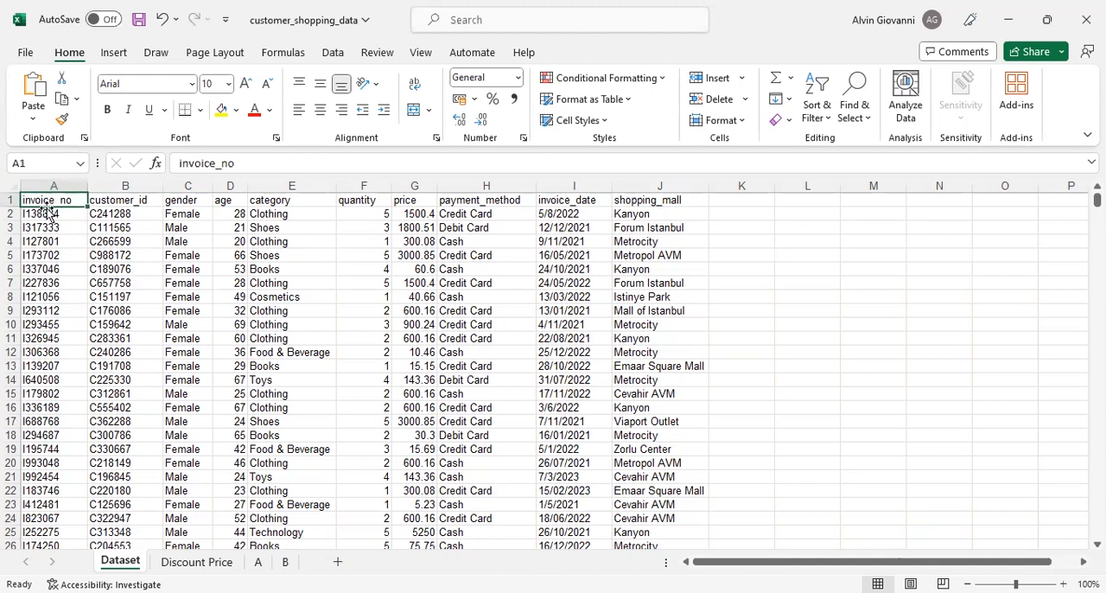
click(126, 199)
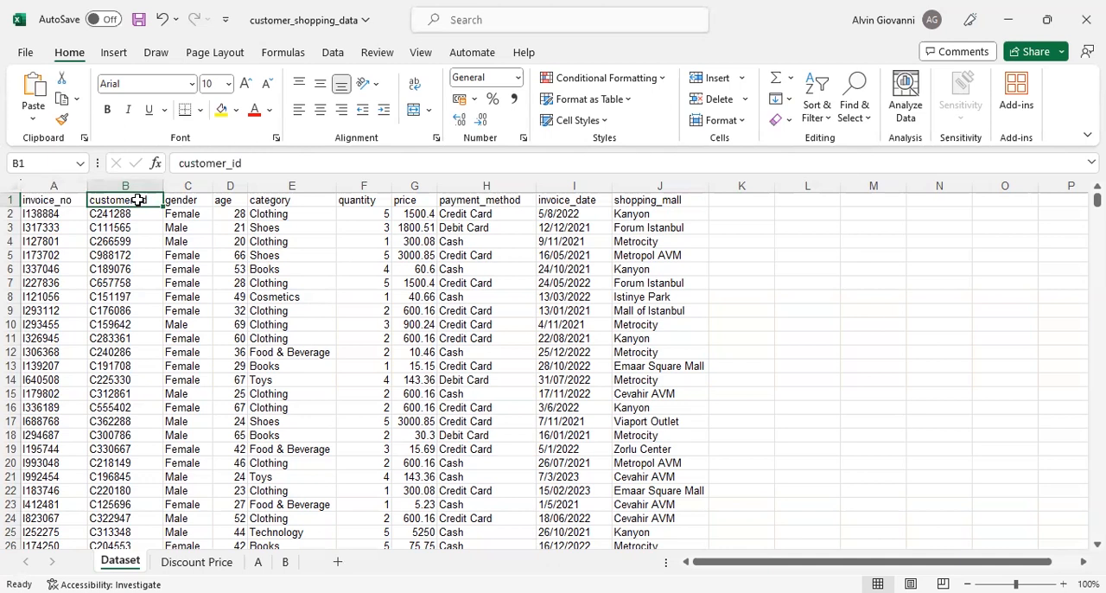
click(185, 199)
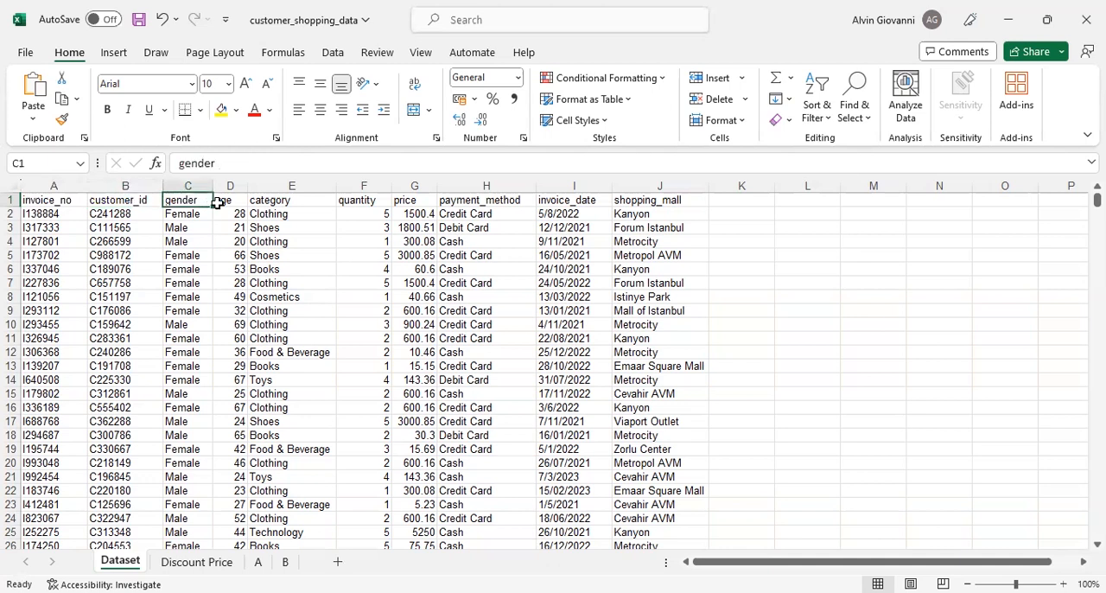
click(227, 201)
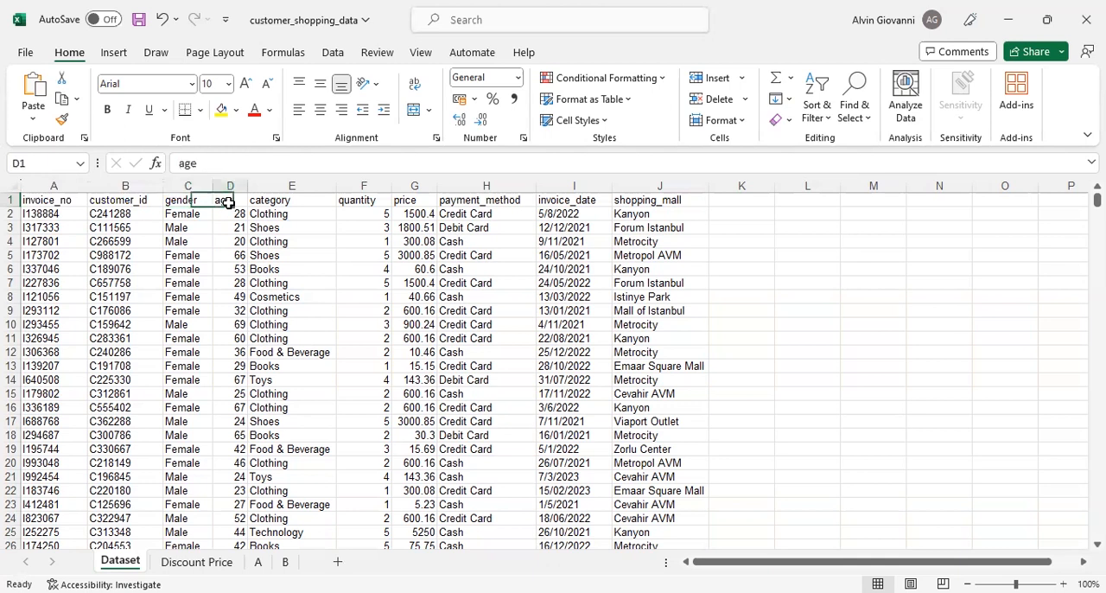
click(283, 200)
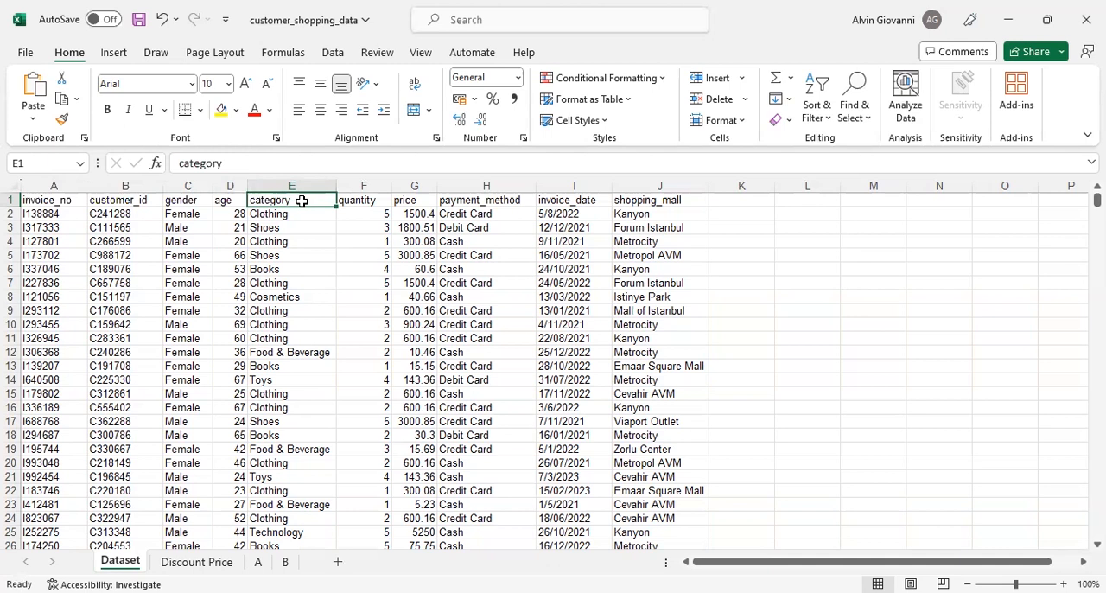
click(353, 199)
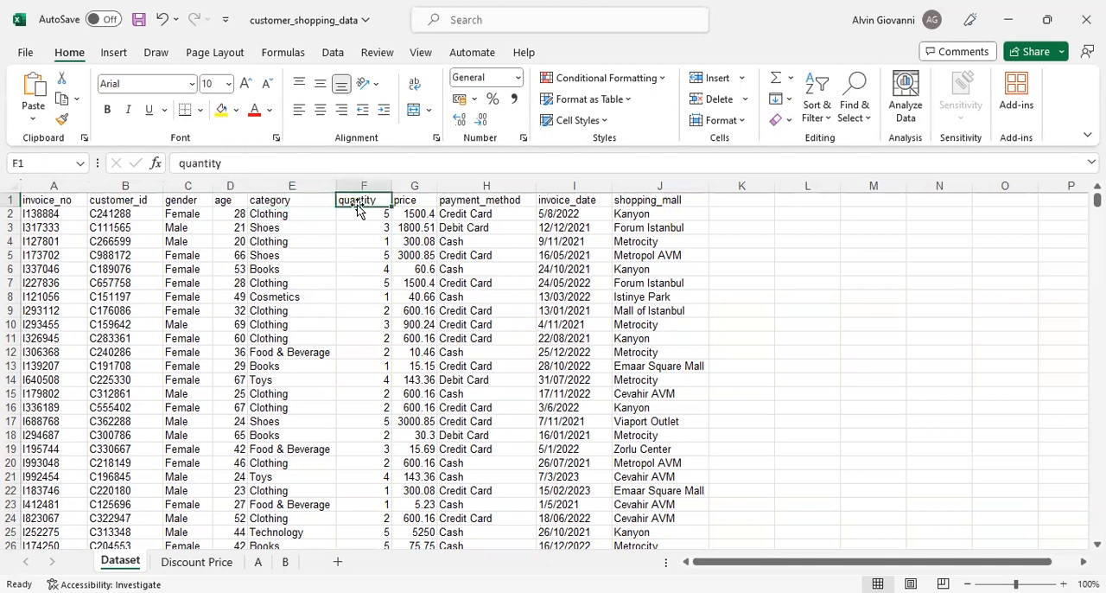
click(401, 200)
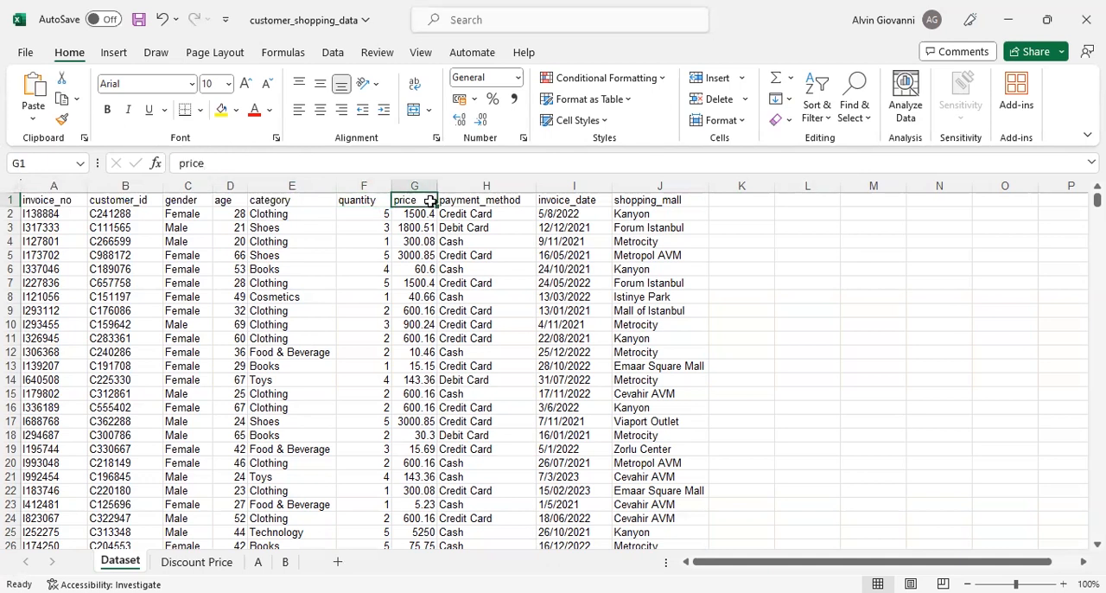
click(464, 200)
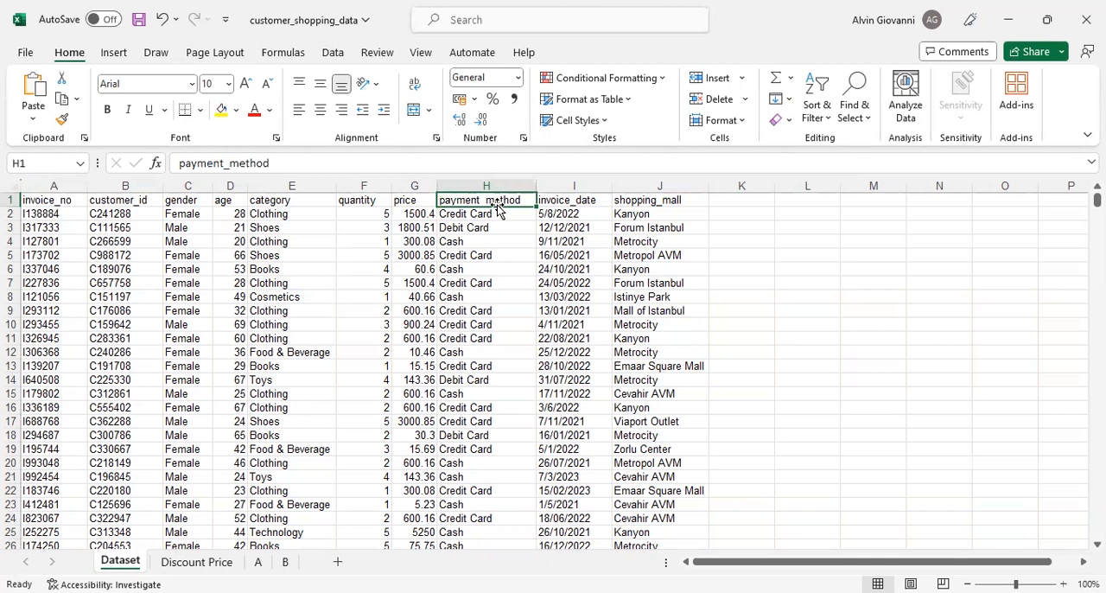
click(554, 200)
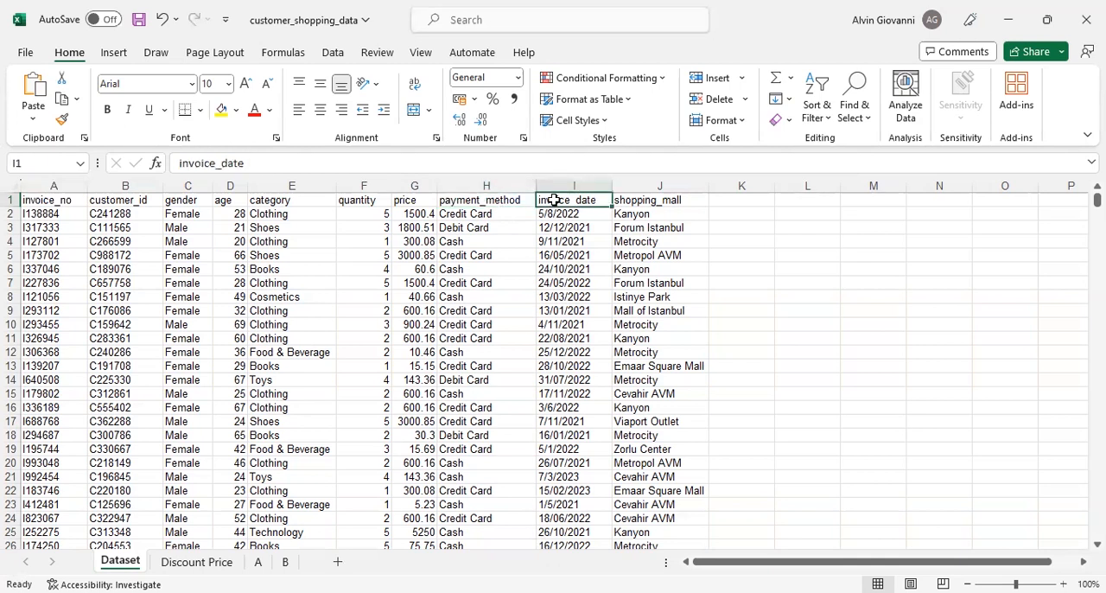
click(638, 214)
click(641, 201)
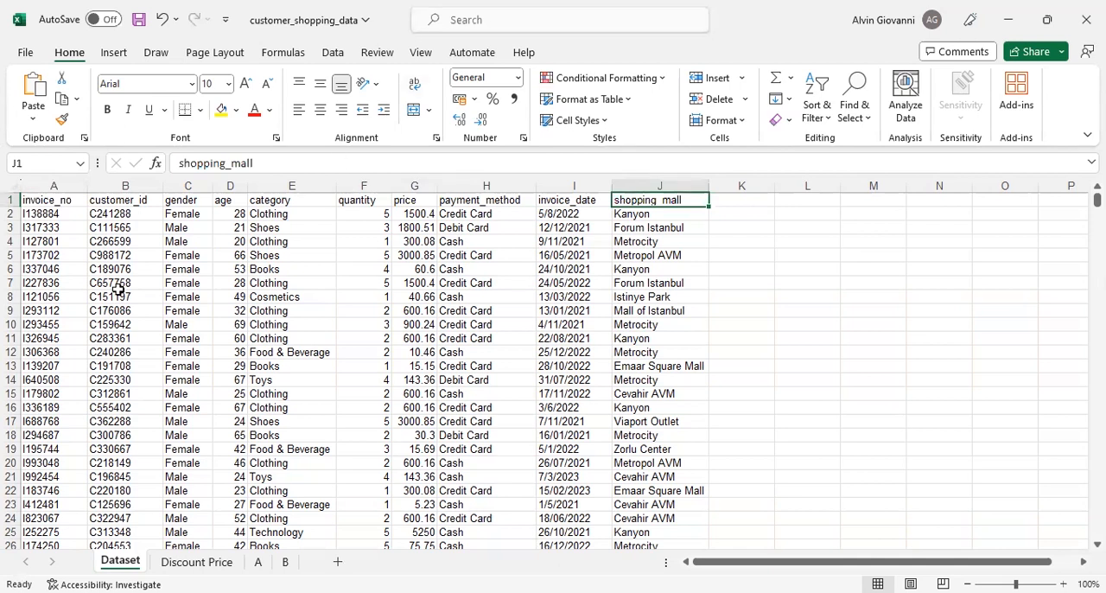
- Copy the entire contents of the Dataset sheet and paste them into sheet A
click(14, 186)
key(ctrl+c)
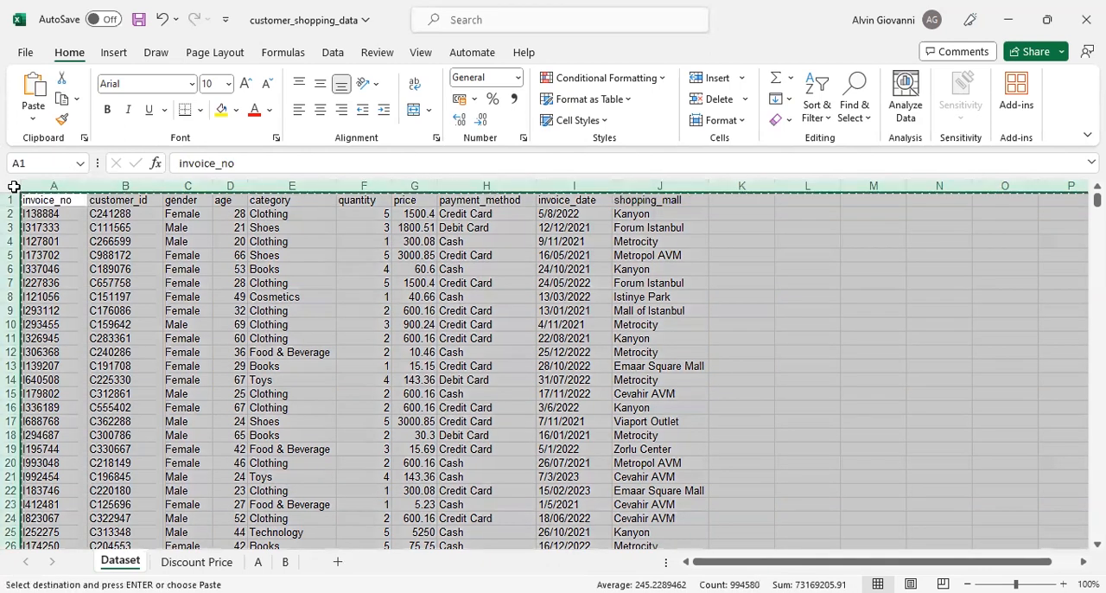
key(ctrl+Page_Down)
key(ctrl+Page_Down)
click(10, 187)
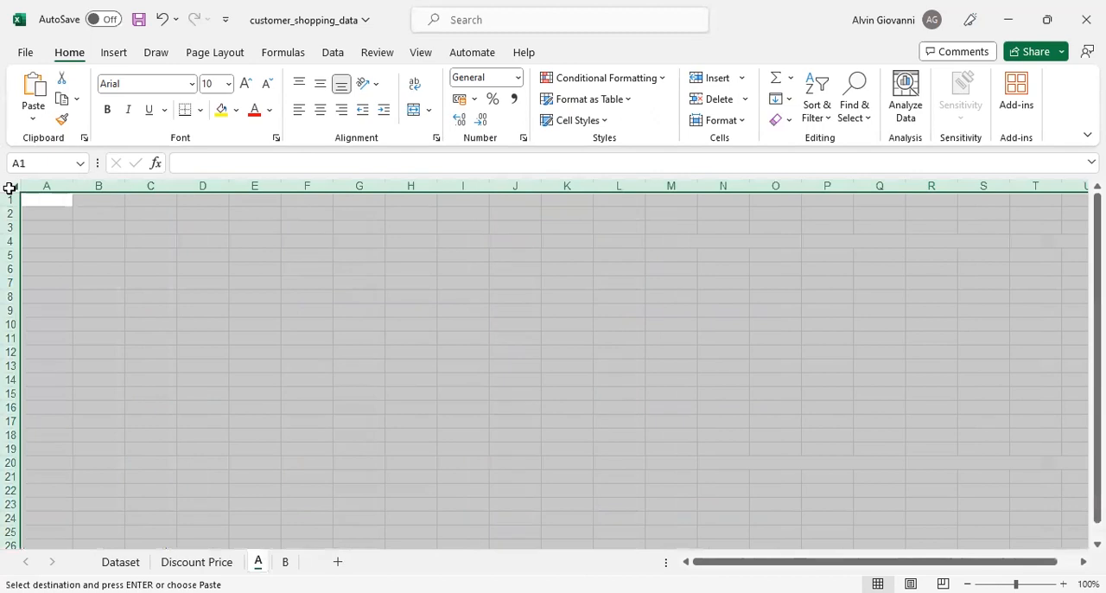
key(ctrl+v)
- Add the column header qty_price in cell K1 of sheet A
click(729, 202)
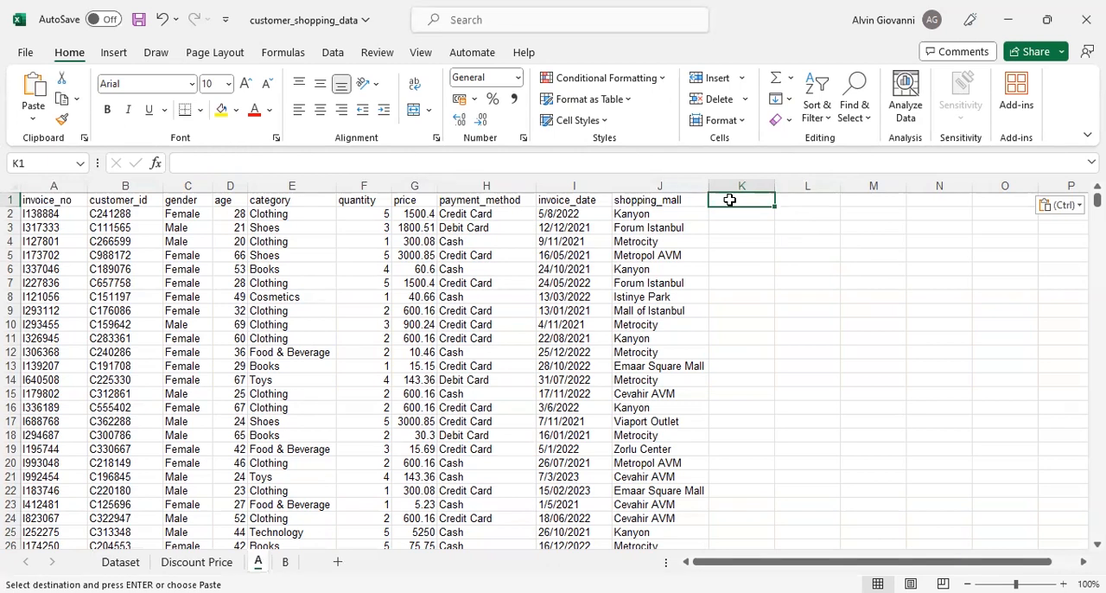
key(Escape)
text(qty)
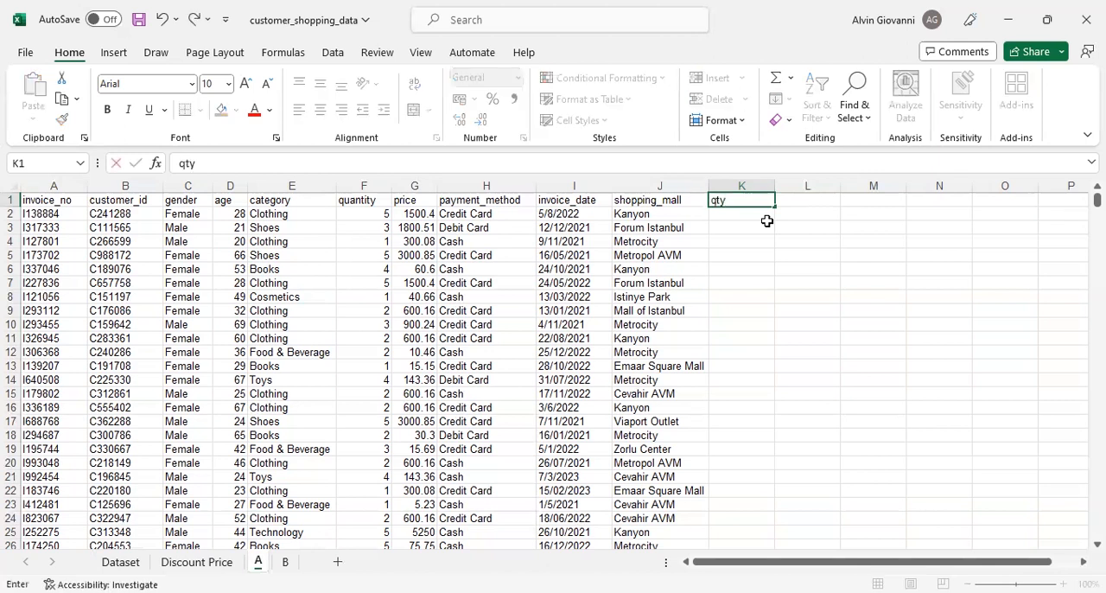
text(_price)
key(Return)
click(750, 204)
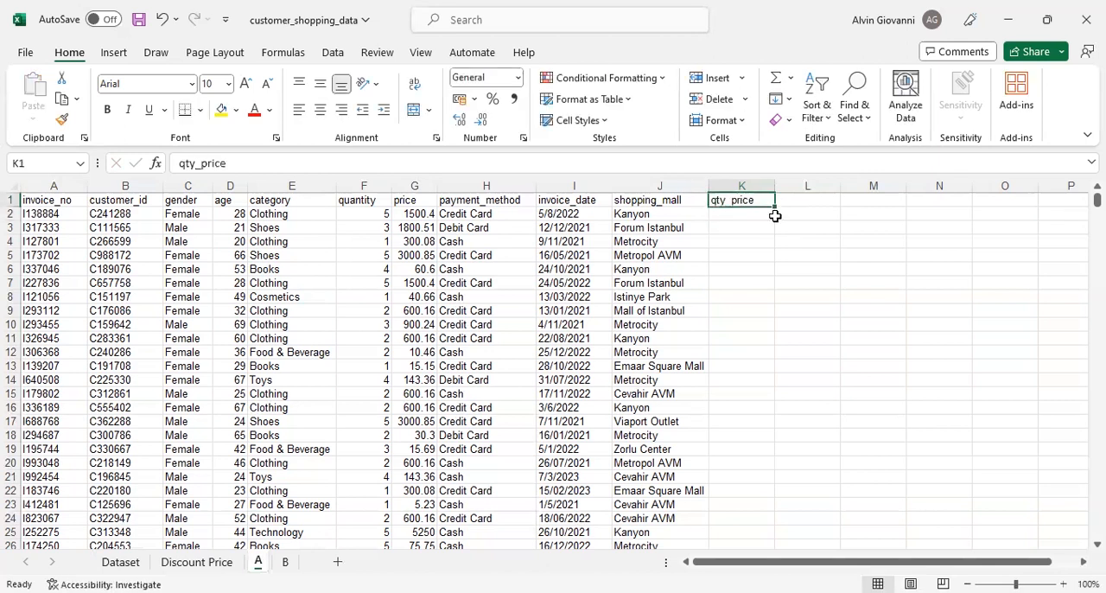
- Enter the formula =G2/F2 in cell K2 to divide price by quantity
click(403, 214)
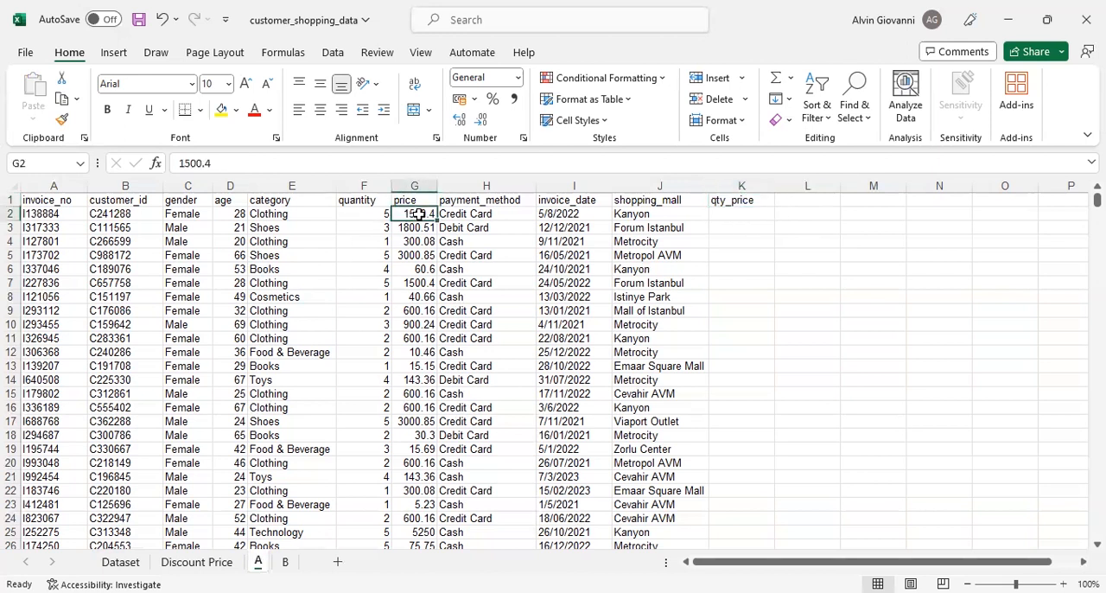
click(366, 216)
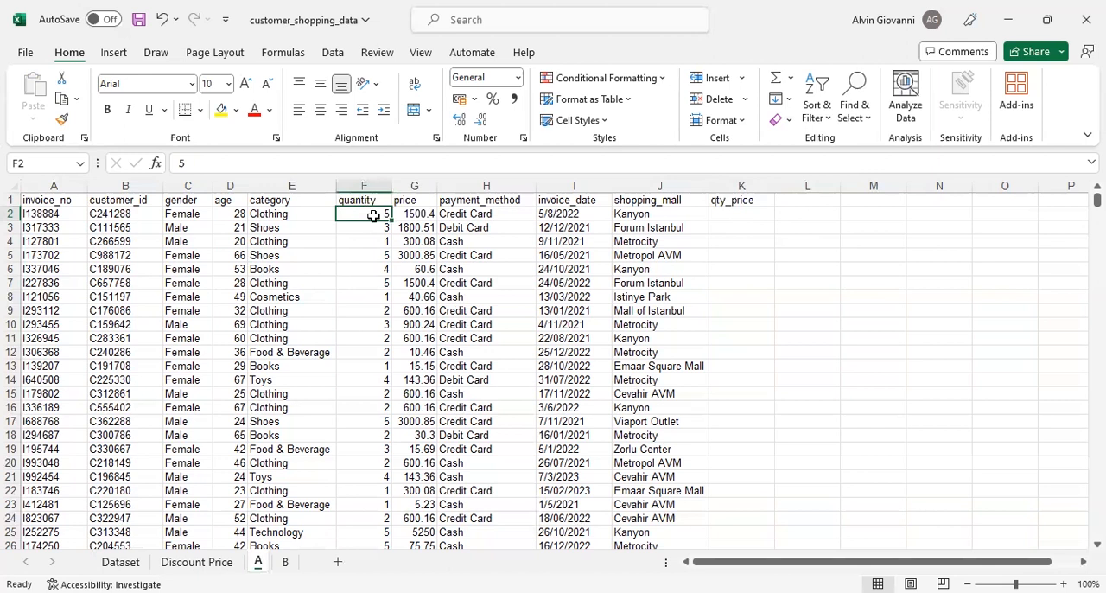
click(728, 216)
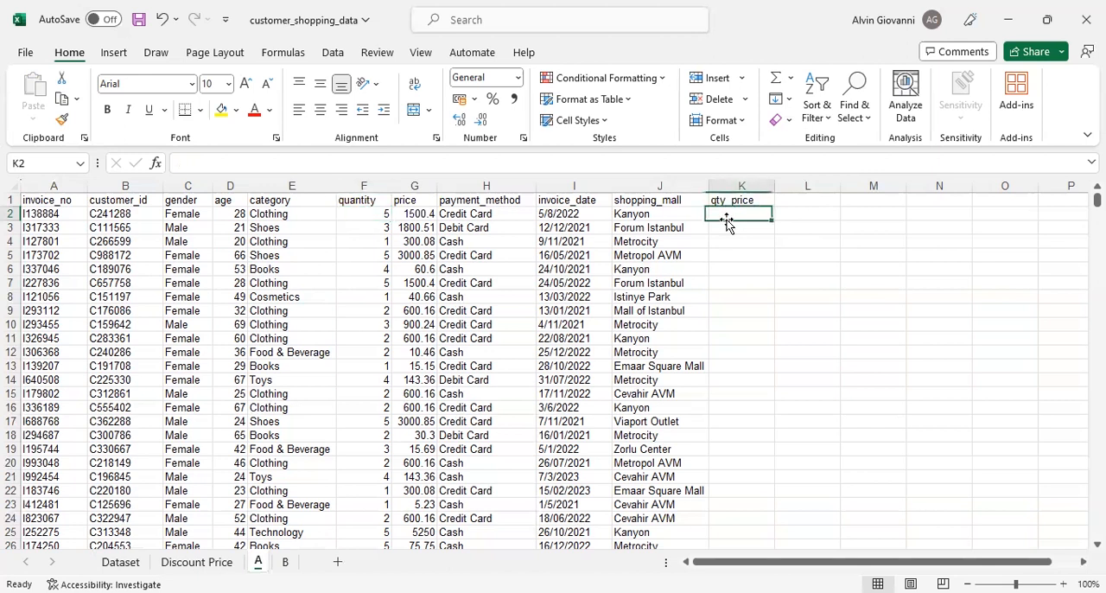
text(=)
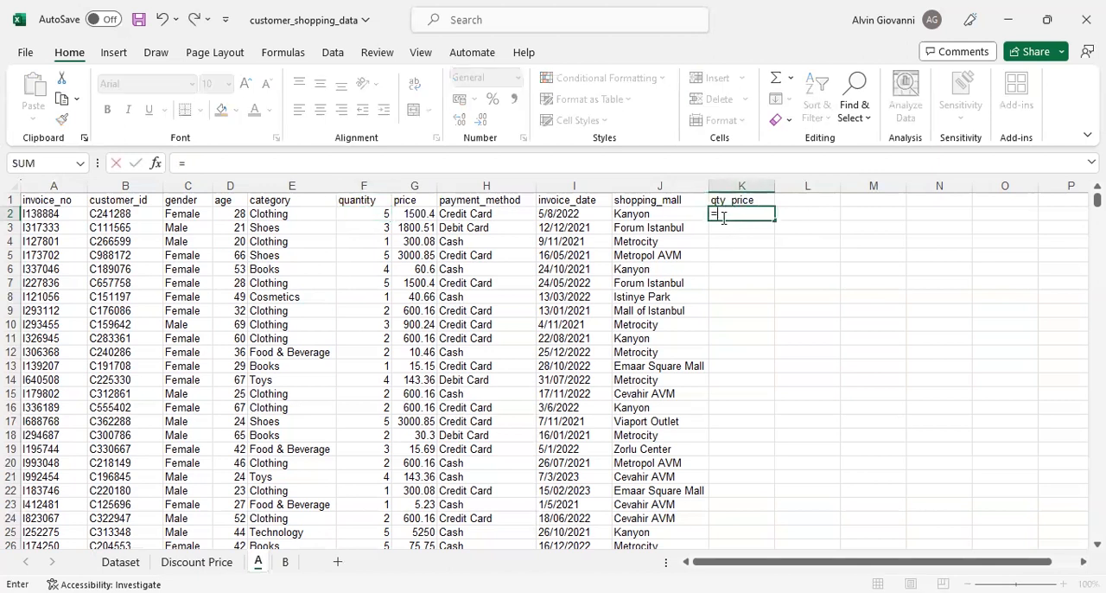
click(415, 216)
text(/)
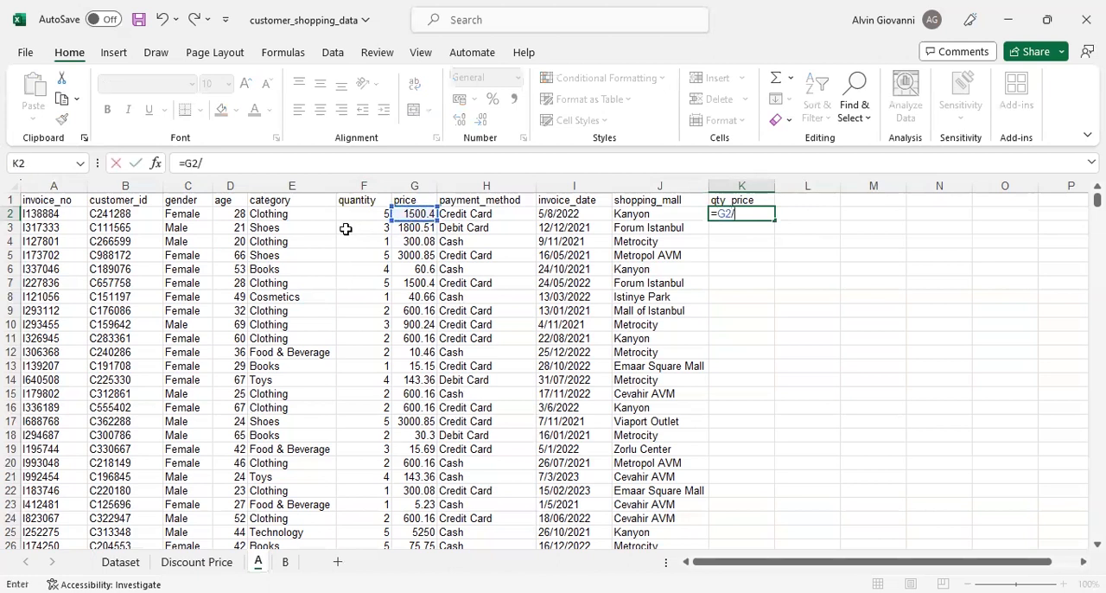
click(357, 216)
key(Return)
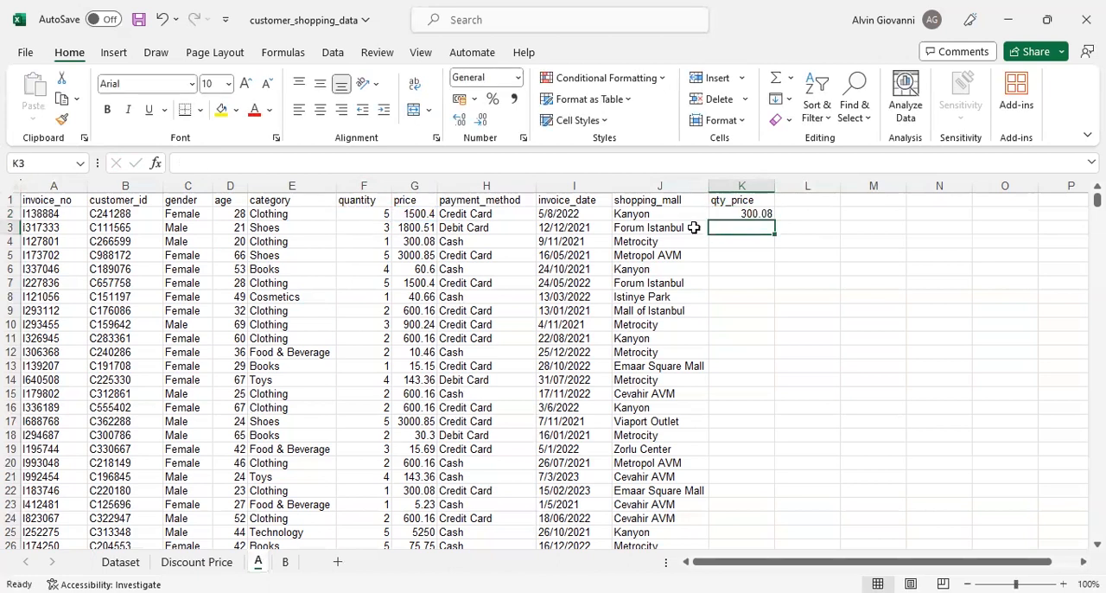
- Fill the K2 formula down the qty_price column for all data rows
click(747, 215)
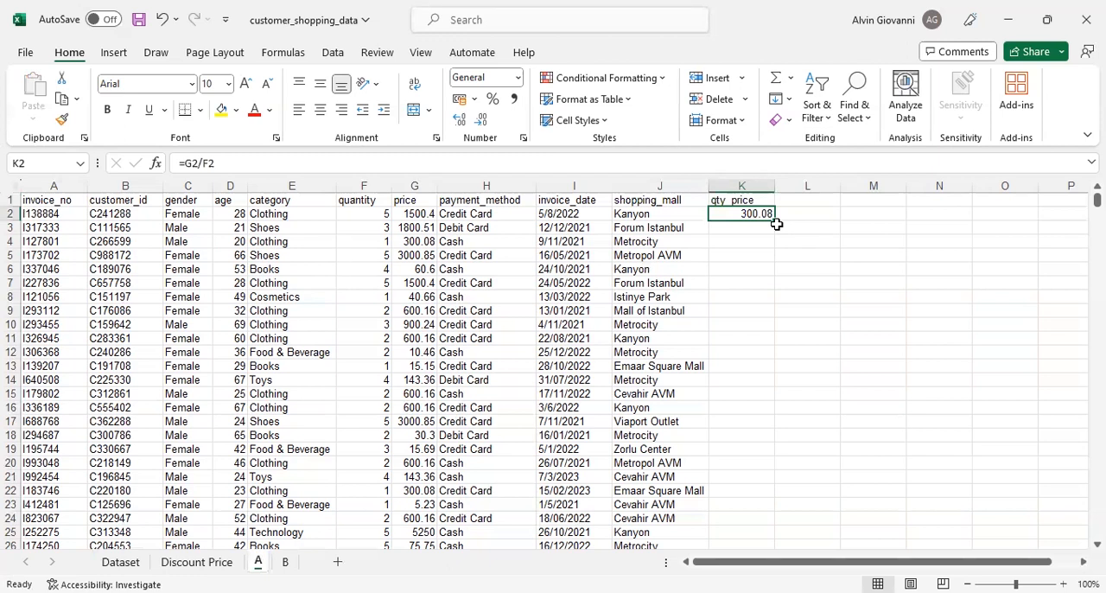
key(F2)
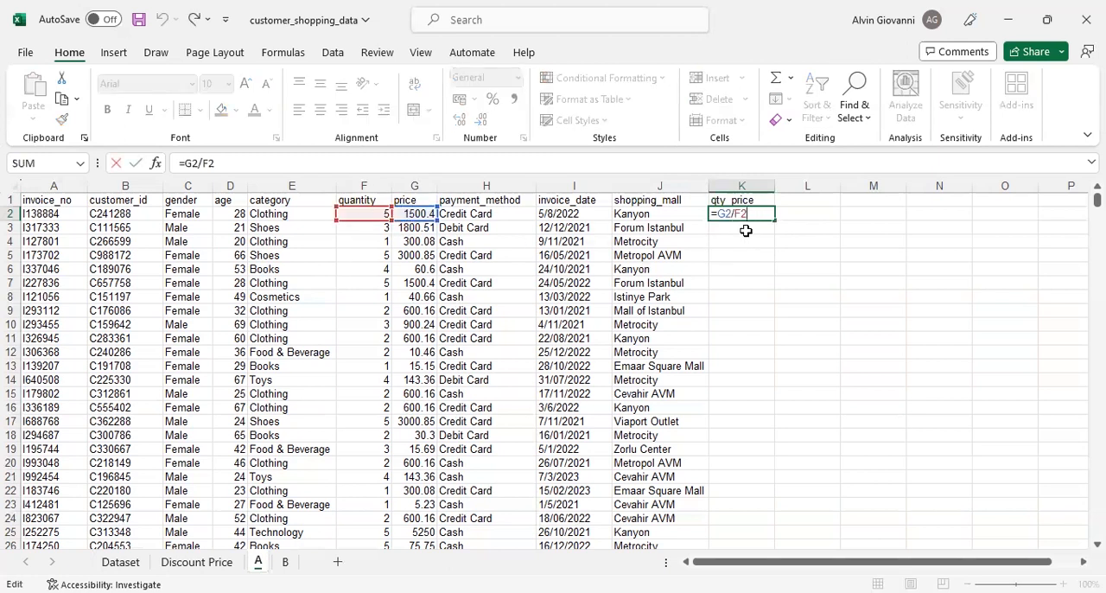
key(Escape)
double_click(775, 221)
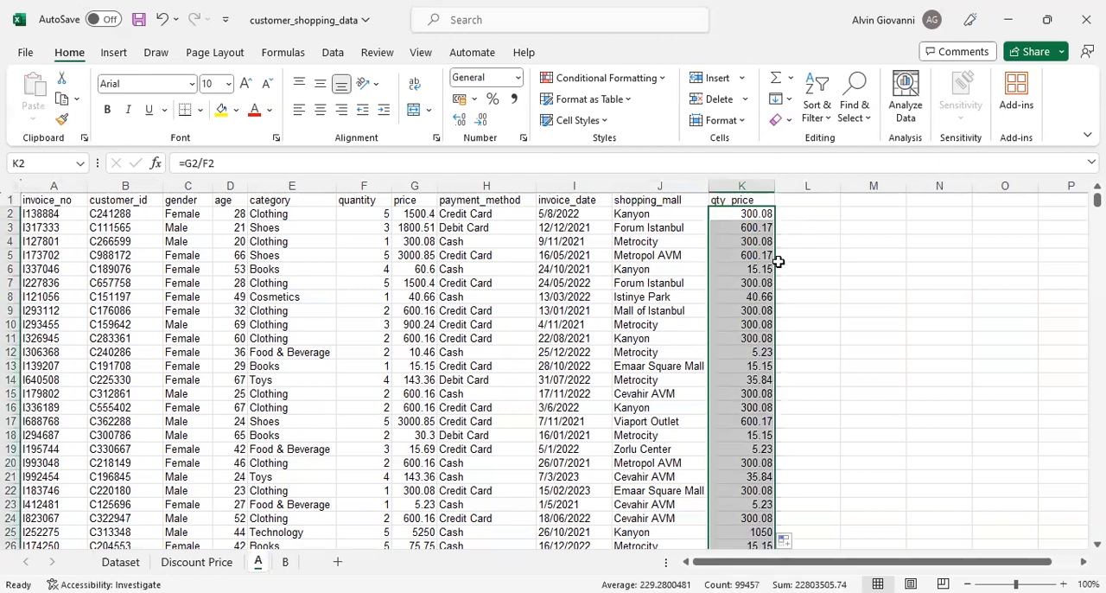
click(751, 221)
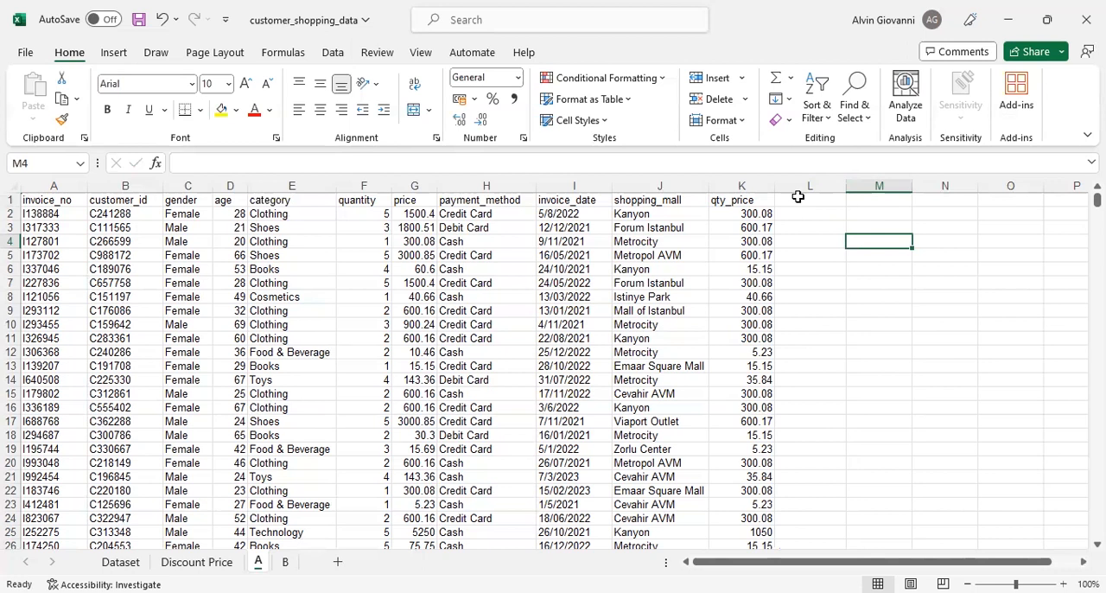
- Add the column header category_disc in cell L1
click(797, 197)
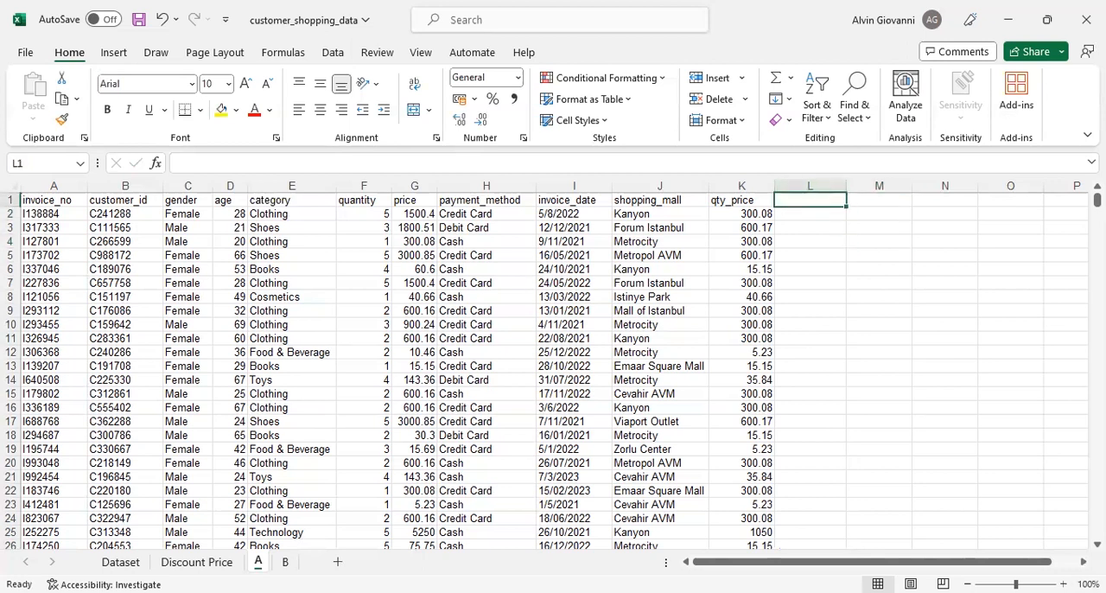
text(category_dis)
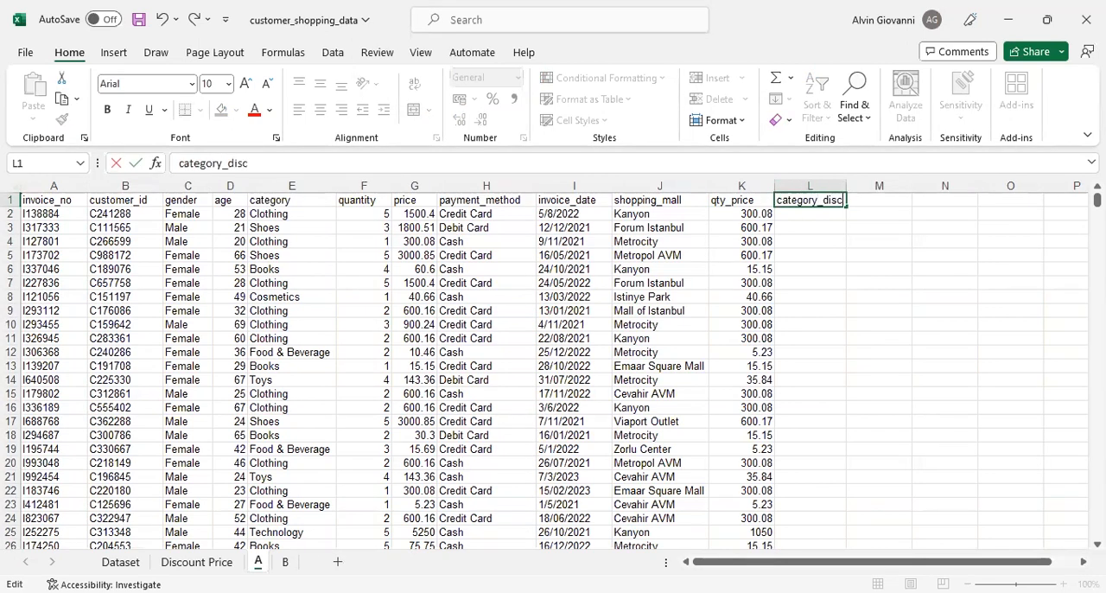
text(c)
key(Return)
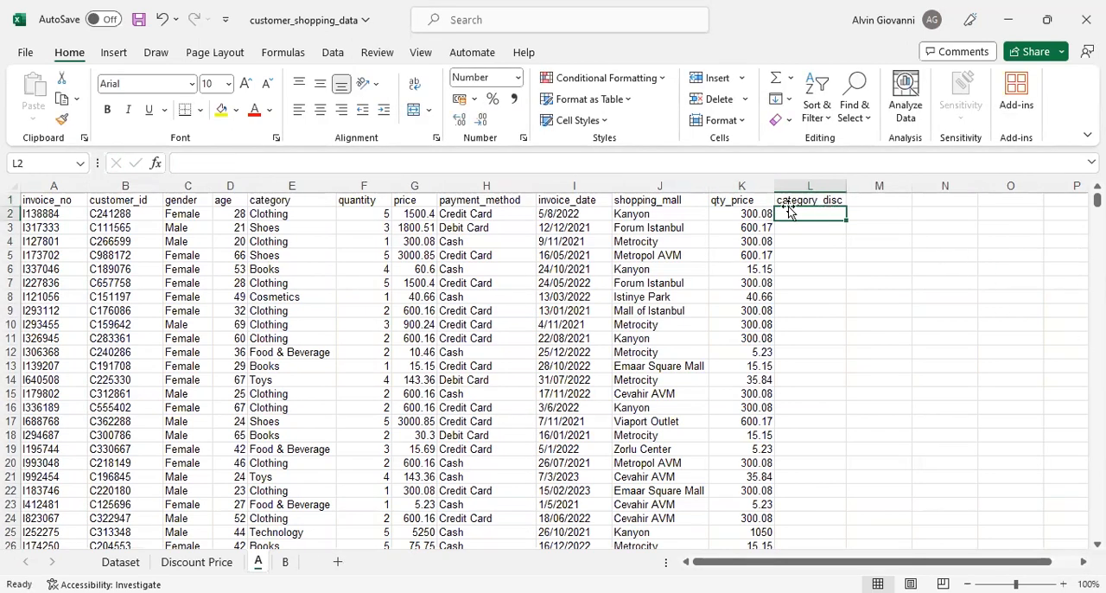
- Examine the first row's category and the discount rates per category on the Discount Price sheet
click(290, 214)
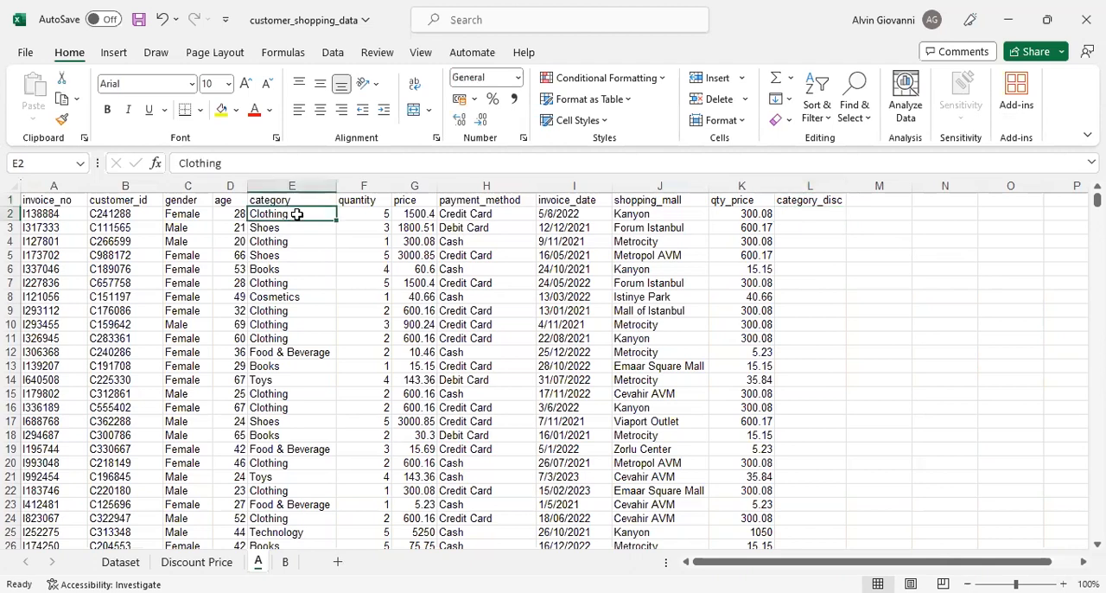
click(804, 200)
click(197, 562)
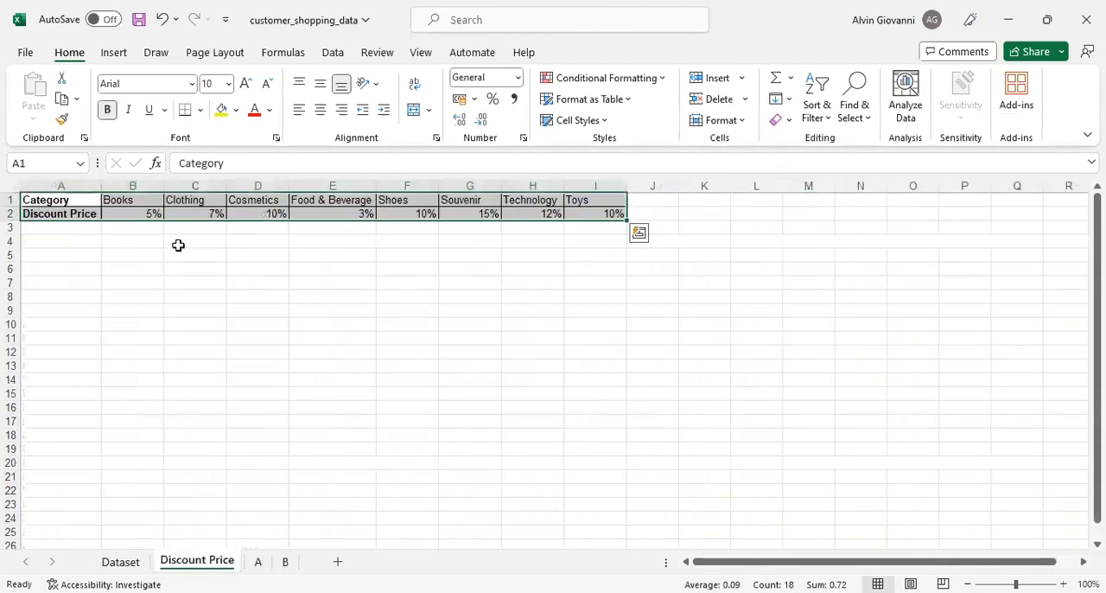
click(298, 266)
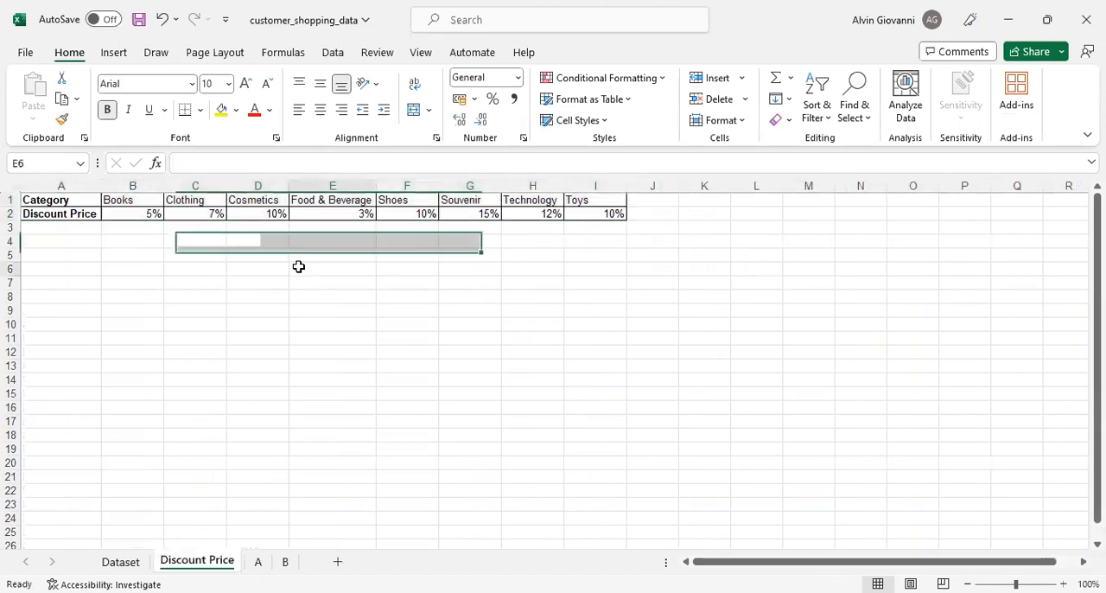
drag(77, 212, 533, 211)
drag(43, 209, 101, 213)
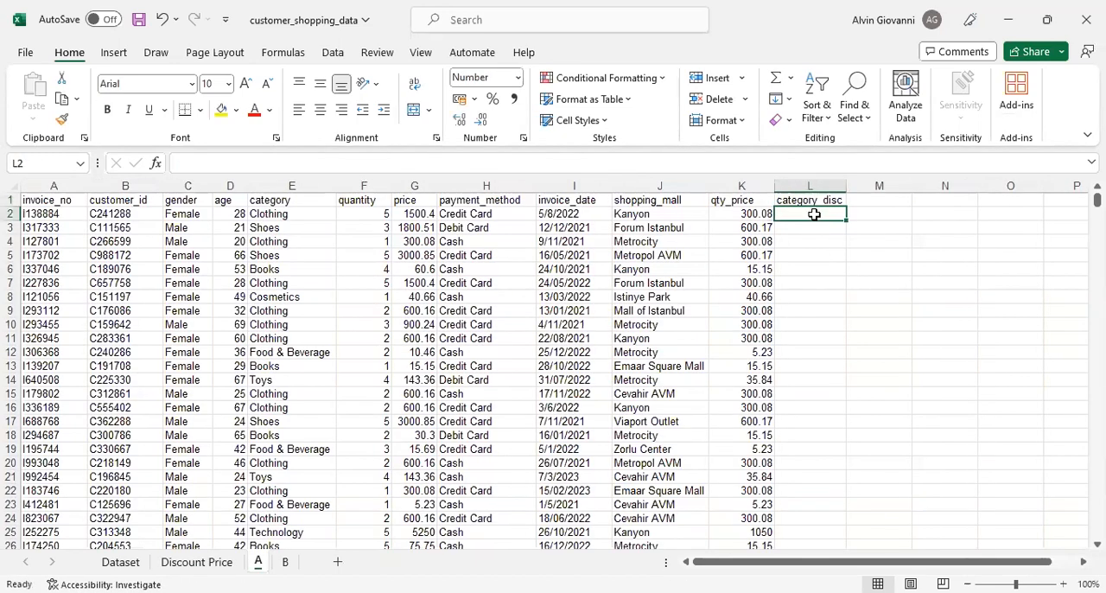
- Start an HLOOKUP formula in L2 of sheet A with E2 as lookup value and 'Discount Price'!B1:I2 as table array
text(=)
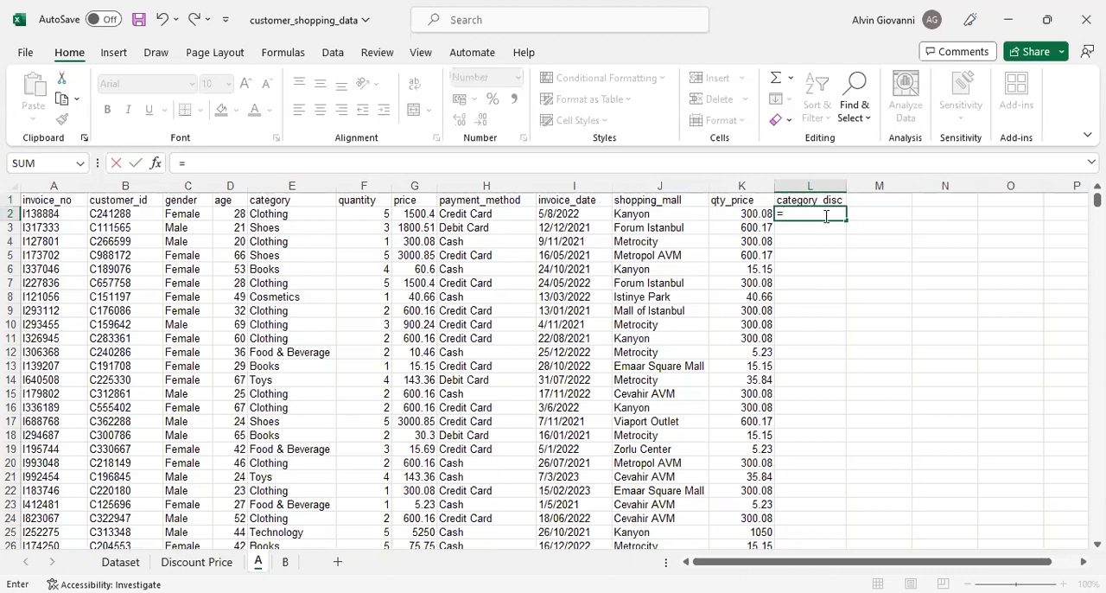
text(HLOOKUP)
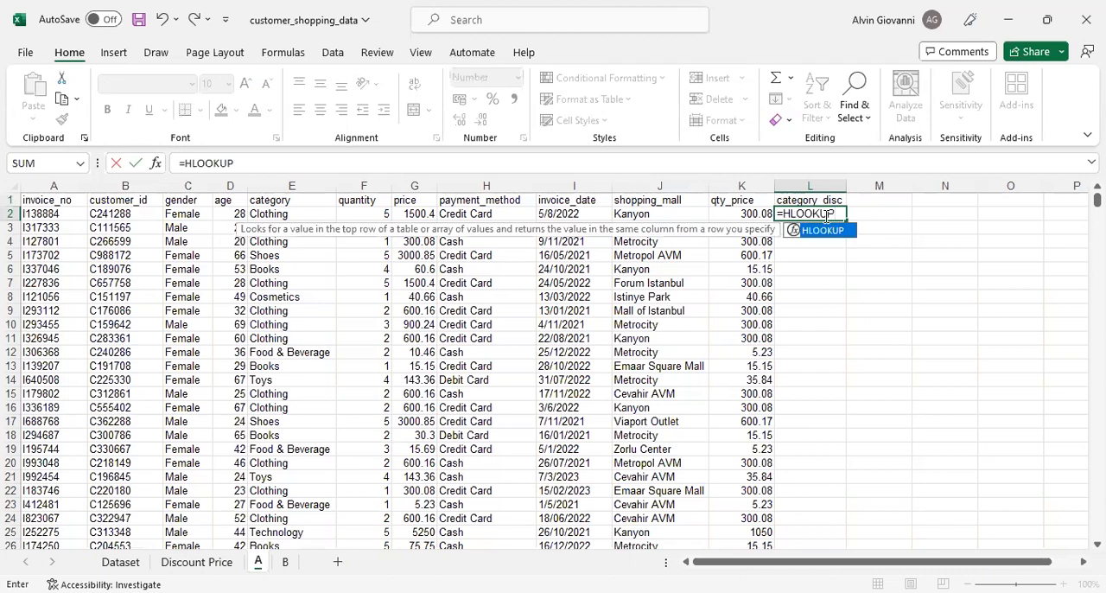
text(()
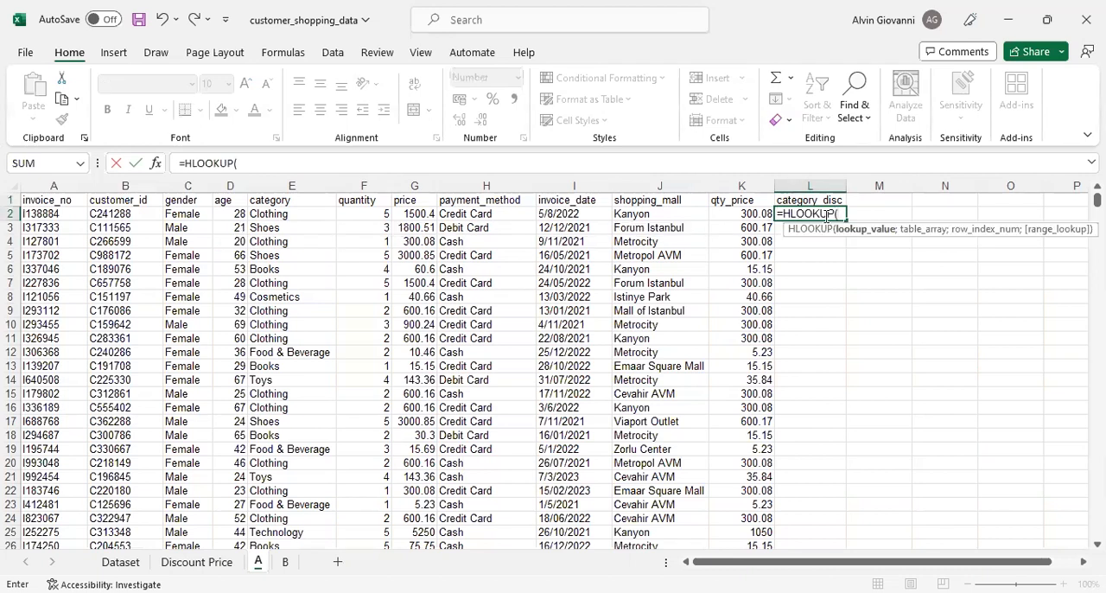
click(286, 214)
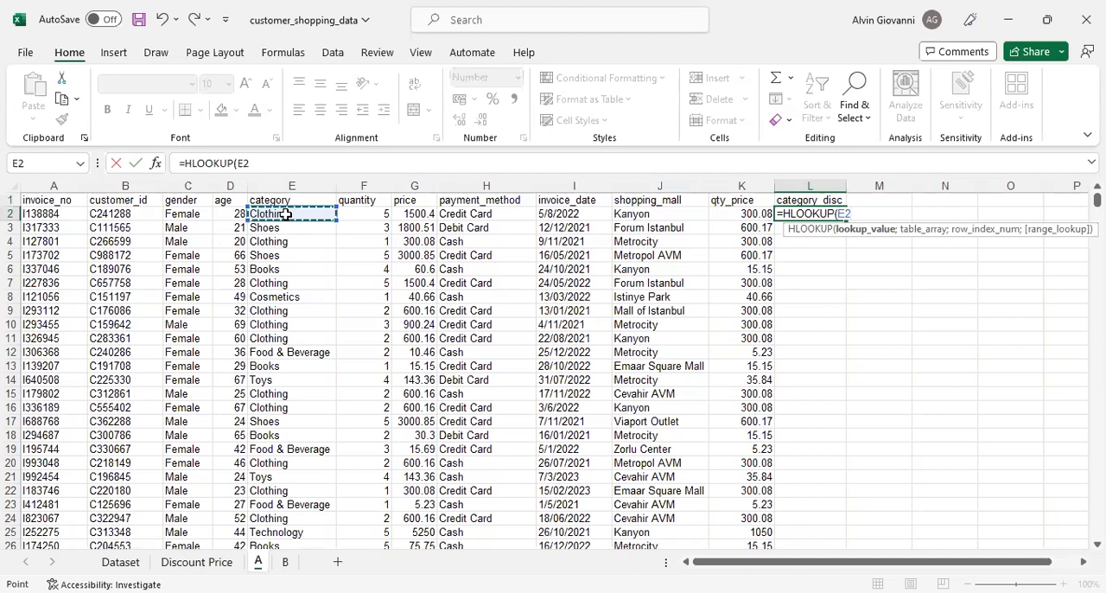
text(;'Discount Price'!)
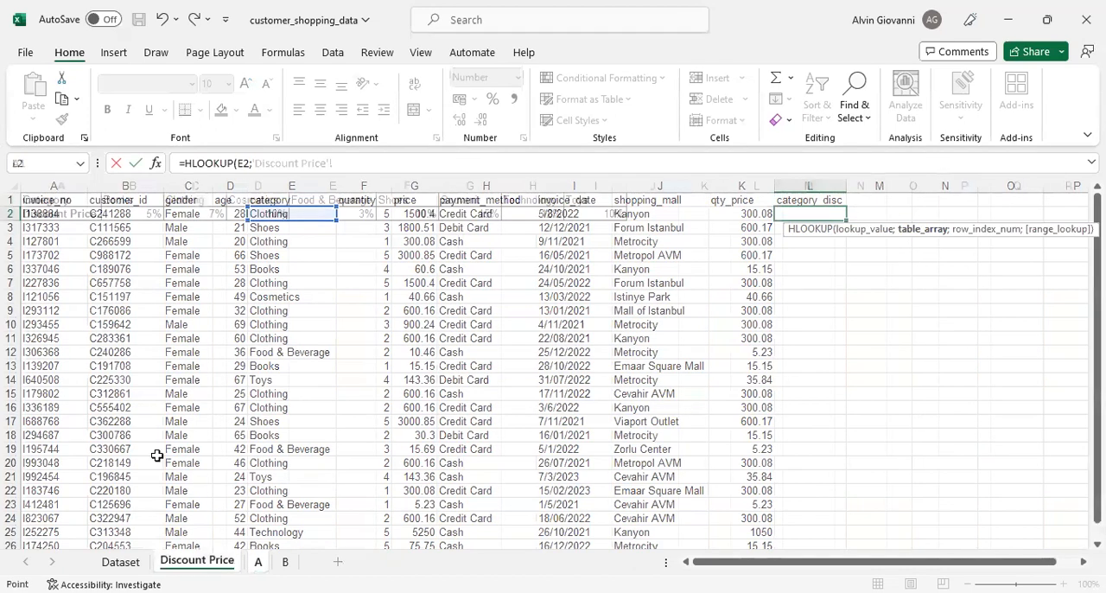
click(197, 561)
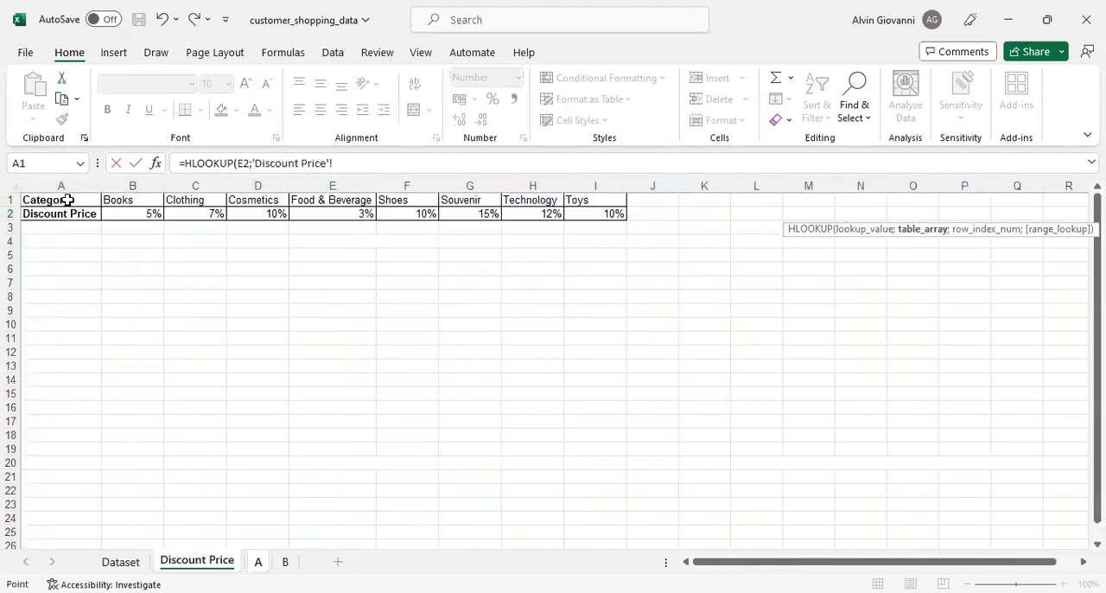
click(144, 199)
drag(183, 209, 216, 215)
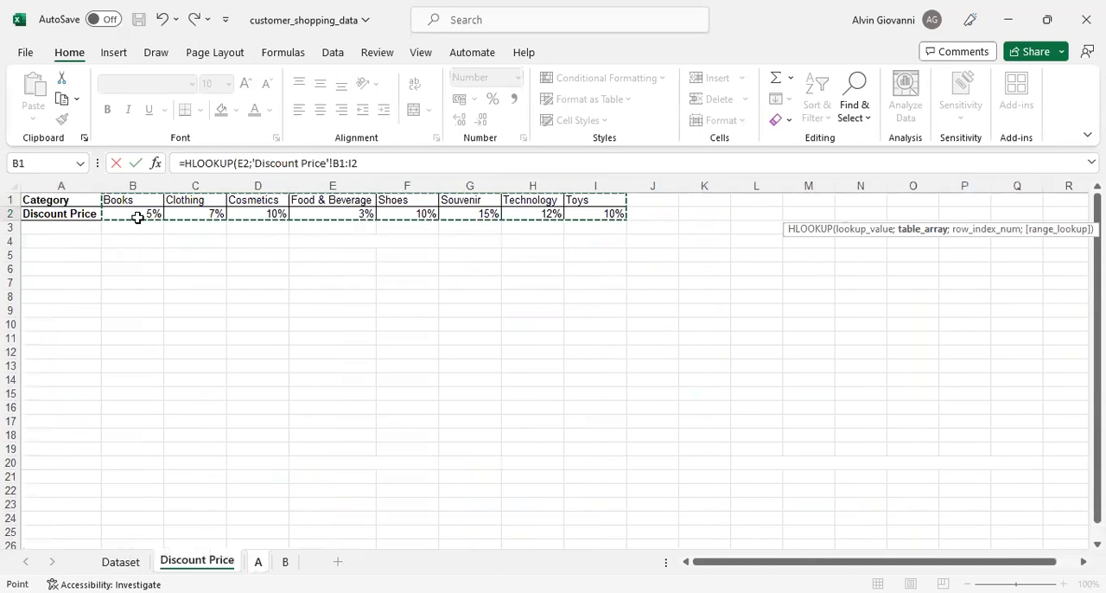
- Make the lookup table reference absolute as $B$1:$I$2 and set the HLOOKUP row index to 2
drag(332, 162, 354, 163)
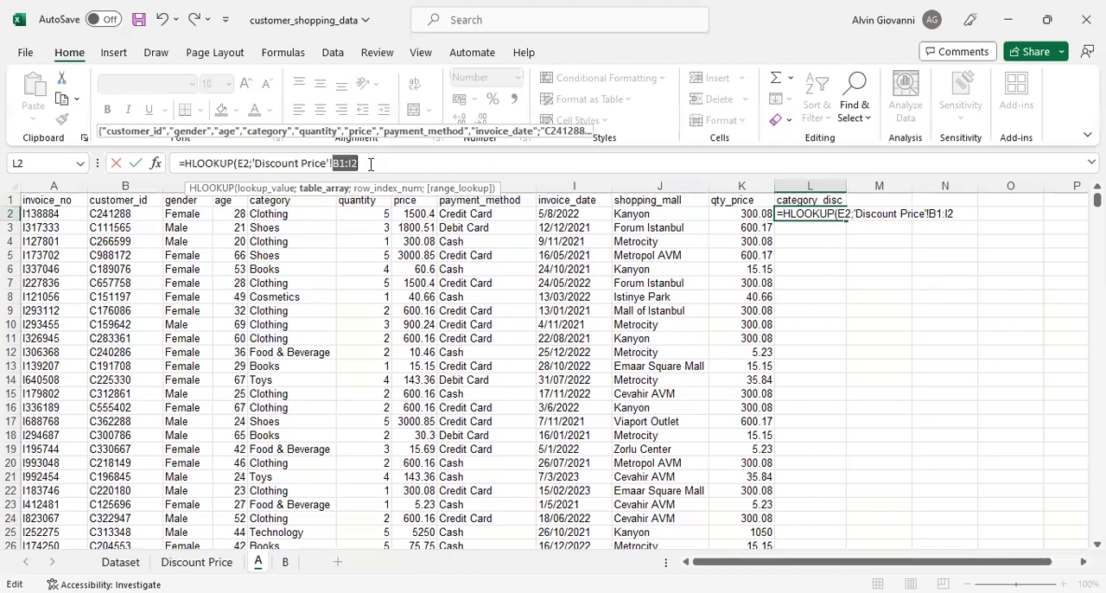
key(F4)
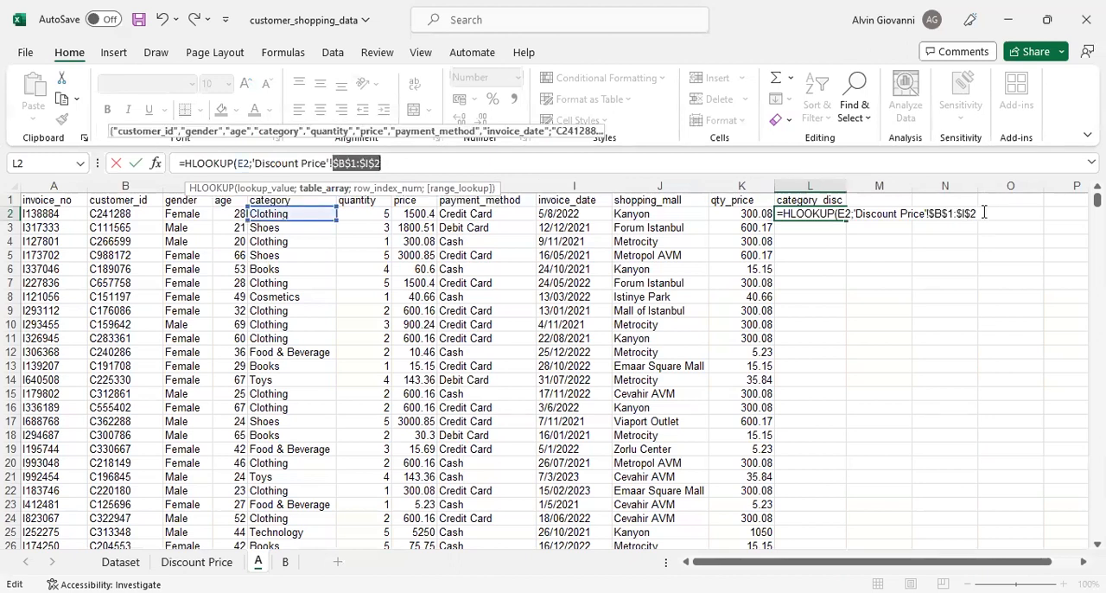
text(;)
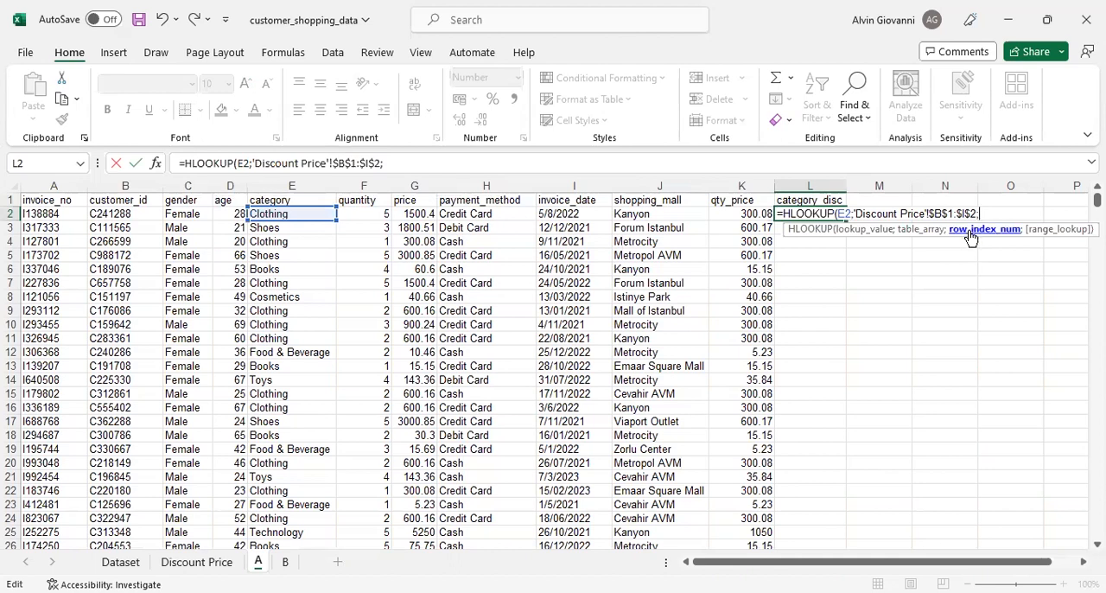
click(197, 561)
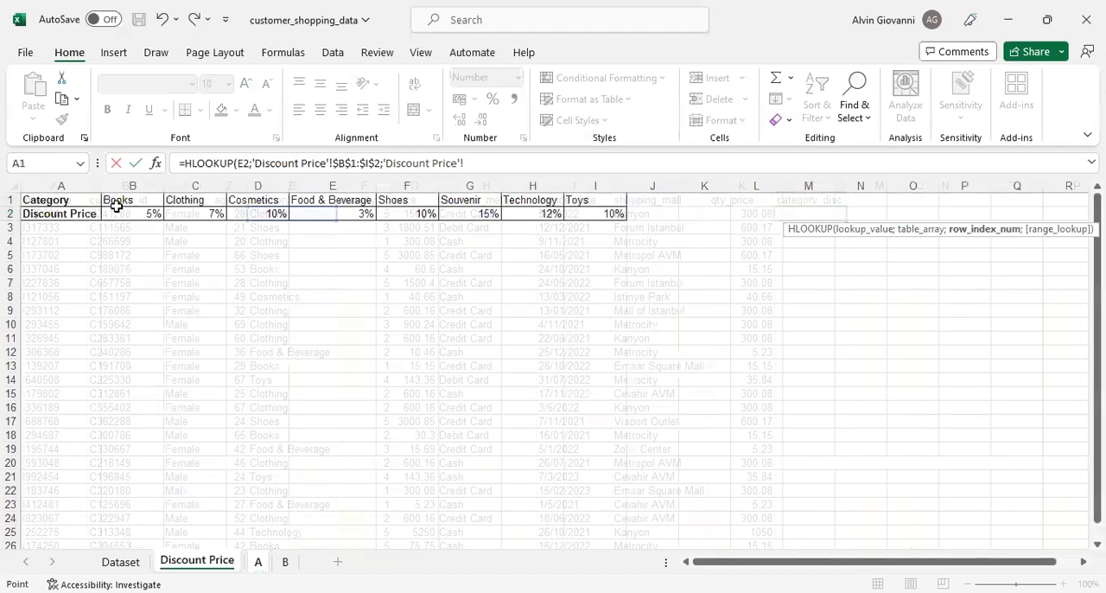
key(ctrl+Page_Down)
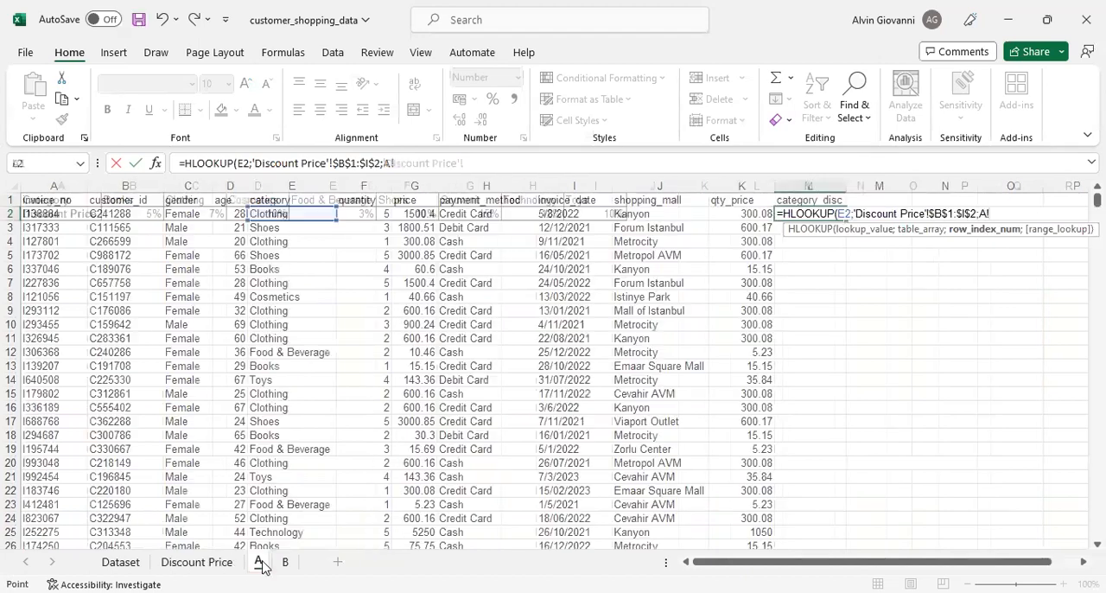
key(BackSpace)
key(BackSpace)
text(2)
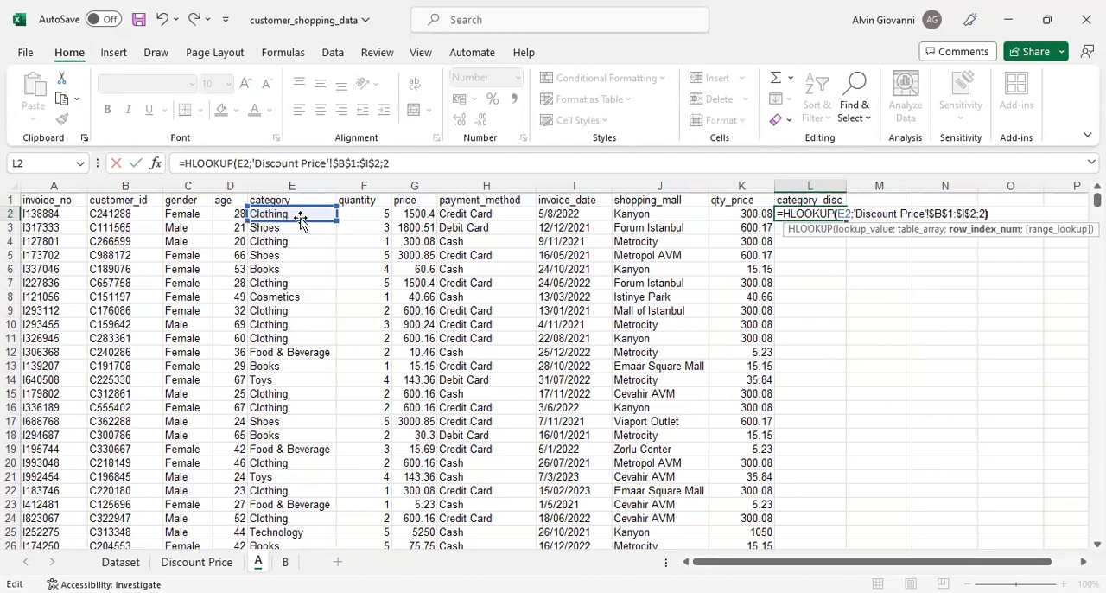
- Close the HLOOKUP, multiply it by the price in G2 of sheet A, and commit the L2 formula
text()*)
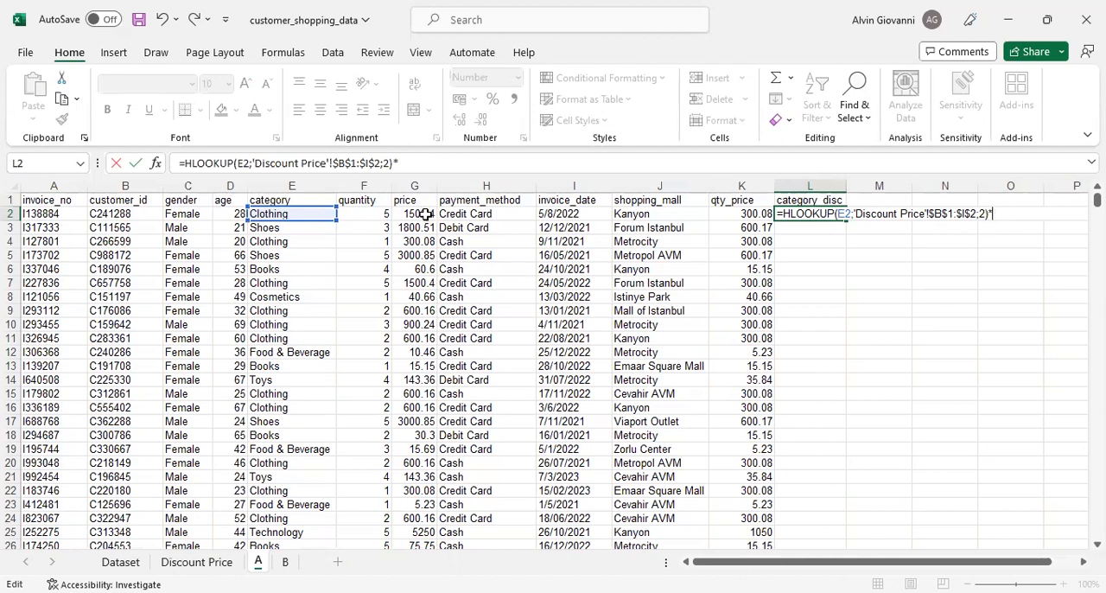
click(426, 213)
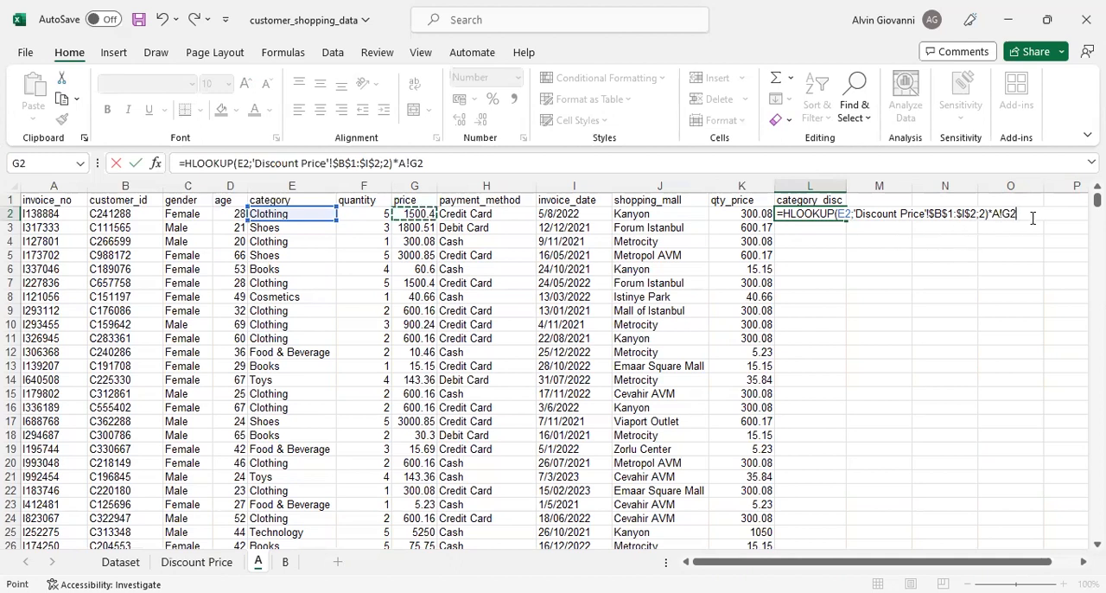
key(Return)
click(813, 213)
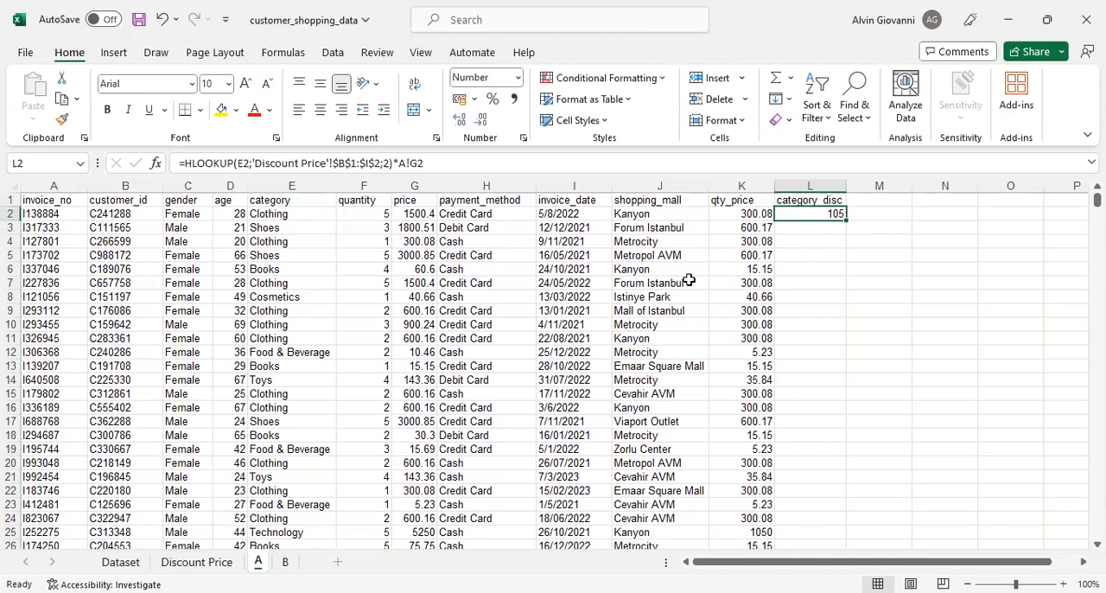
- Check the L2 discount against the row's category, its rate on the Discount Price sheet and the price in G2
click(294, 216)
click(408, 216)
click(307, 226)
click(296, 213)
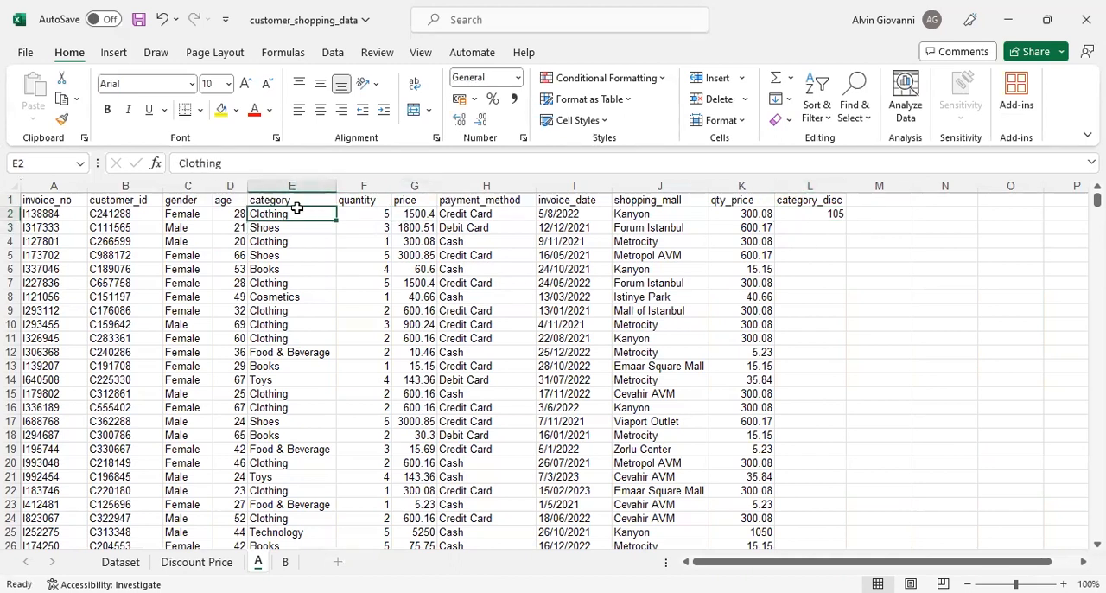
key(ctrl+Page_Down)
click(205, 216)
key(ctrl+Page_Up)
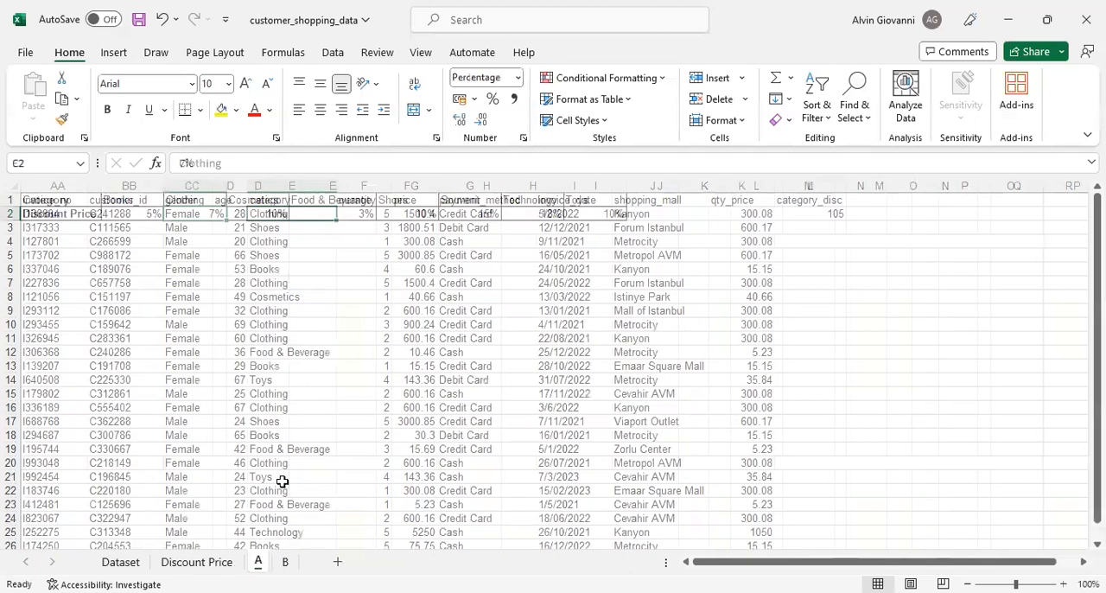
click(420, 216)
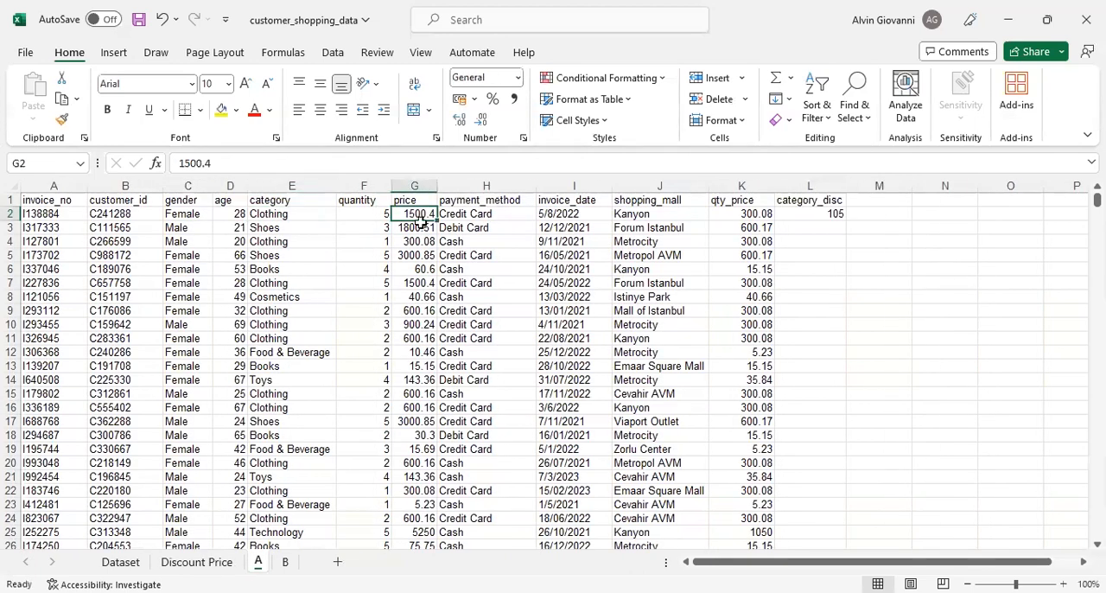
- Fill the L2 formula down the category_disc column for all data rows
click(827, 216)
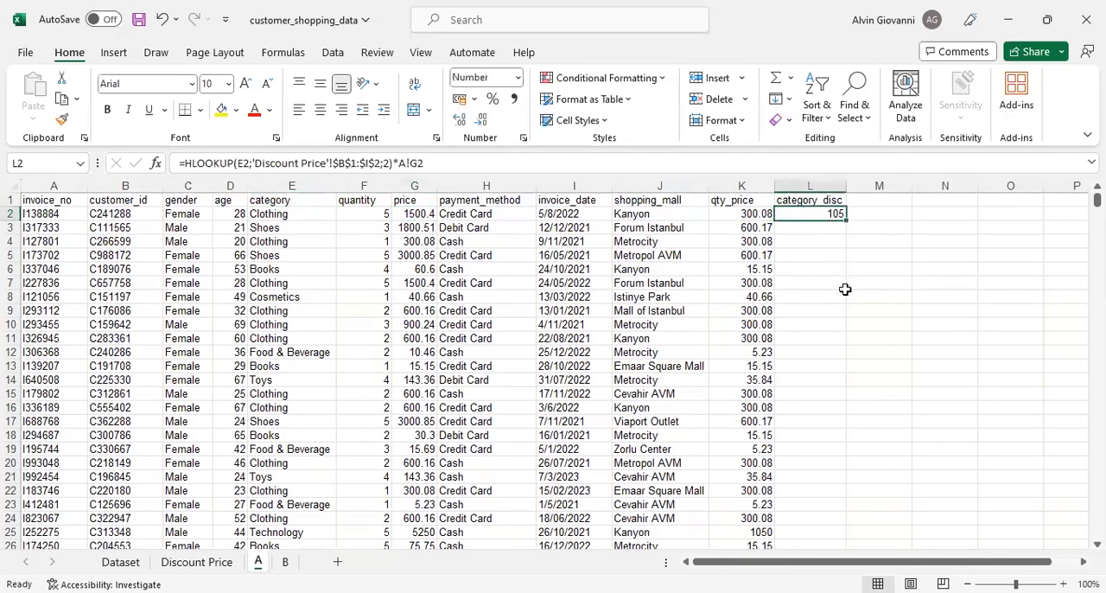
double_click(849, 219)
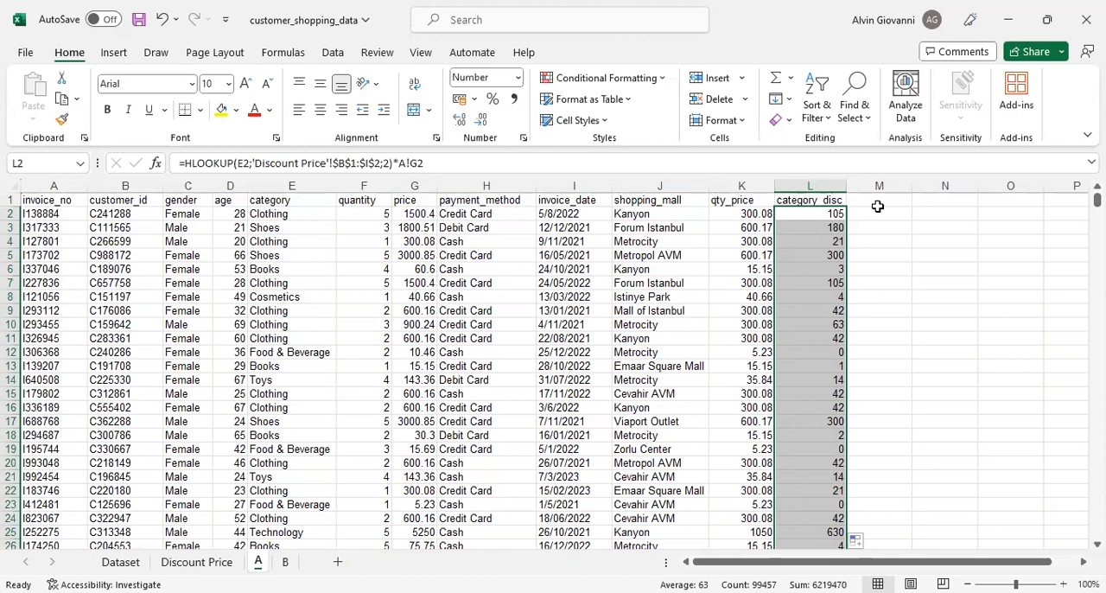
- Add the column header fixed_price in cell M1
click(877, 204)
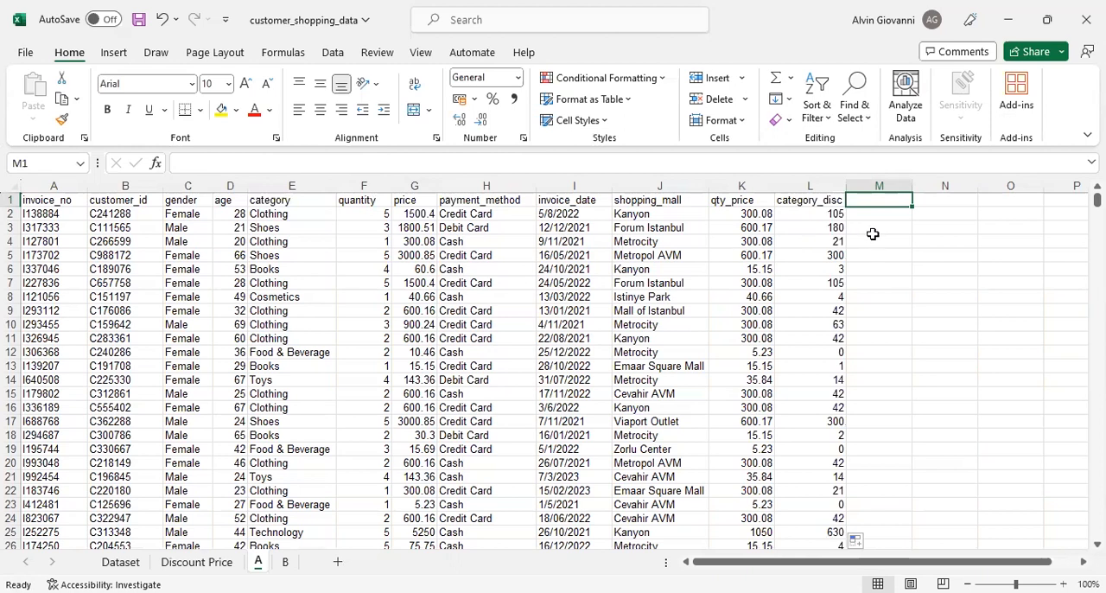
text(fixed_price)
key(Return)
click(886, 201)
- Start the M2 formula by subtracting the category discount in L2 from the price in G2
click(893, 214)
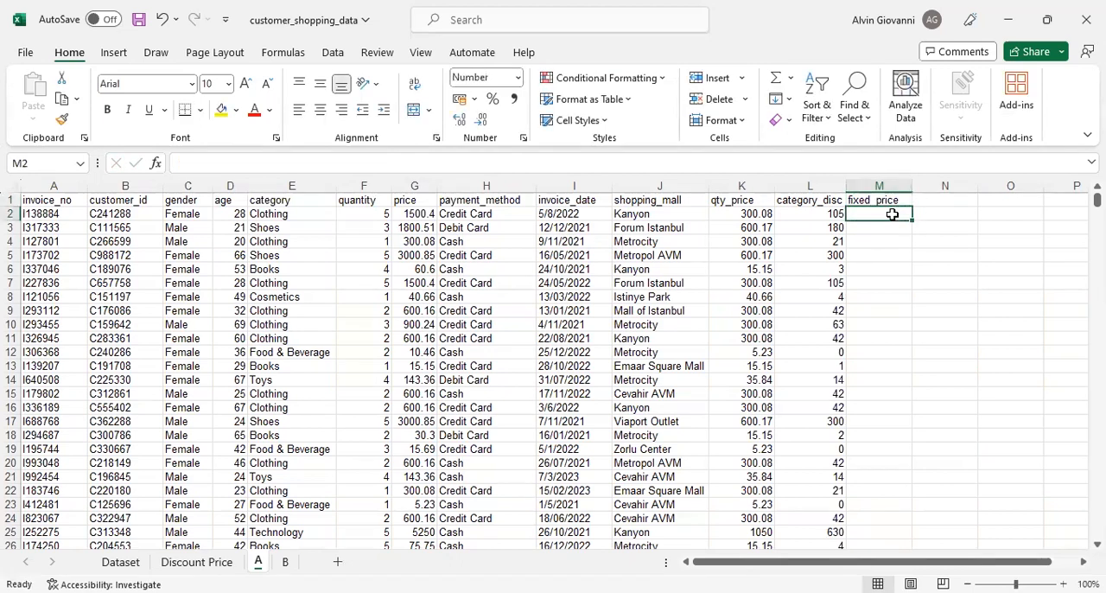
click(413, 215)
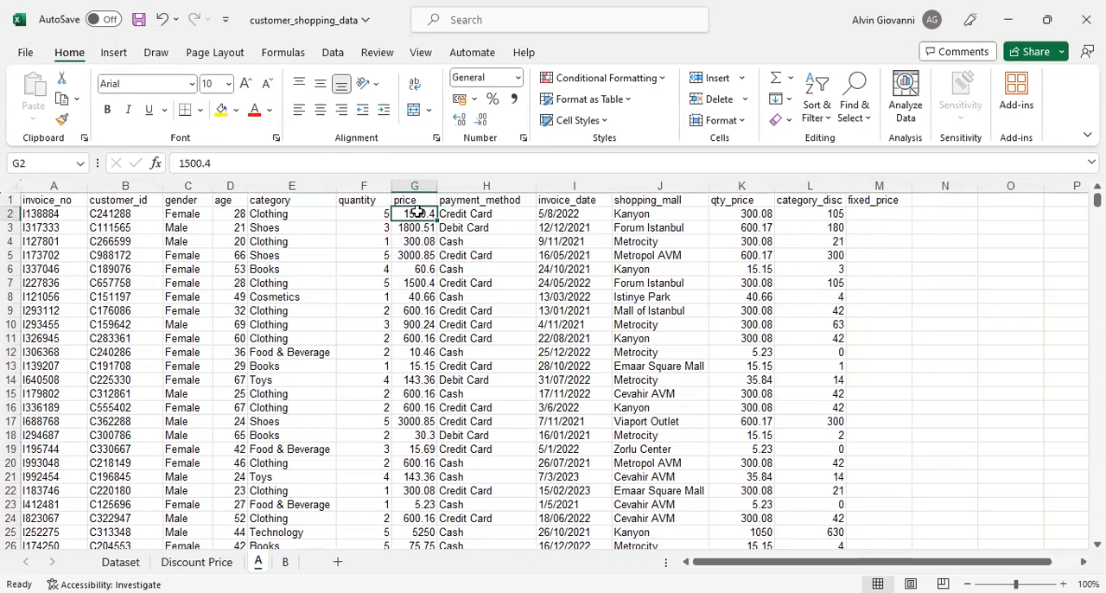
click(820, 218)
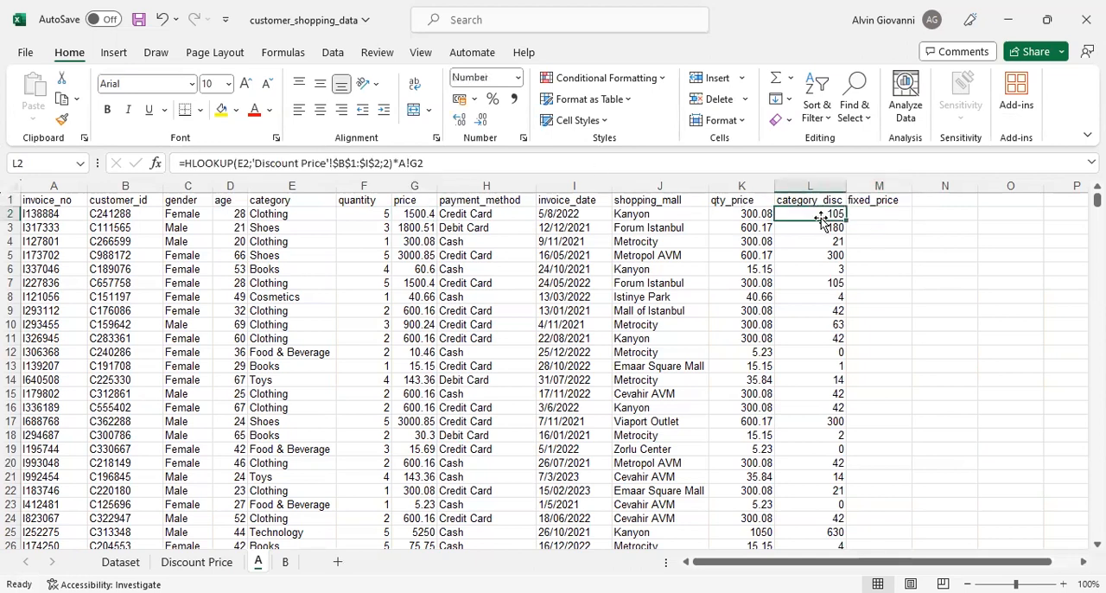
click(488, 216)
click(877, 216)
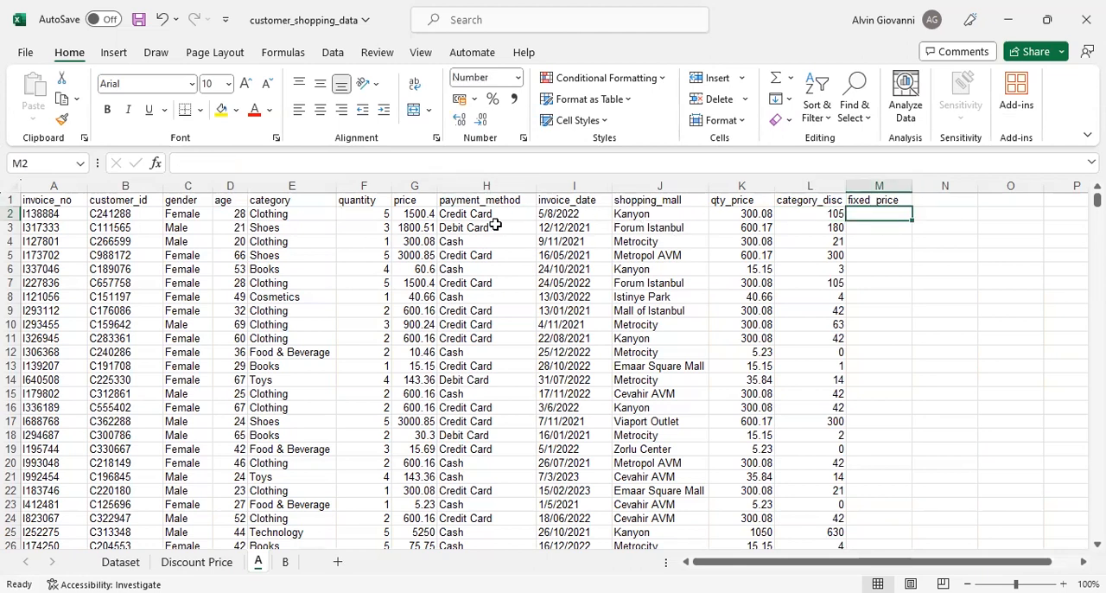
click(486, 219)
click(875, 215)
text(=)
click(412, 212)
text(-)
click(801, 213)
- Extend the M2 formula by subtracting an IF function that tests whether the payment method in H2 equals "Credit Card"
text(-)
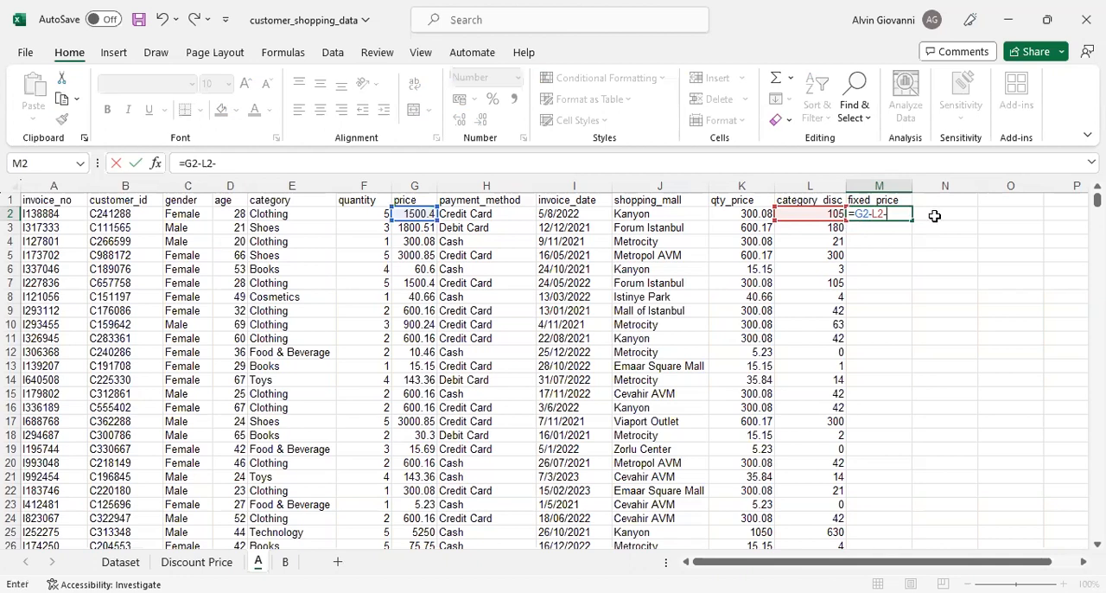
text(IF()
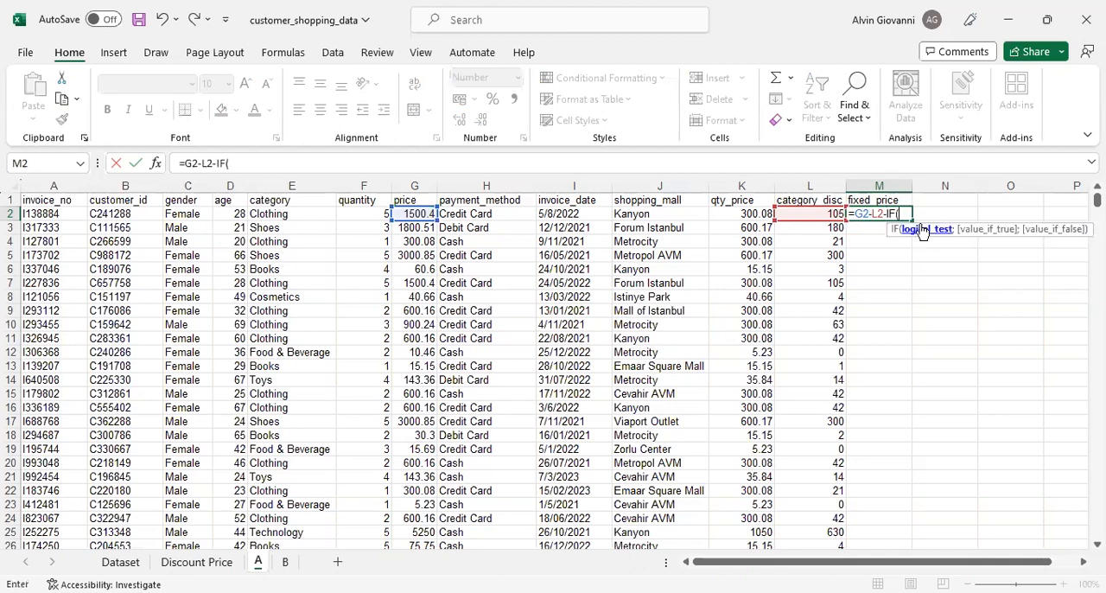
click(507, 218)
text(=)
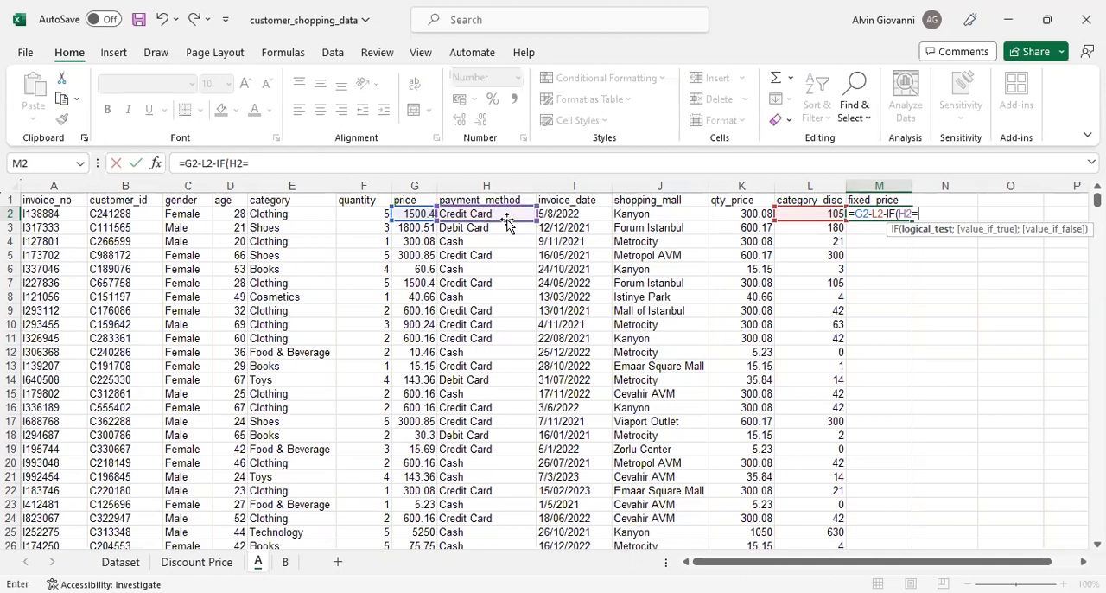
text("Credit Card)
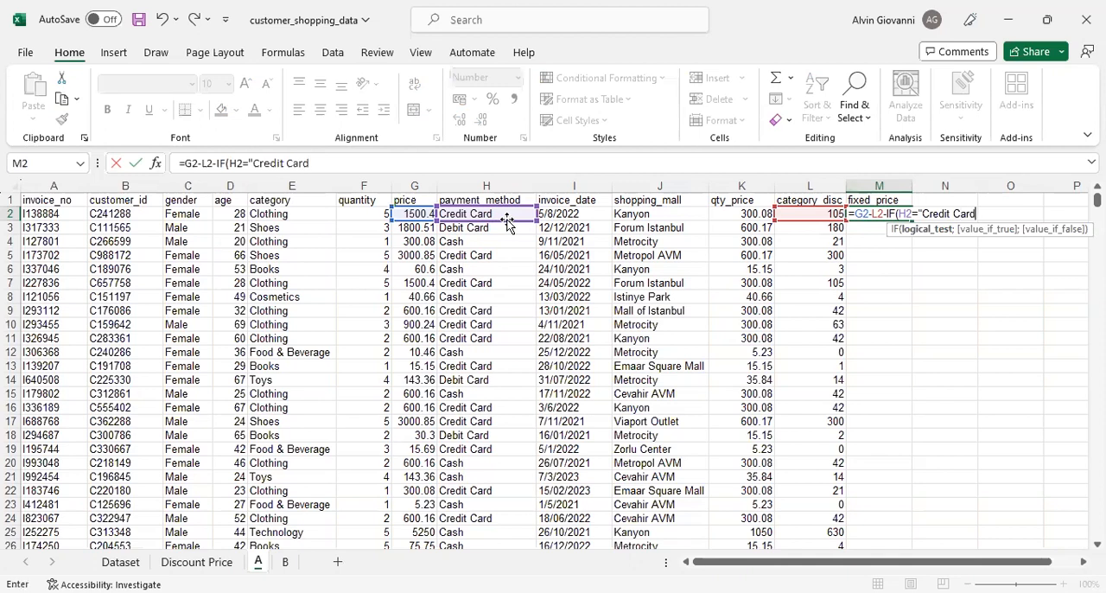
text(")
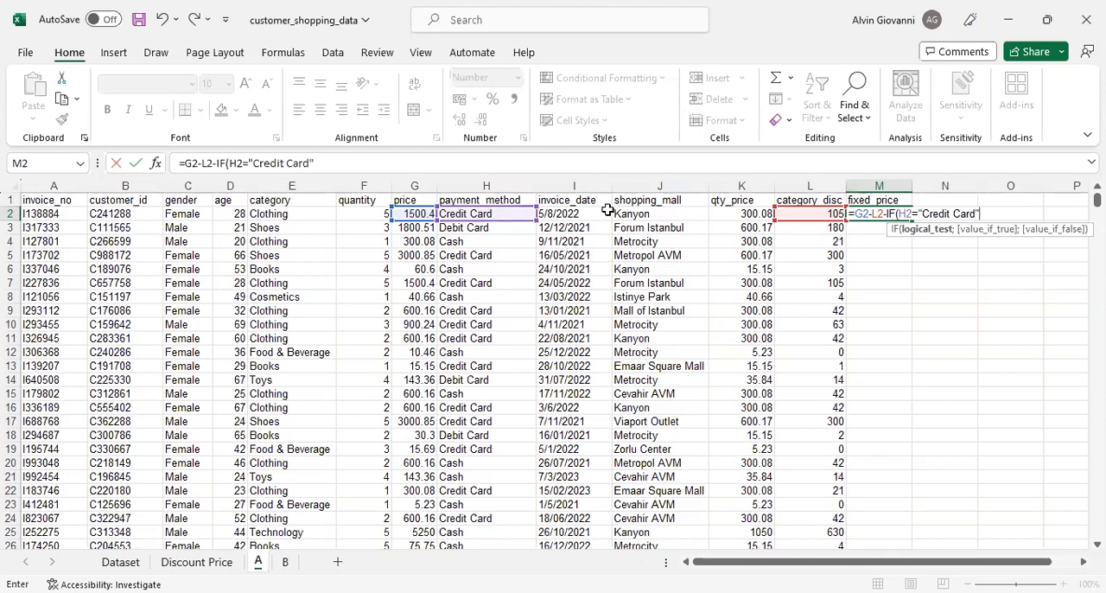
text(;)
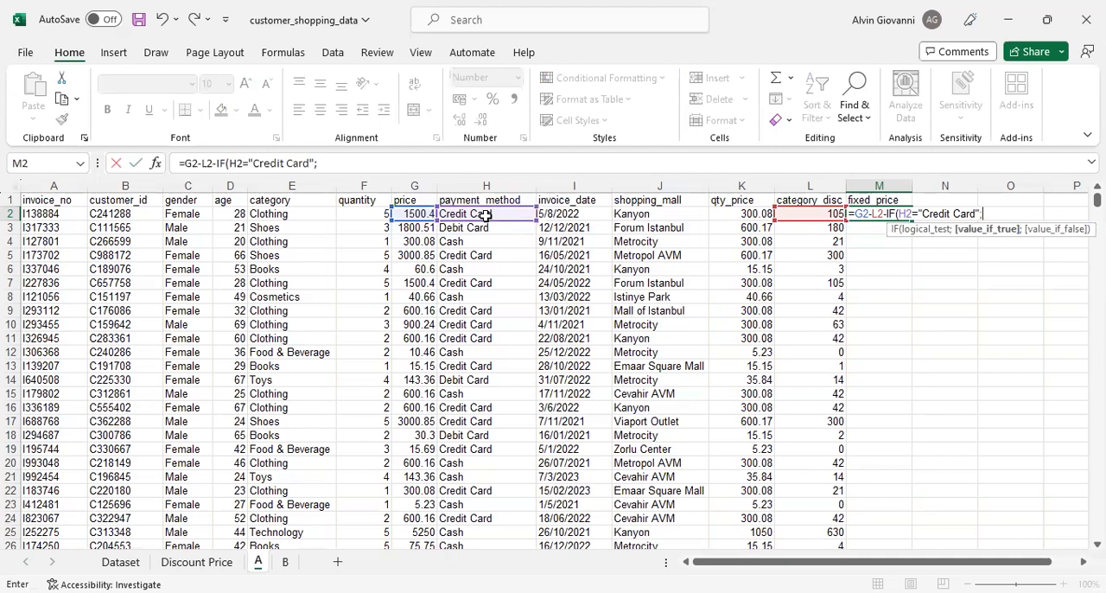
- Nest a second IF as the true result, testing G2>1000 and returning 0.1*G2 when true
click(398, 214)
text(IF()
click(417, 214)
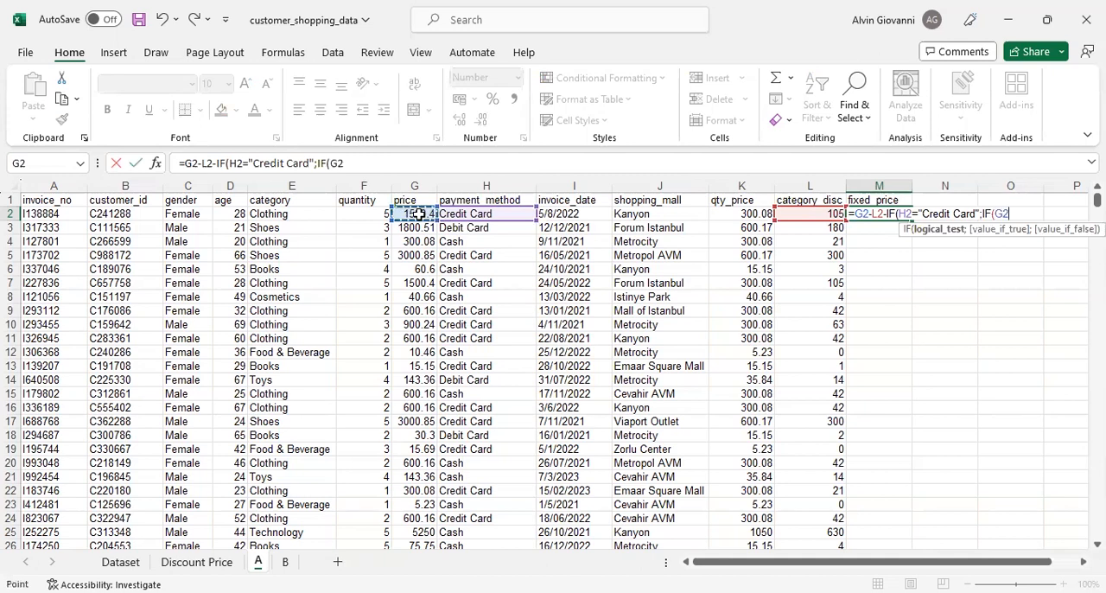
text(>1000;)
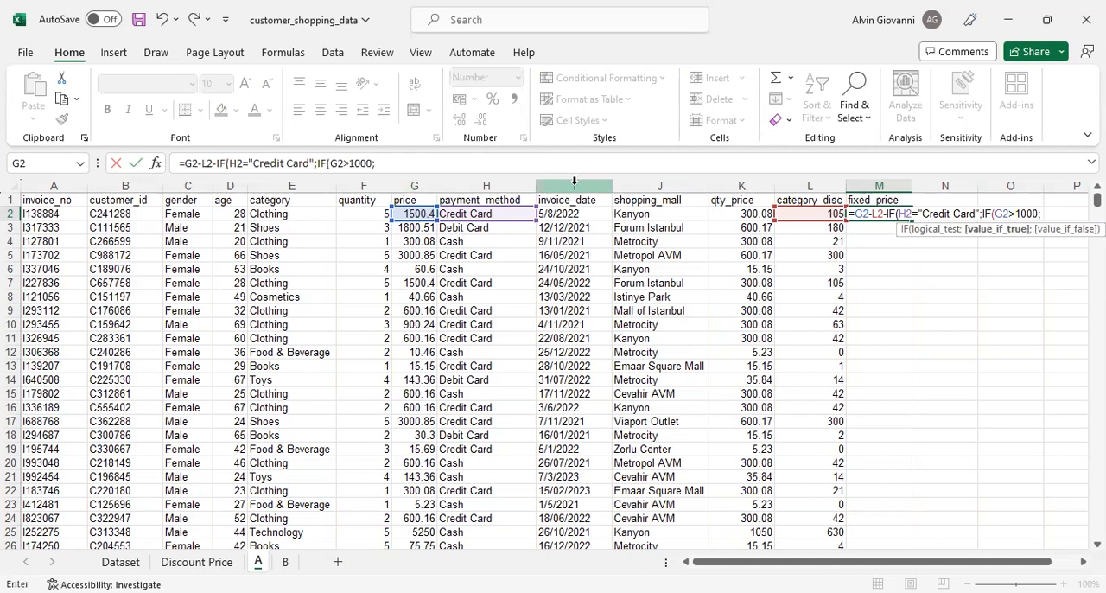
text(0.1)
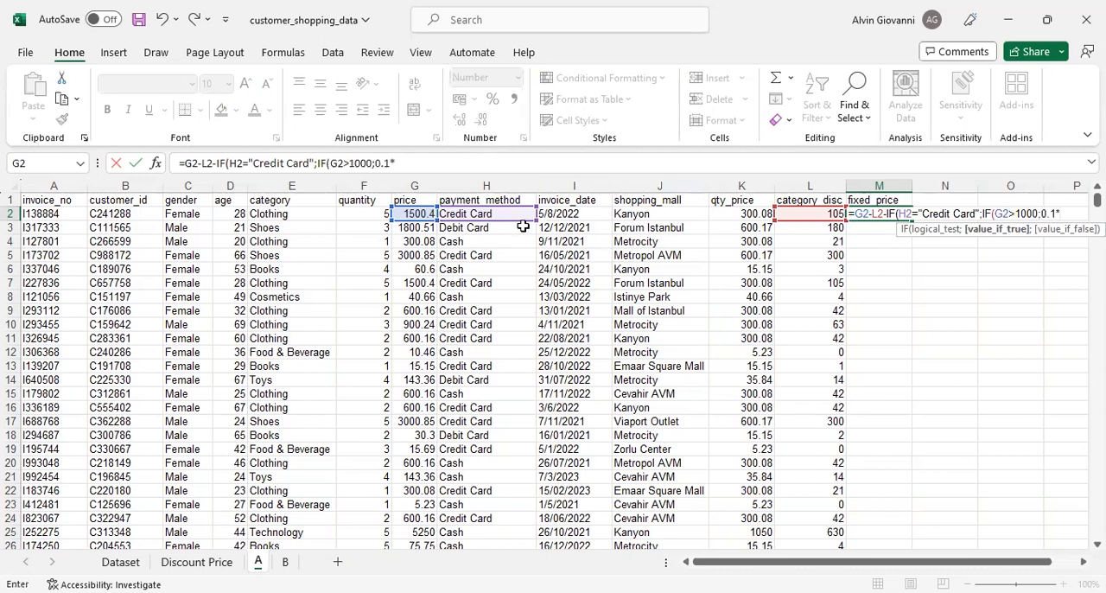
text(*)
click(417, 214)
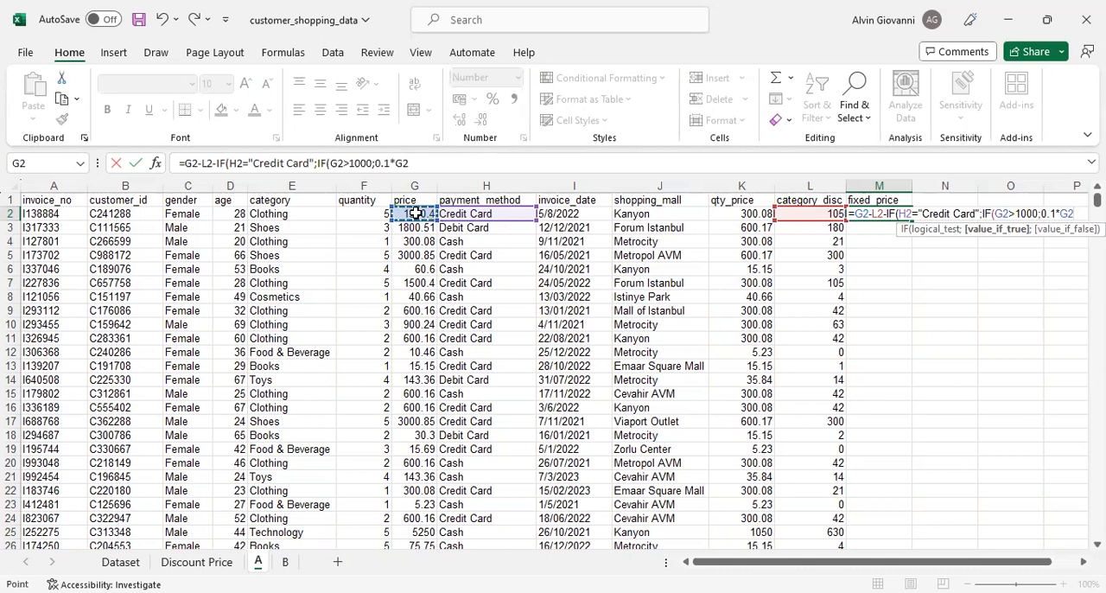
- Set the nested IF's false result to 0.05*G2 and close the nested function
text(;)
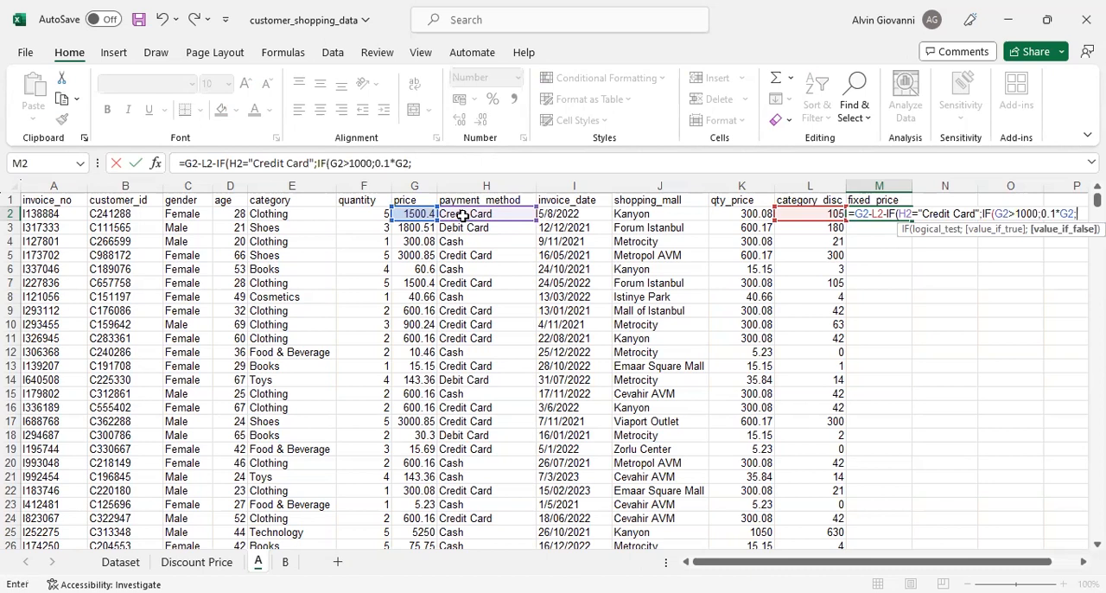
text(0.05*)
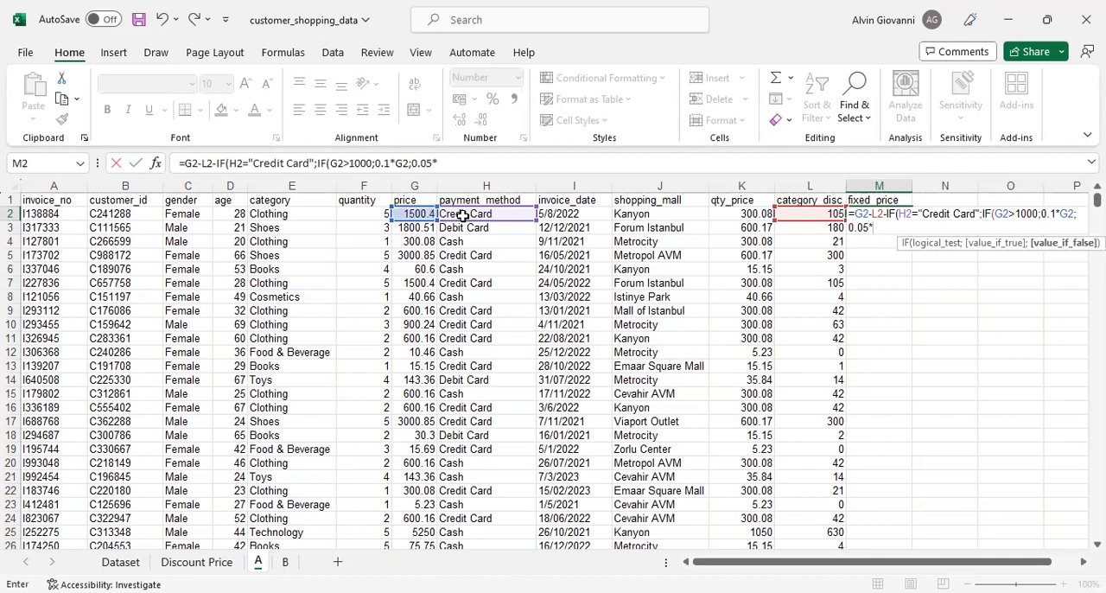
click(416, 213)
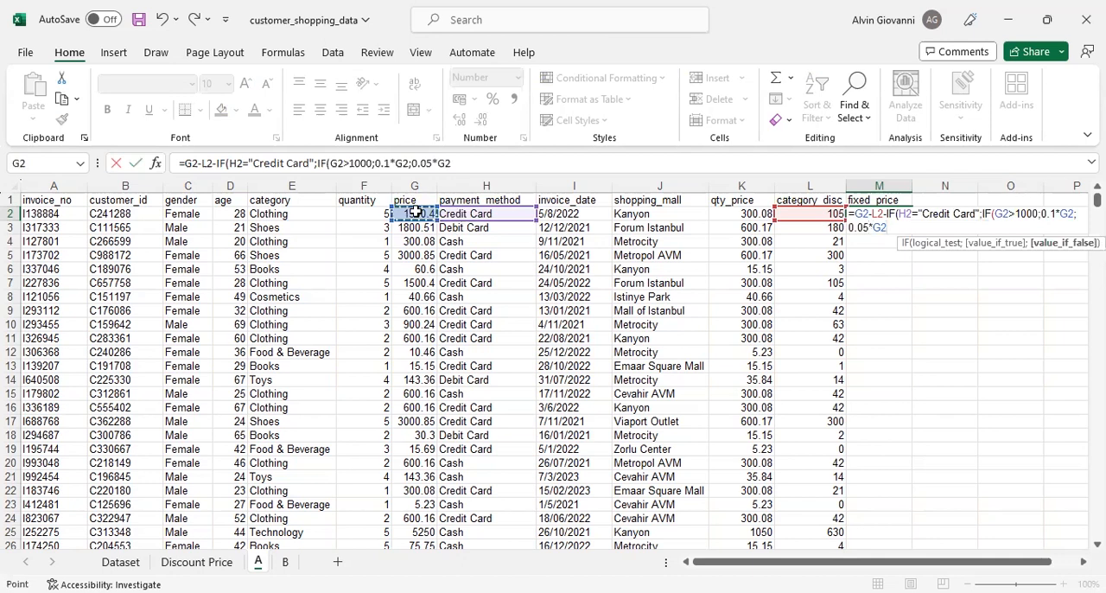
text())
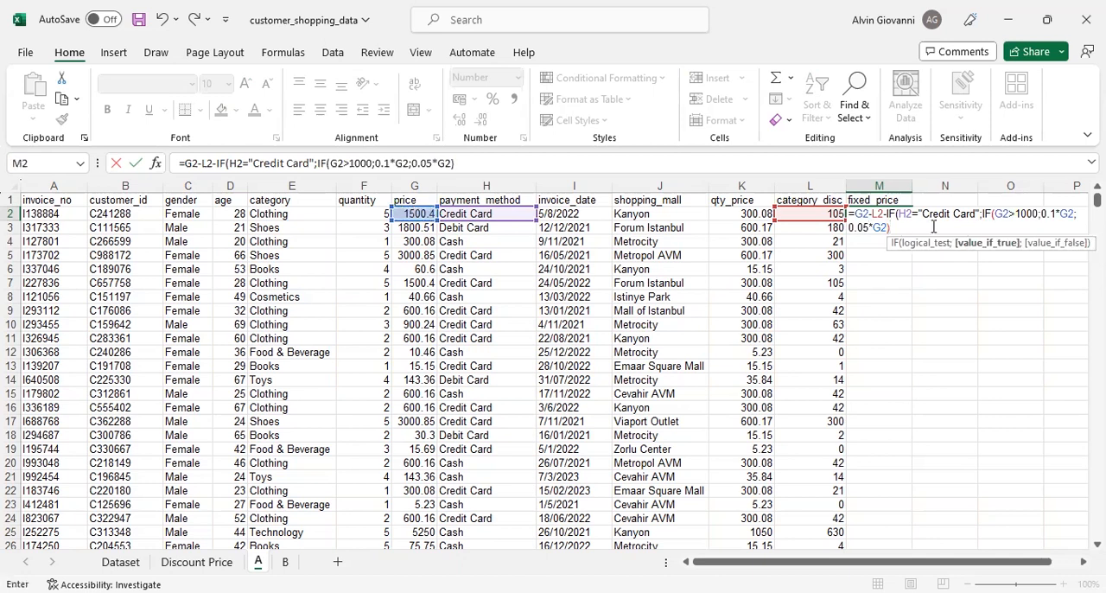
- Set the outer IF's false result to 0, then close and enter the M2 formula
click(886, 214)
text(;)
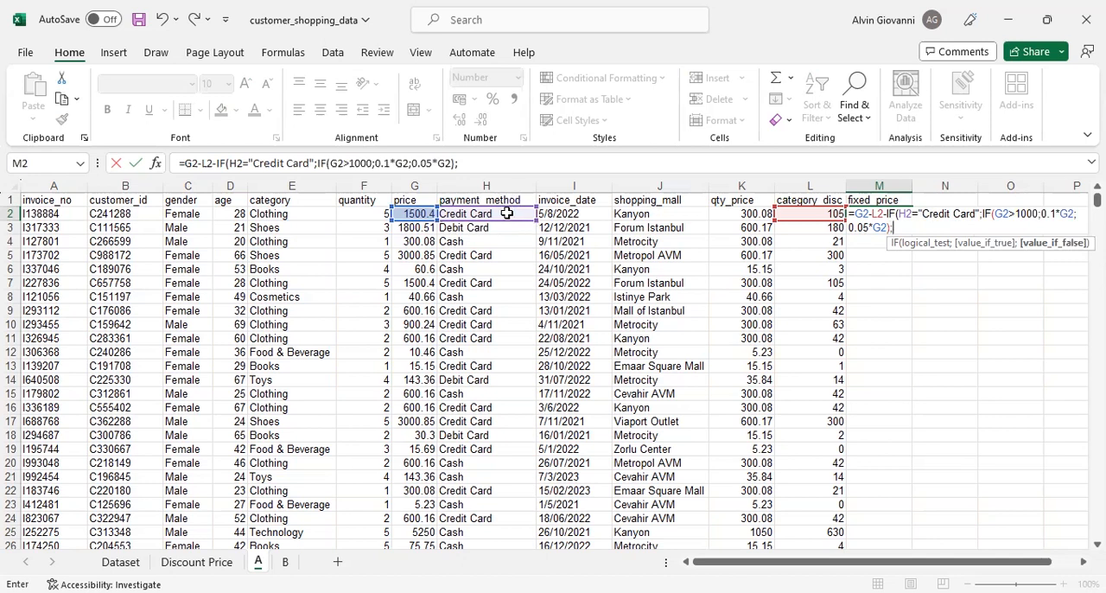
click(927, 222)
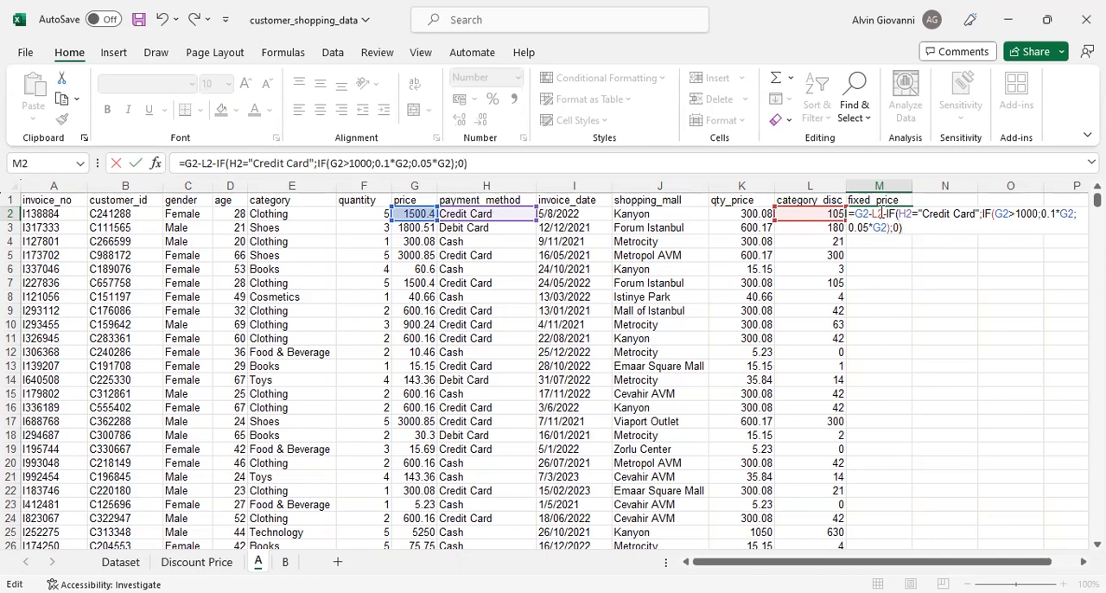
key(Return)
- Check the fixed price in M2 against the price in G2 and the category discount in L2
click(906, 217)
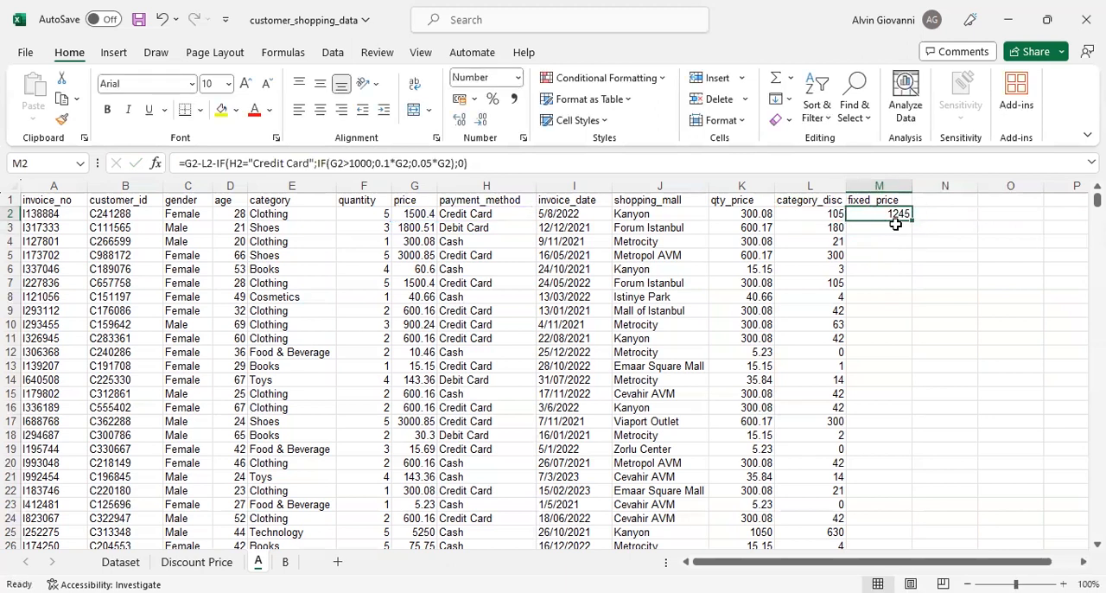
click(416, 213)
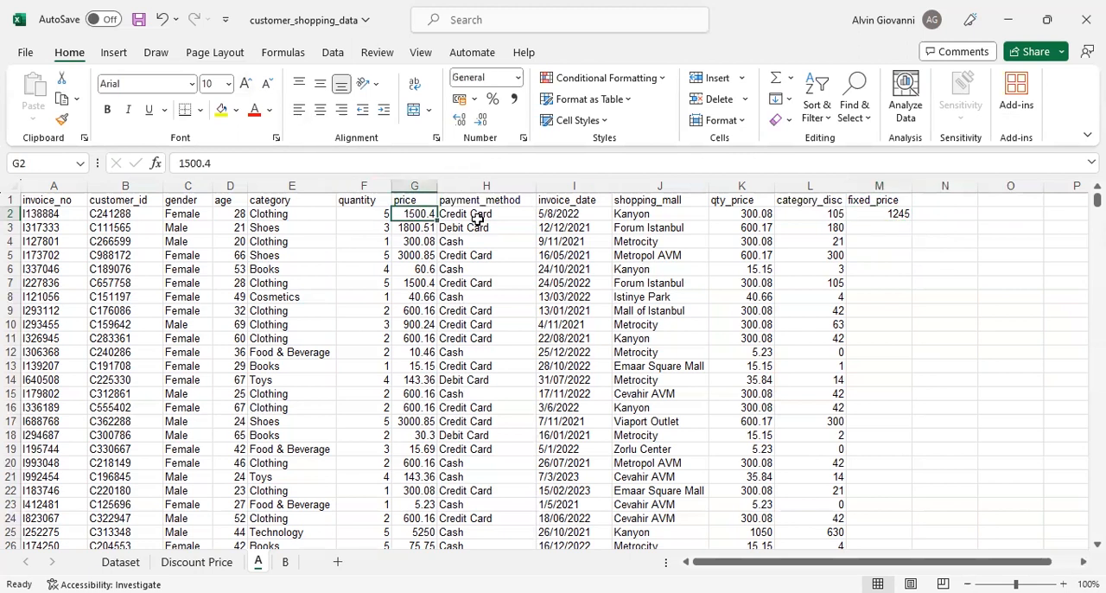
click(817, 213)
click(416, 216)
click(830, 215)
click(902, 216)
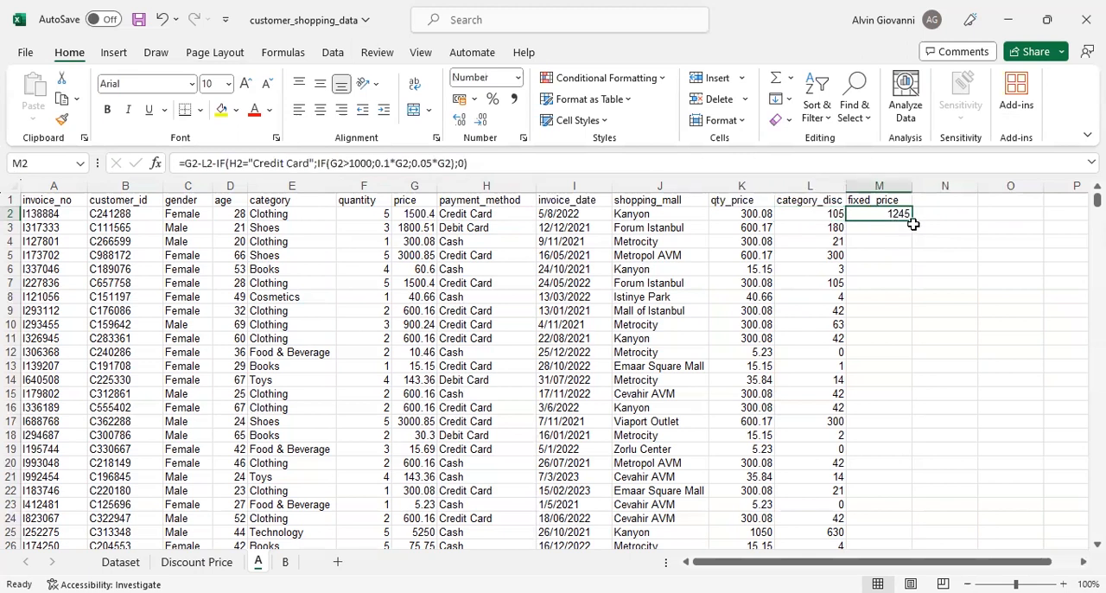
- Fill the M2 formula down the fixed_price column for all data rows
double_click(912, 224)
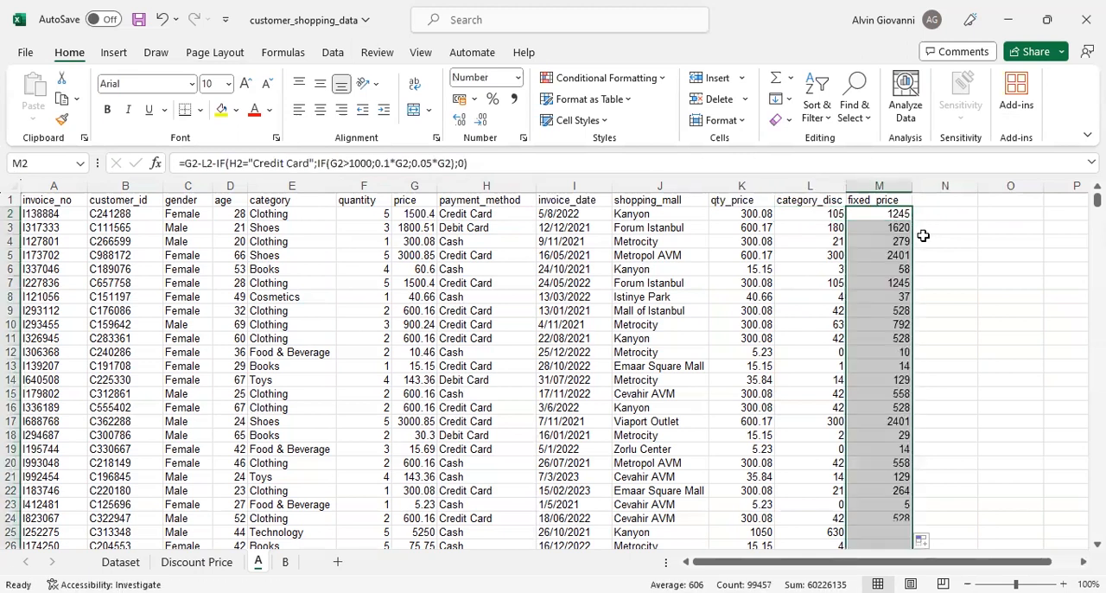
click(931, 336)
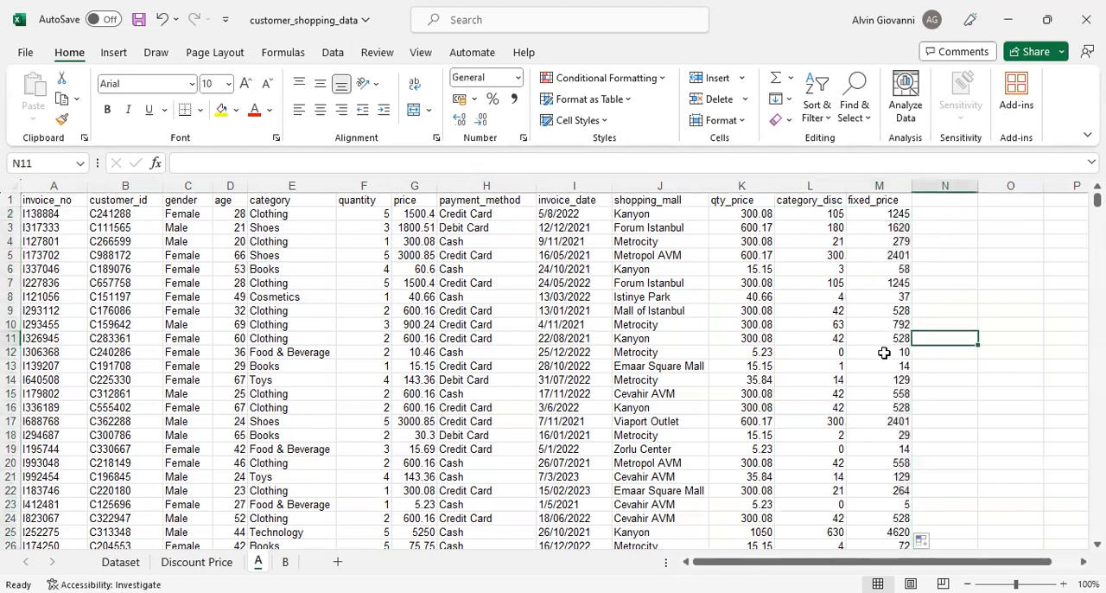
click(882, 201)
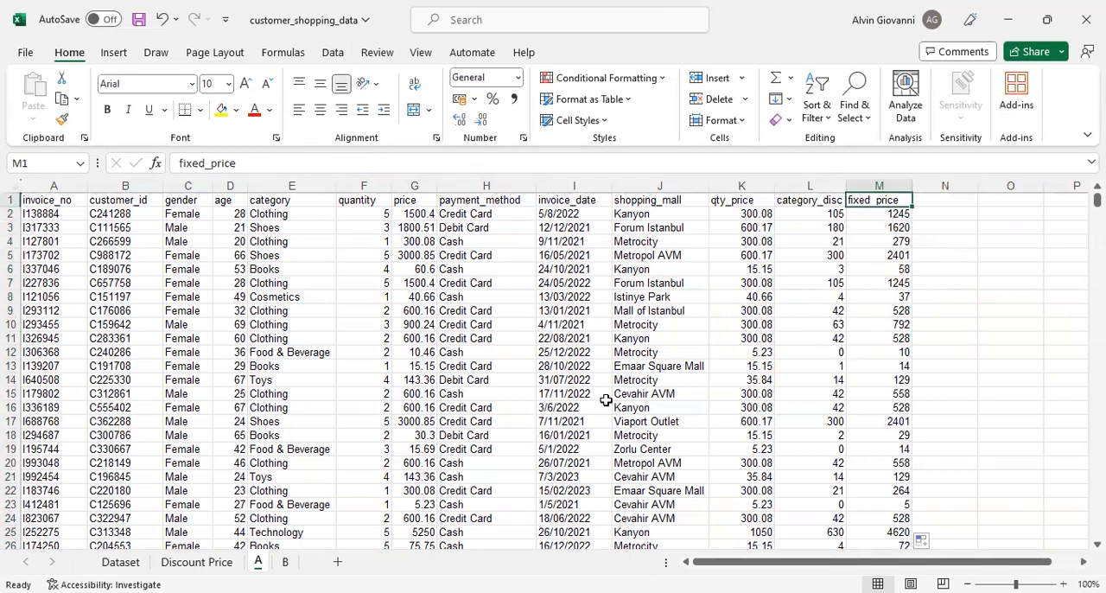
- Examine the customer_id column and the characters that make up the ID in B2
click(134, 179)
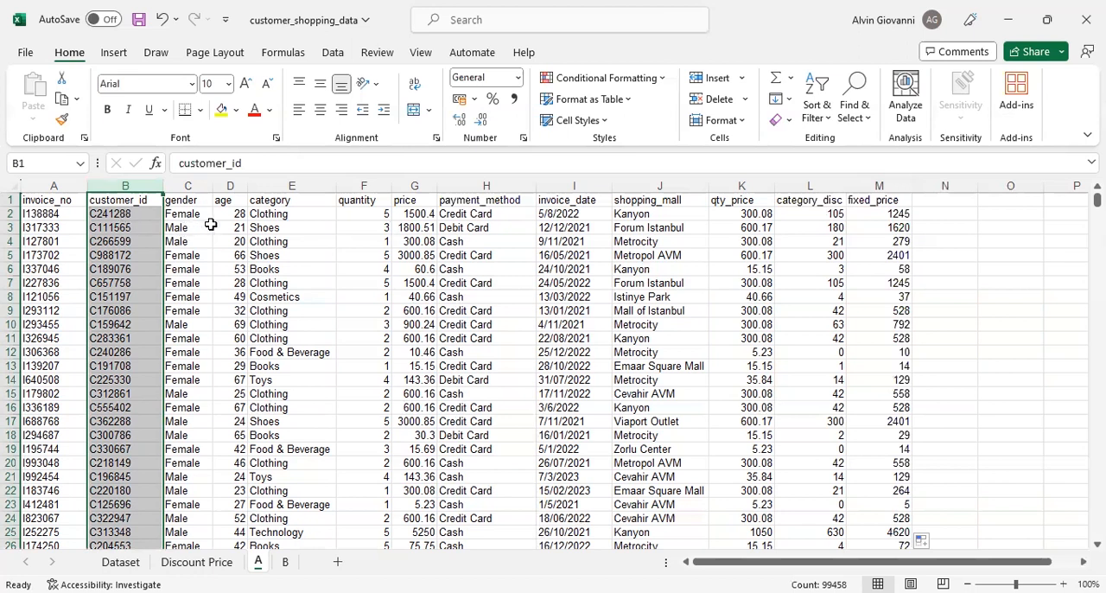
double_click(93, 213)
drag(89, 214, 137, 213)
click(146, 227)
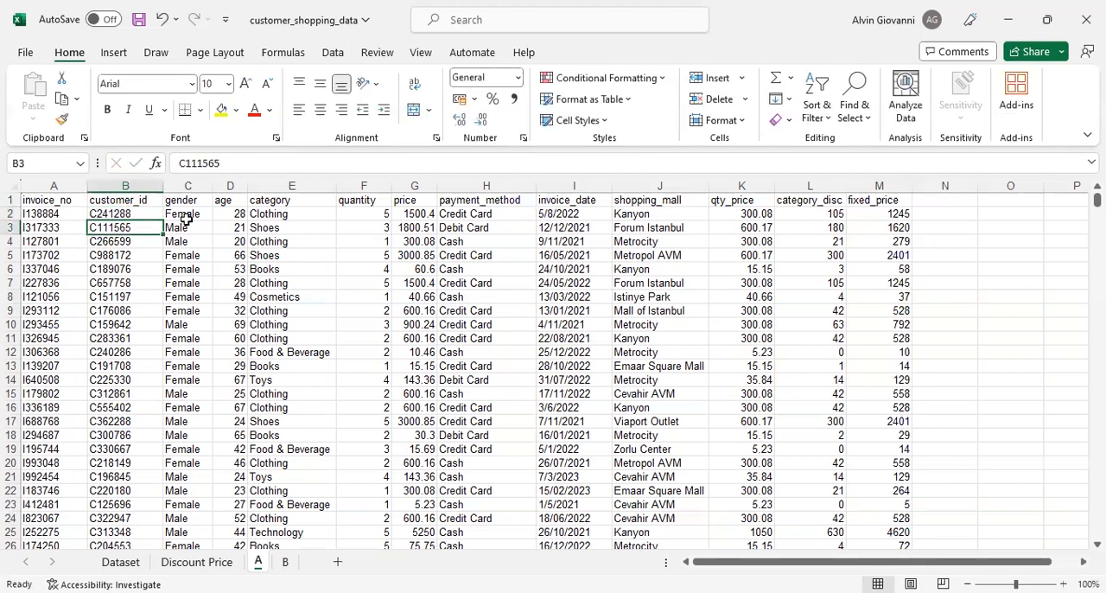
double_click(100, 213)
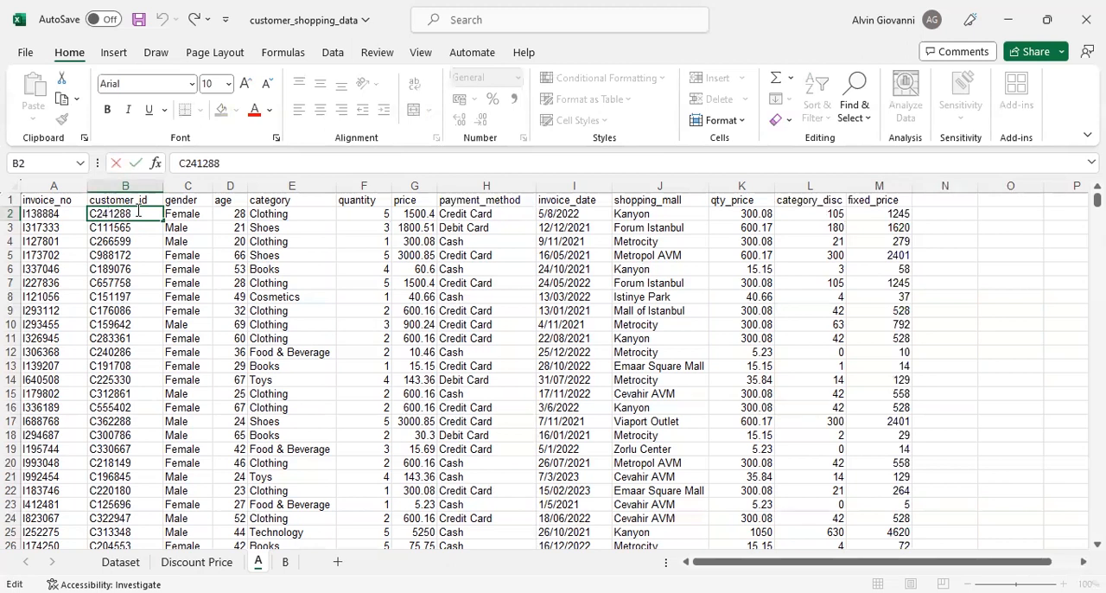
- Add the column header member in cell N1
click(949, 206)
text(member)
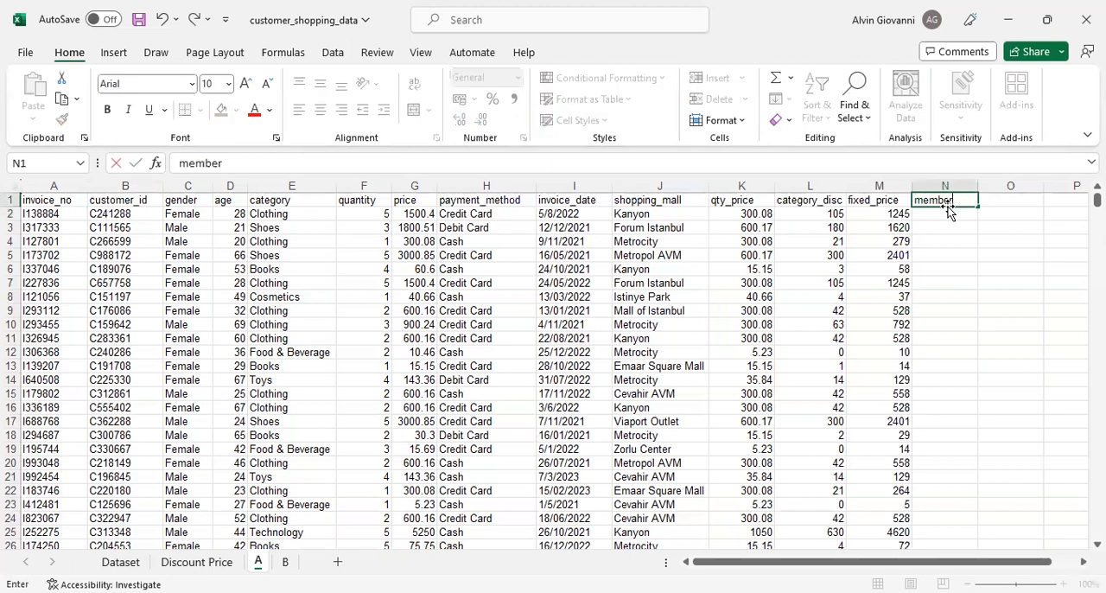
key(Return)
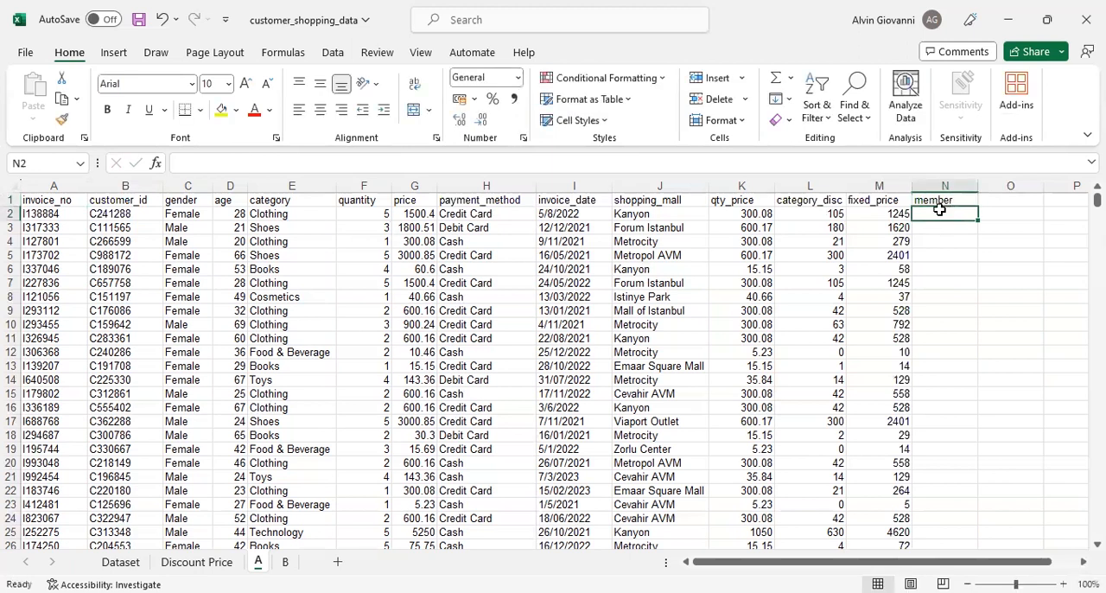
- Review the digits of the ID in B2 and start an IF formula in cell N2
double_click(105, 213)
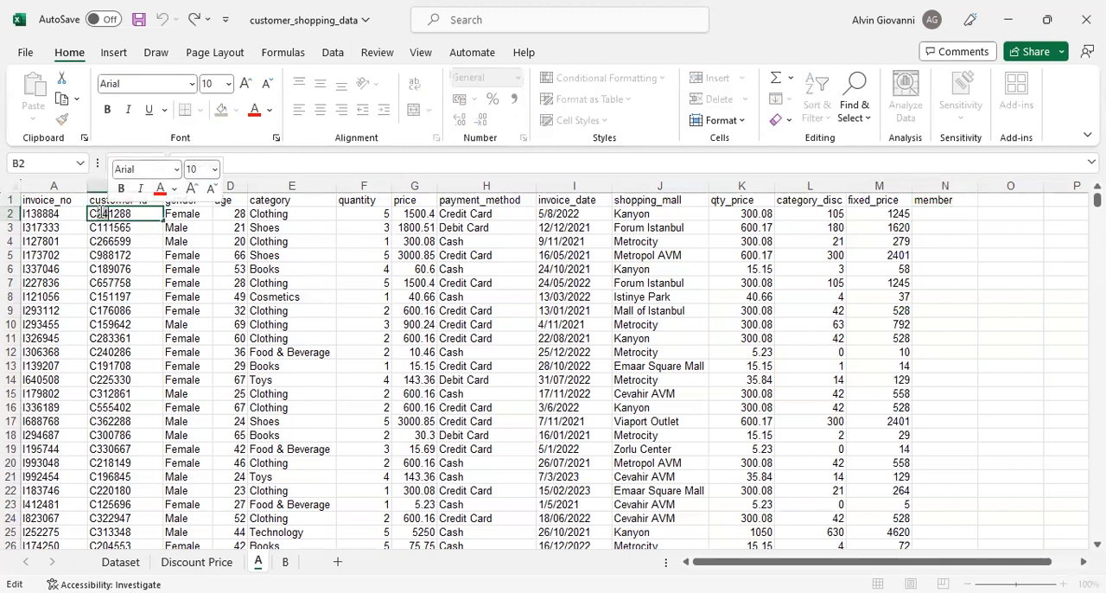
click(933, 217)
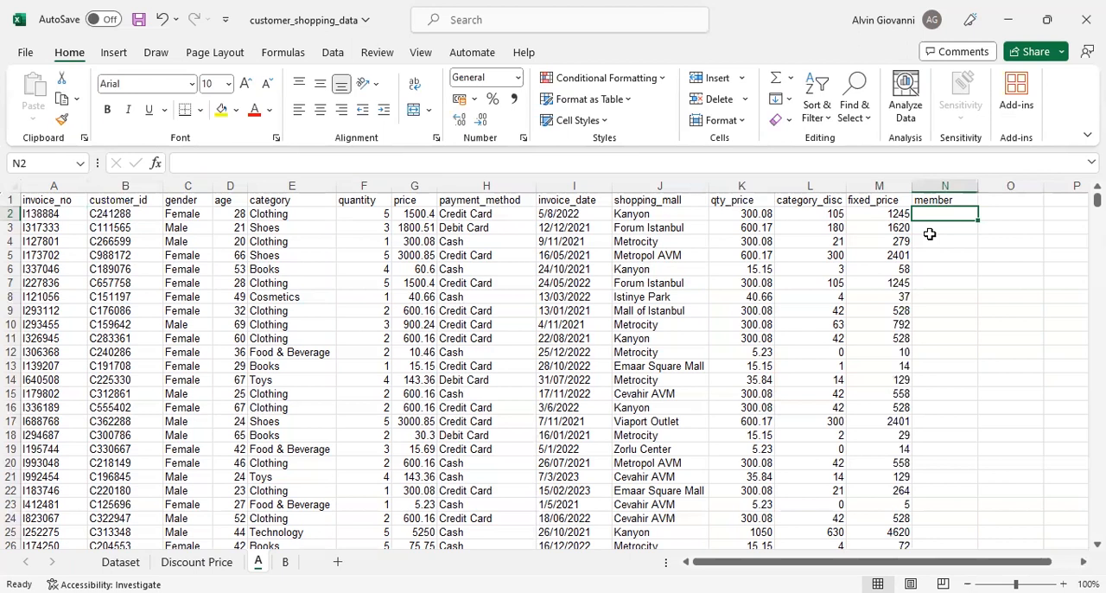
text(=l)
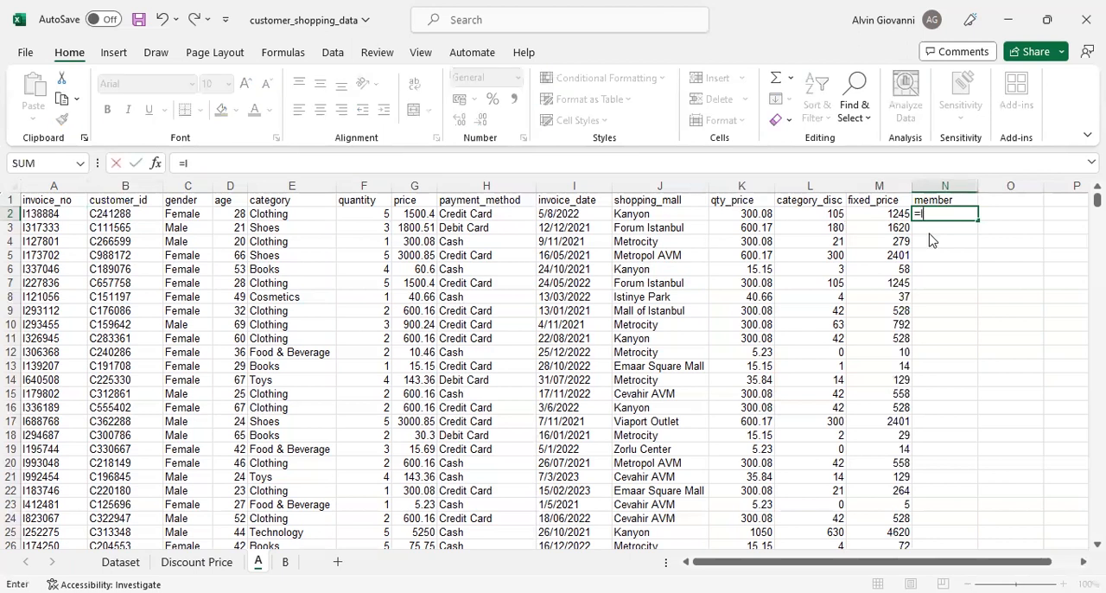
text(f)
key(Tab)
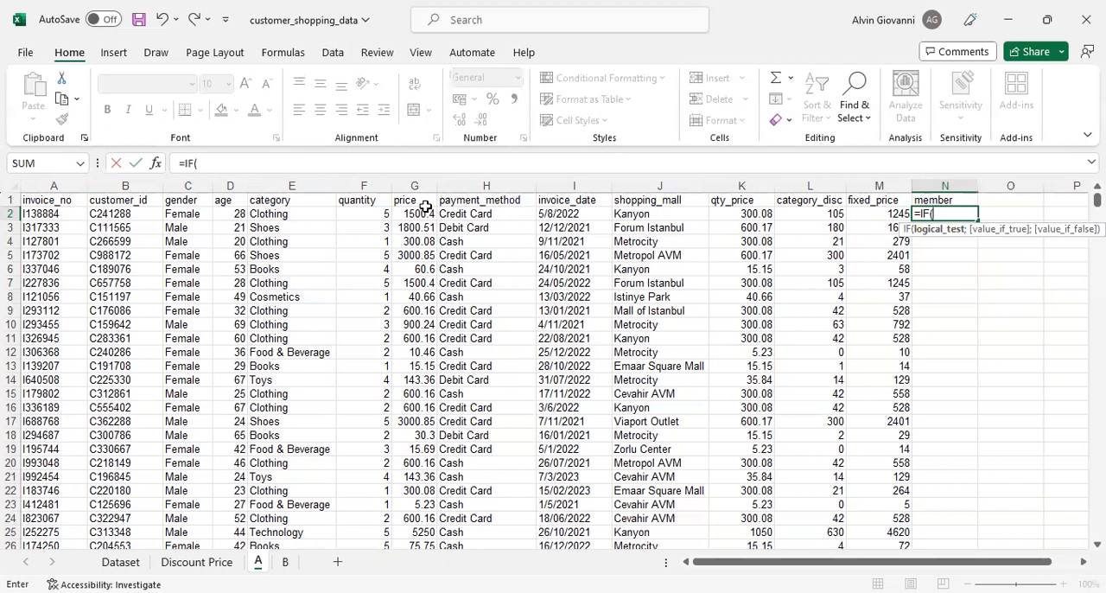
- Begin the IF's logical test with MID(B2;2;2) to extract two characters of the customer ID from the second position
text(MID()
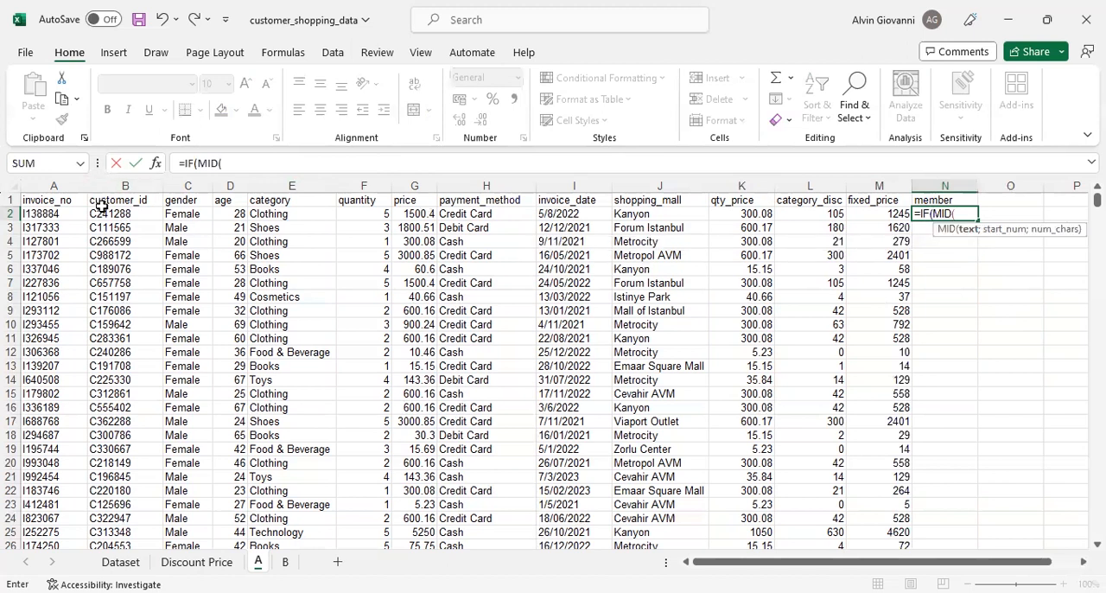
click(108, 214)
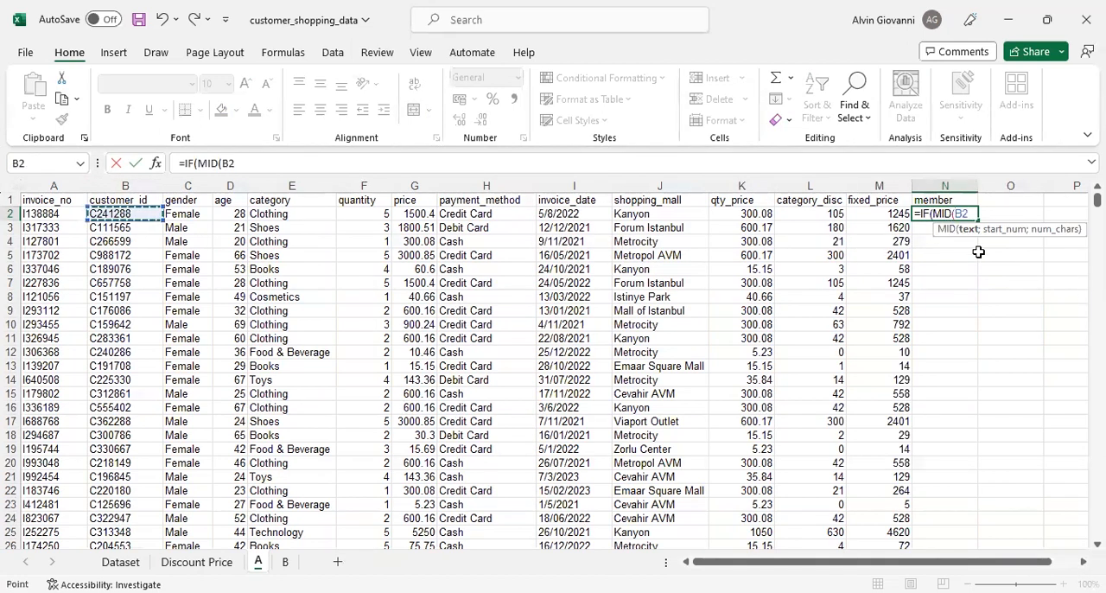
text(;2;2)
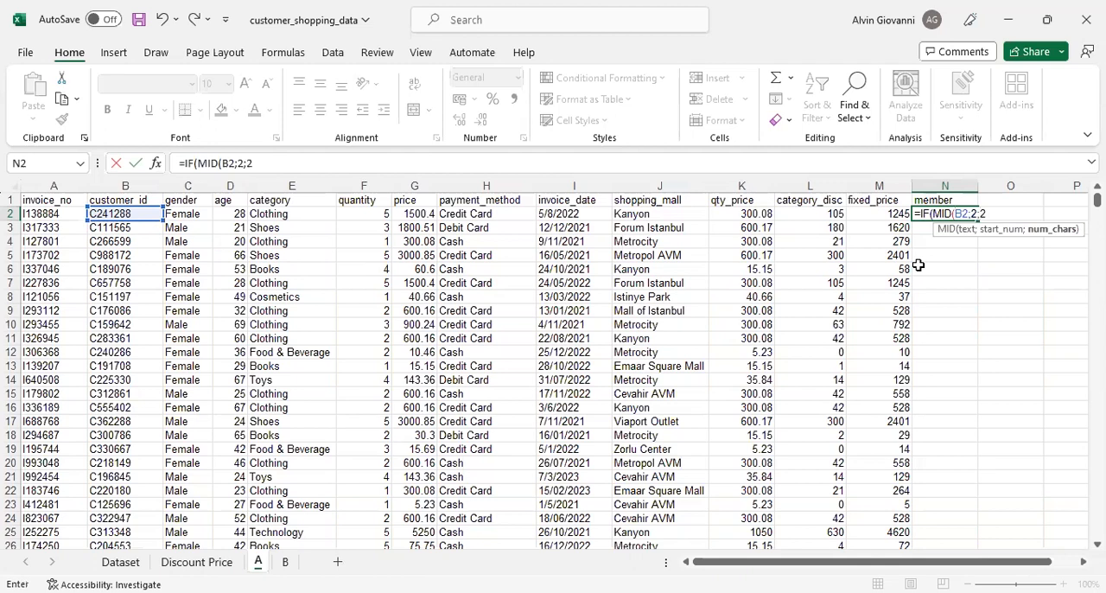
text())
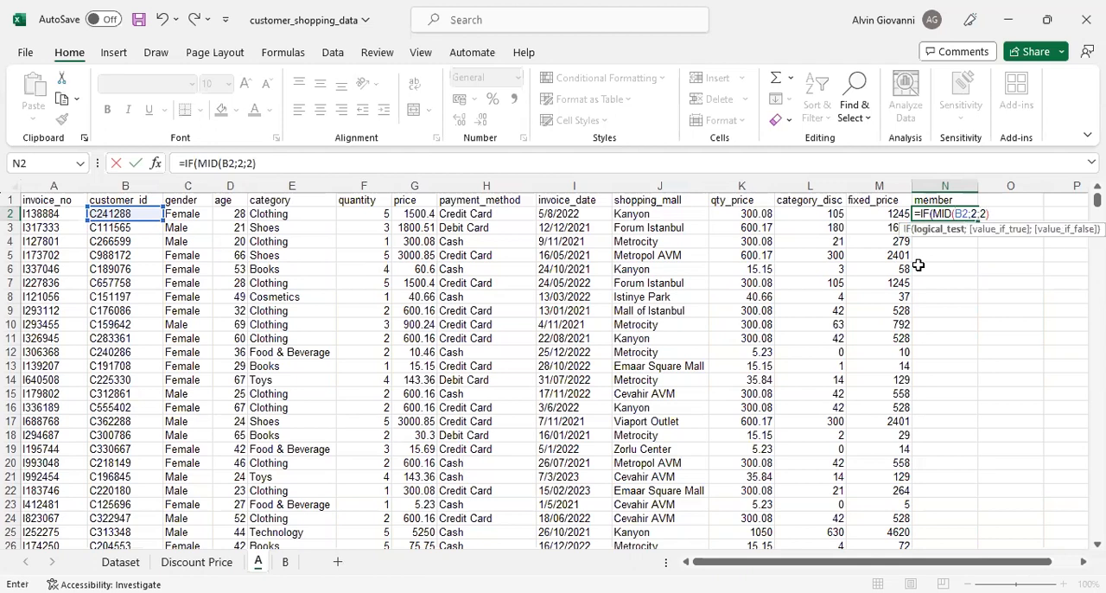
- Wrap the MID(B2;2;2) expression in N2's IF formula in a MOD function with divisor 4
drag(932, 213, 991, 214)
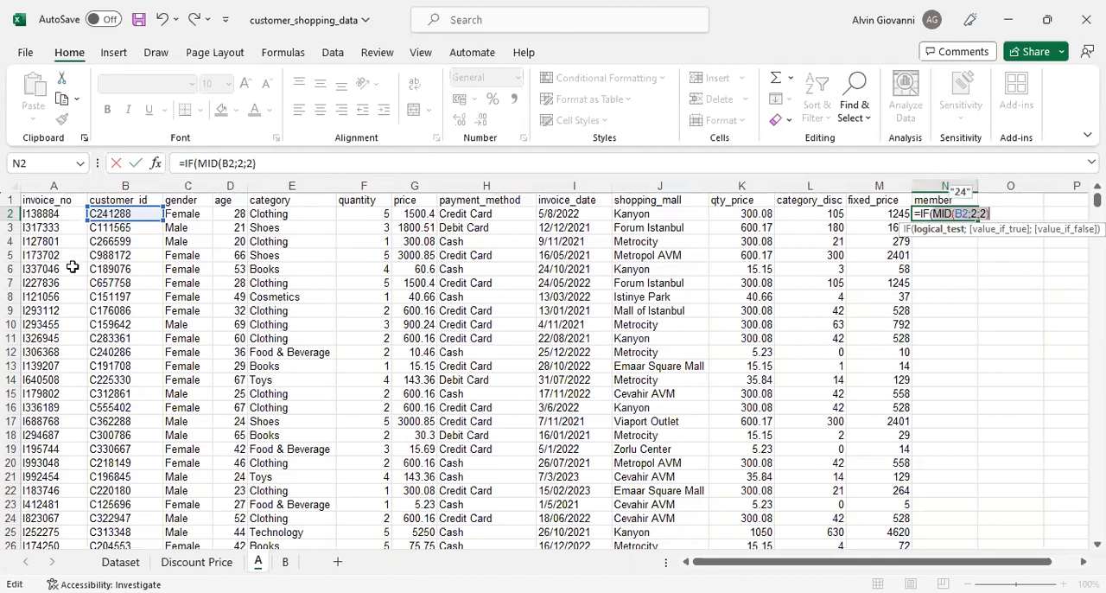
click(934, 214)
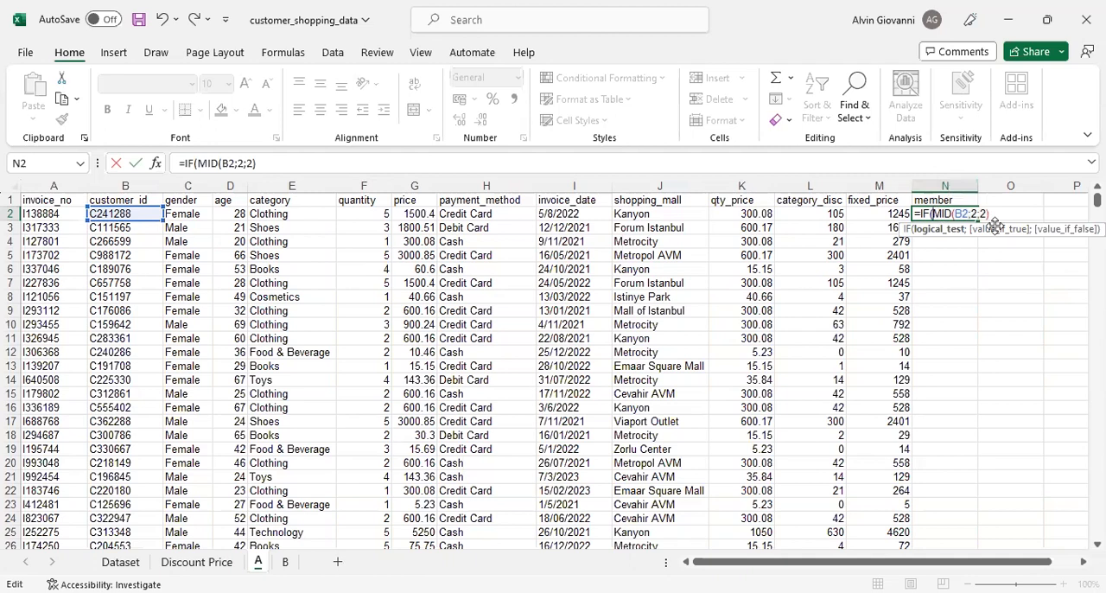
text(MOD(MID(B2)
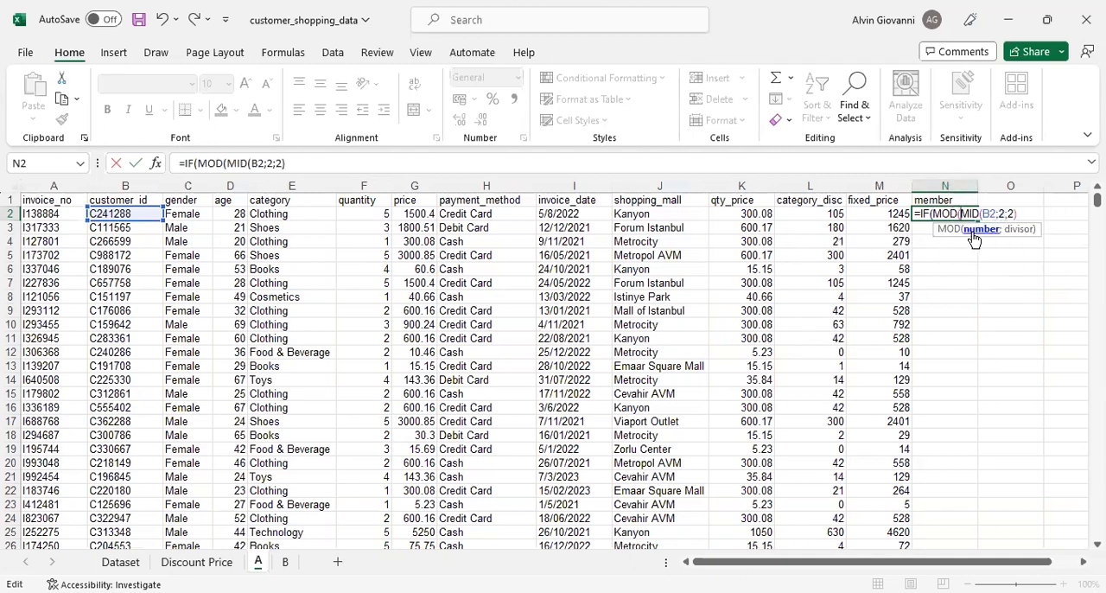
text(;2;2);4))
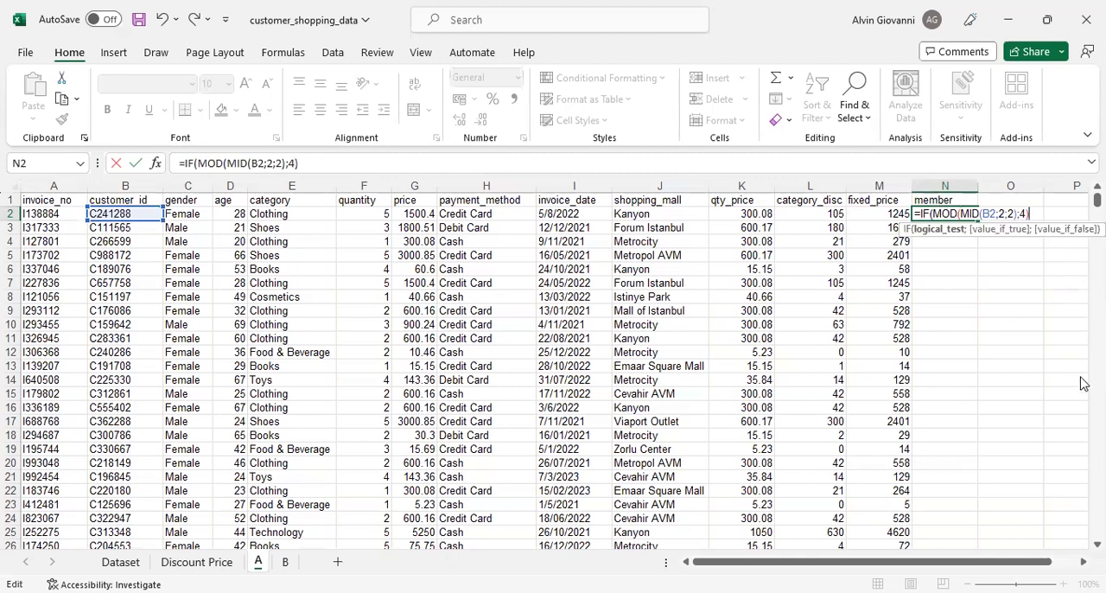
text(=0;"nonmber";)
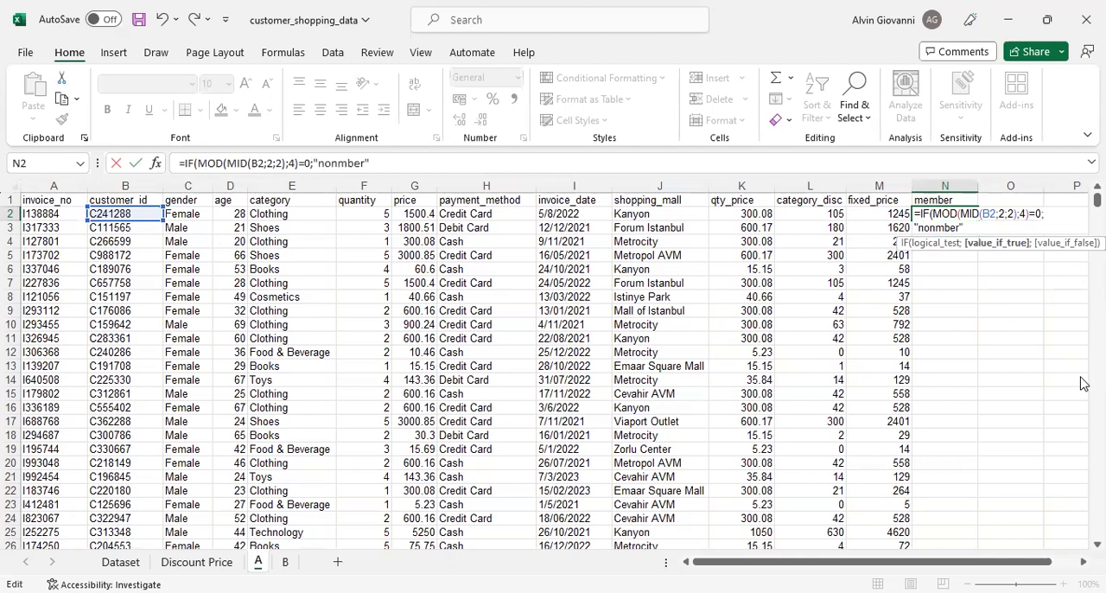
- Nest a second IF in N2's formula that reuses the MOD(MID(B2;2;2);4) test with =1 and returns "silver"
drag(933, 216, 1043, 217)
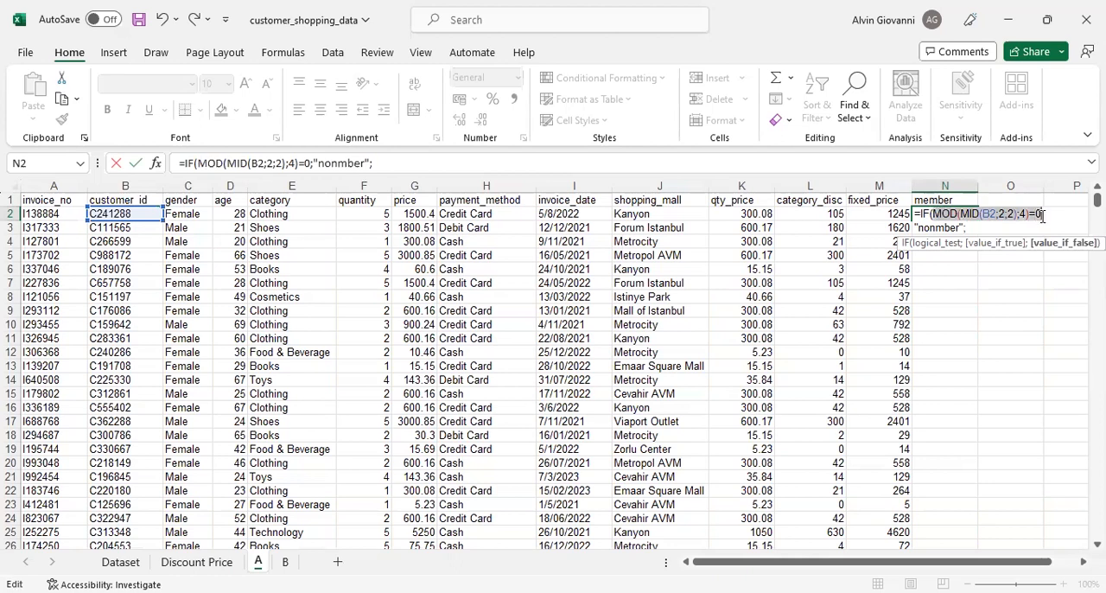
key(ctrl+c)
click(994, 226)
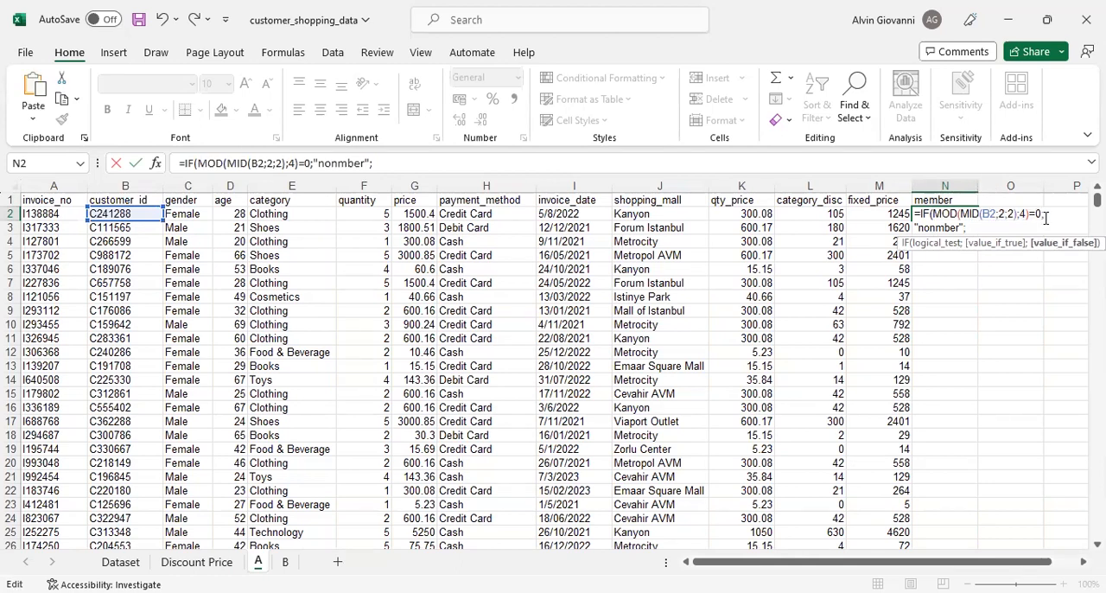
key(ctrl+v)
key(BackSpace)
text(1)
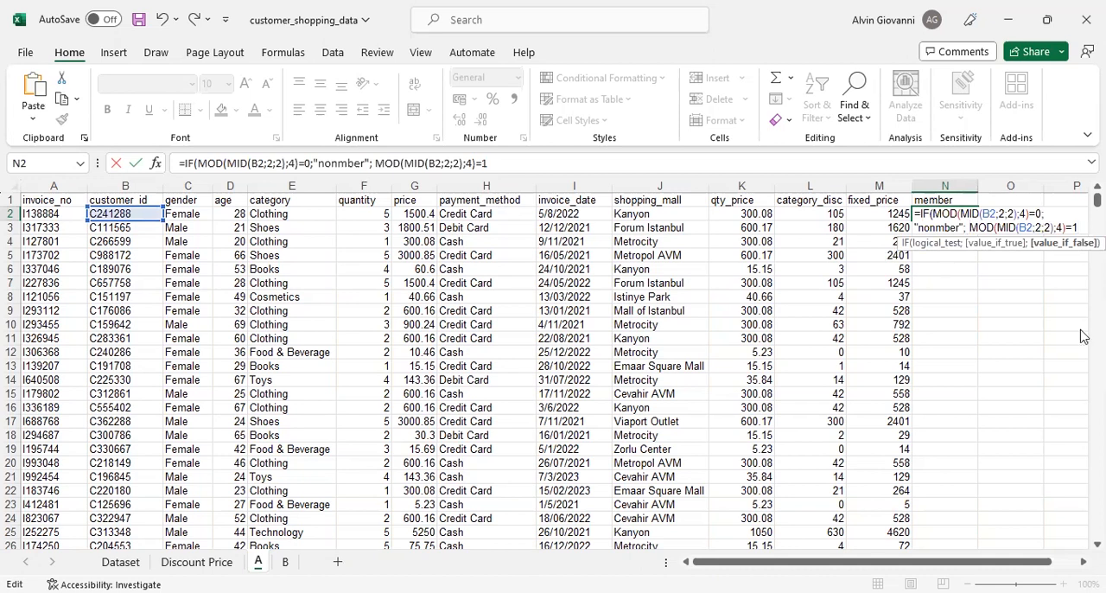
text(IF()
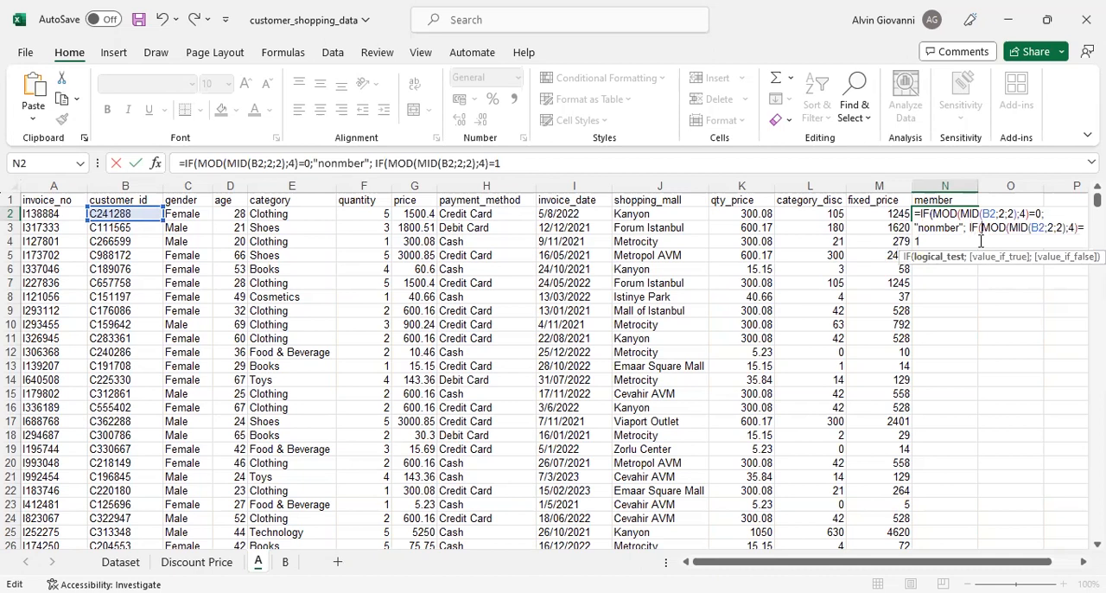
click(951, 243)
text(;)
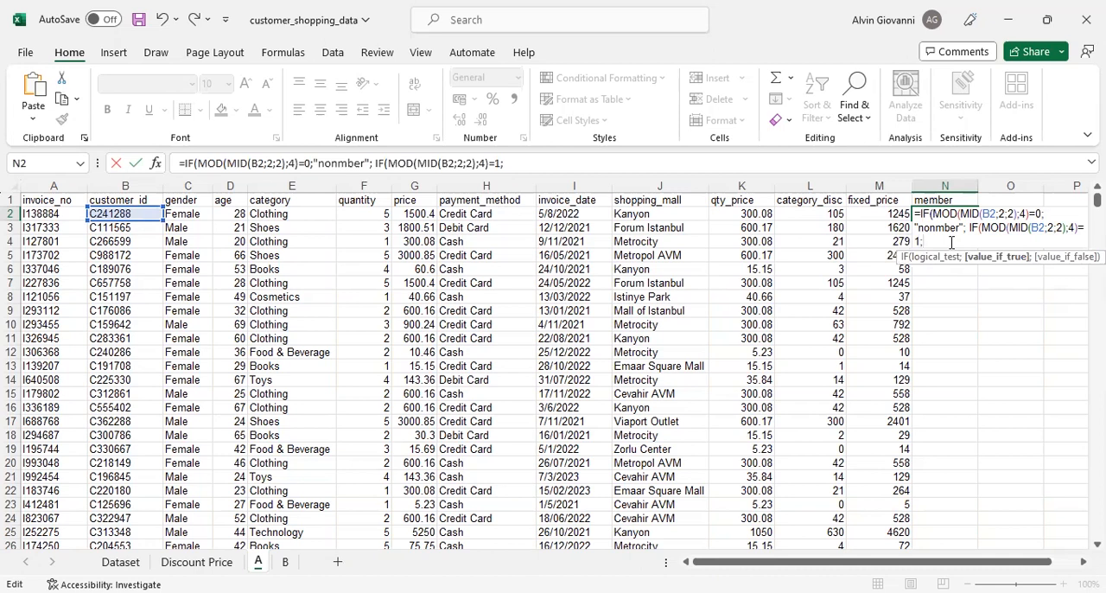
text("silver";)
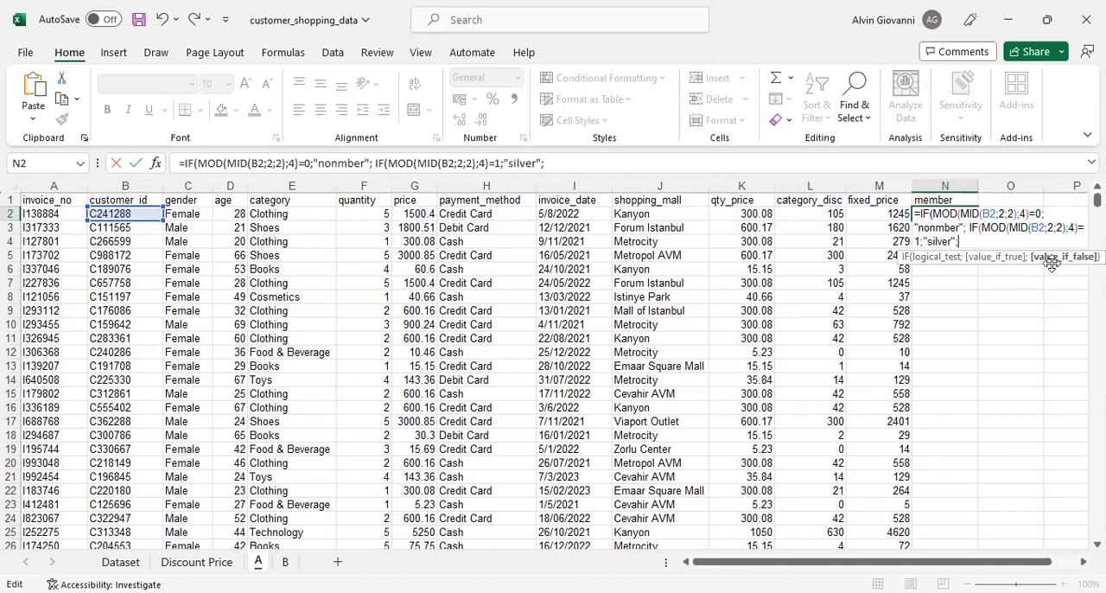
text(IF)
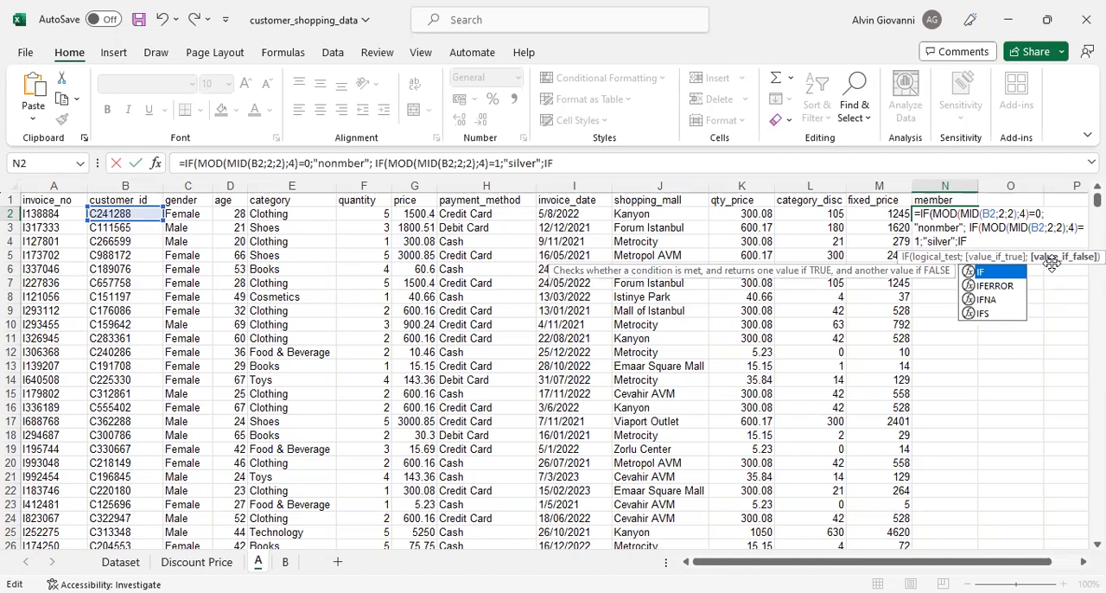
text(()
- Nest a third IF in N2's formula that tests MOD(MID(B2;2;2);4)=2 and returns "gold"
drag(982, 228, 921, 245)
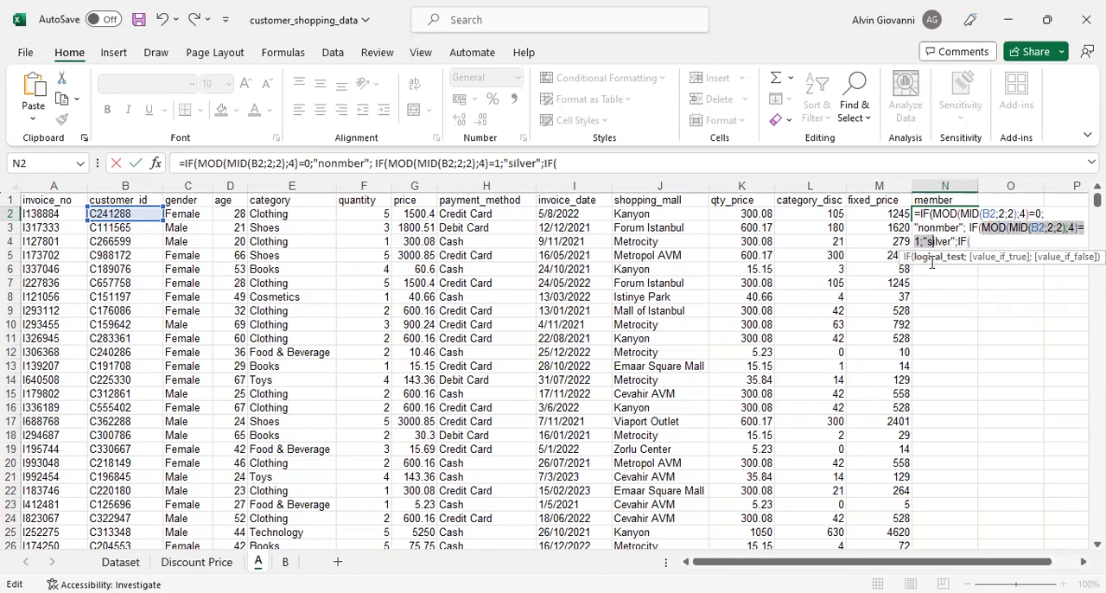
key(ctrl+c)
click(1012, 242)
key(ctrl+v)
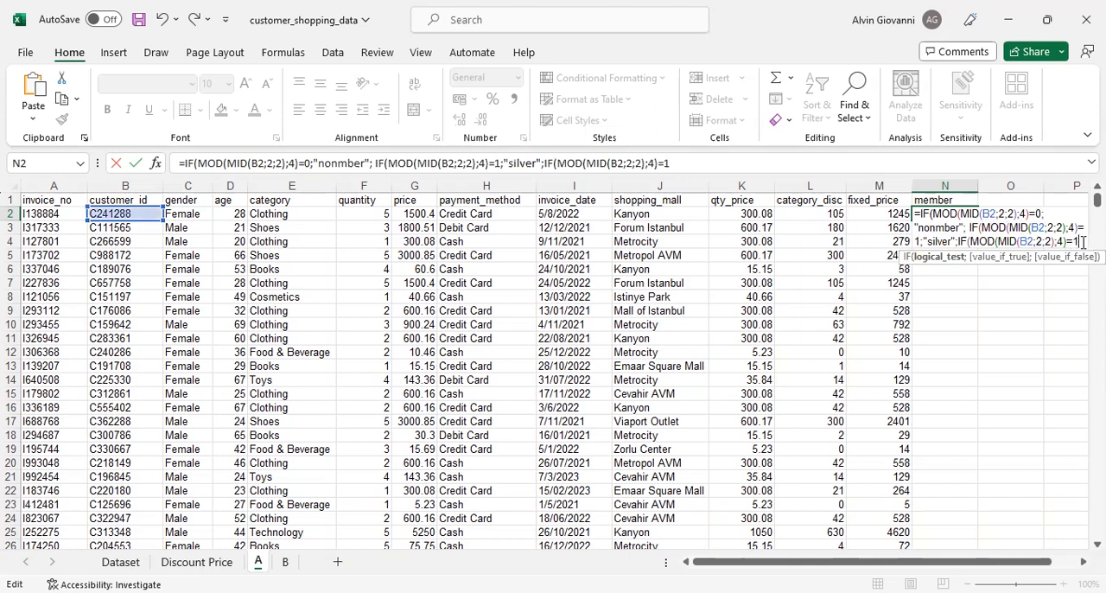
key(BackSpace)
text(2)
text(;"gol)
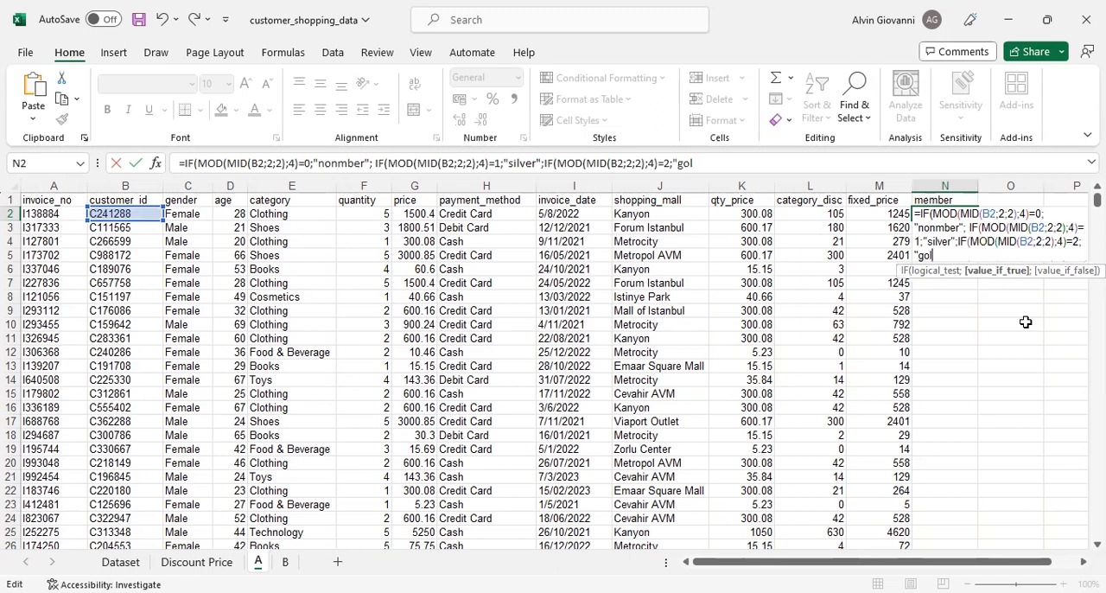
text(d";)
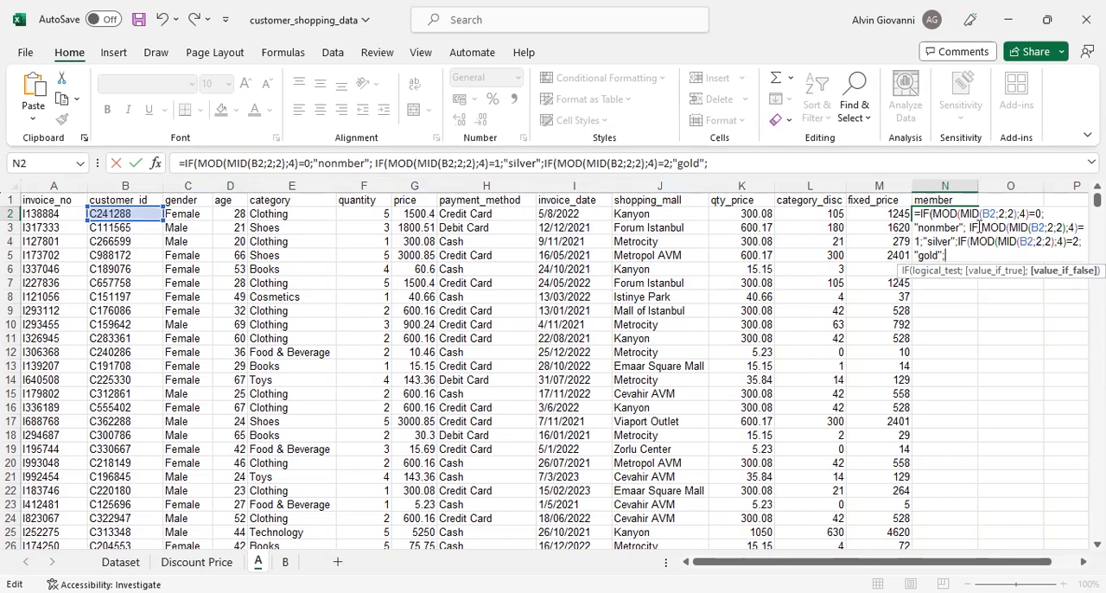
- Finish the nested IF in N2 with "platinum" as the final value if false and commit the formula
click(1037, 214)
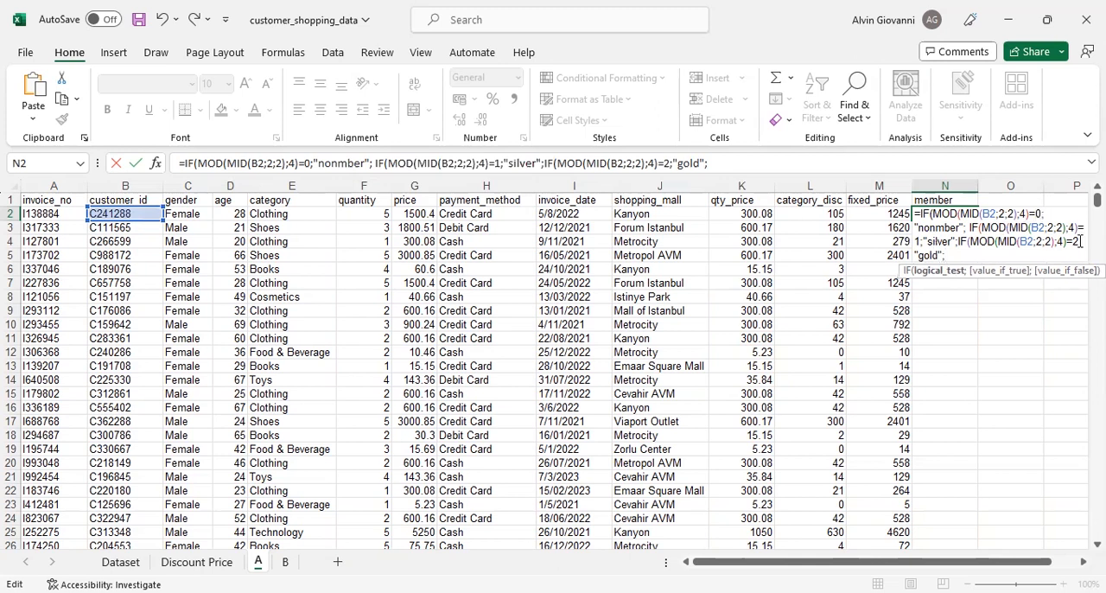
click(960, 253)
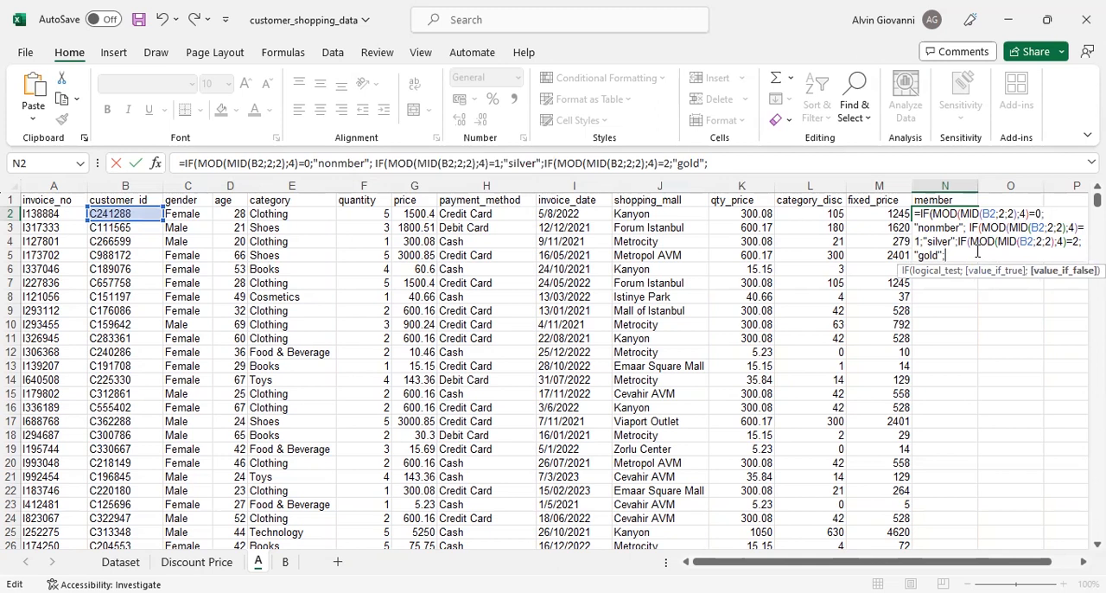
text("platinum")
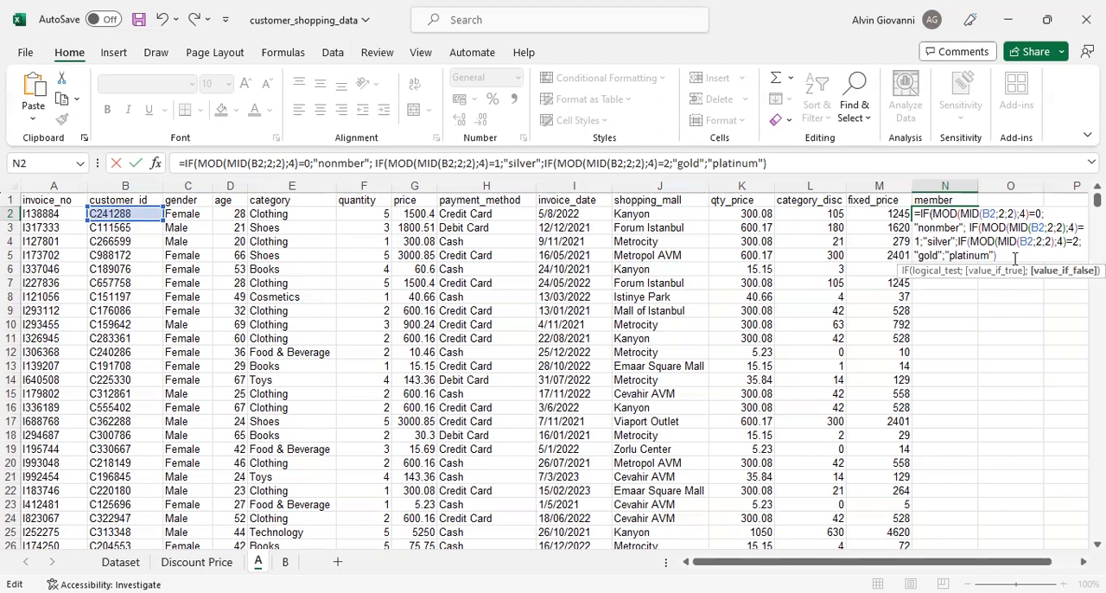
text())))
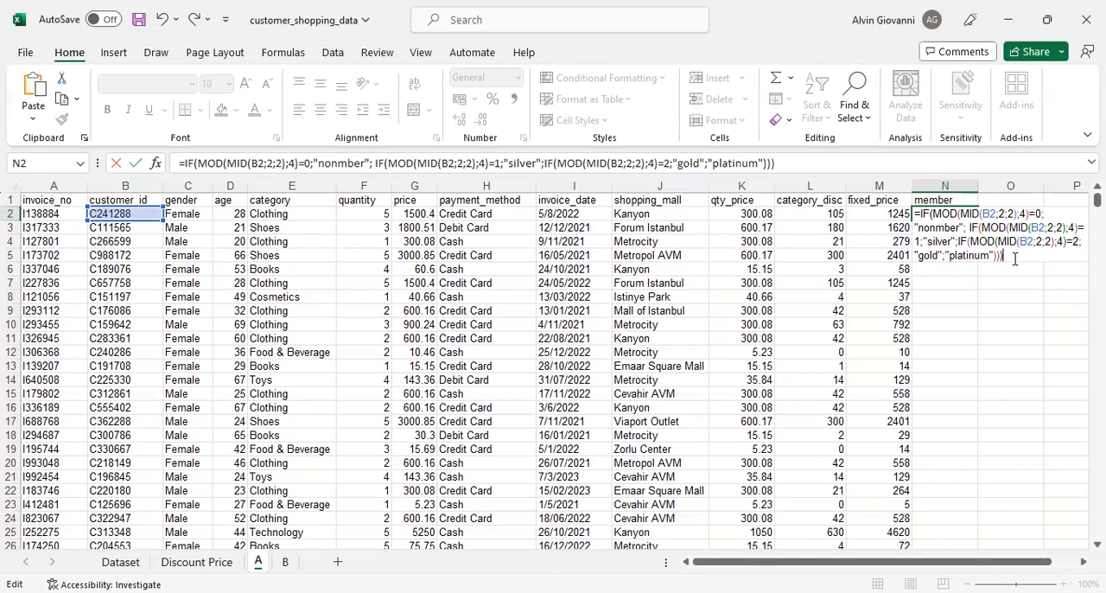
key(Return)
key(Up)
- Check the customer ID in B2, then fill the member formula from N2 down the whole column
click(102, 216)
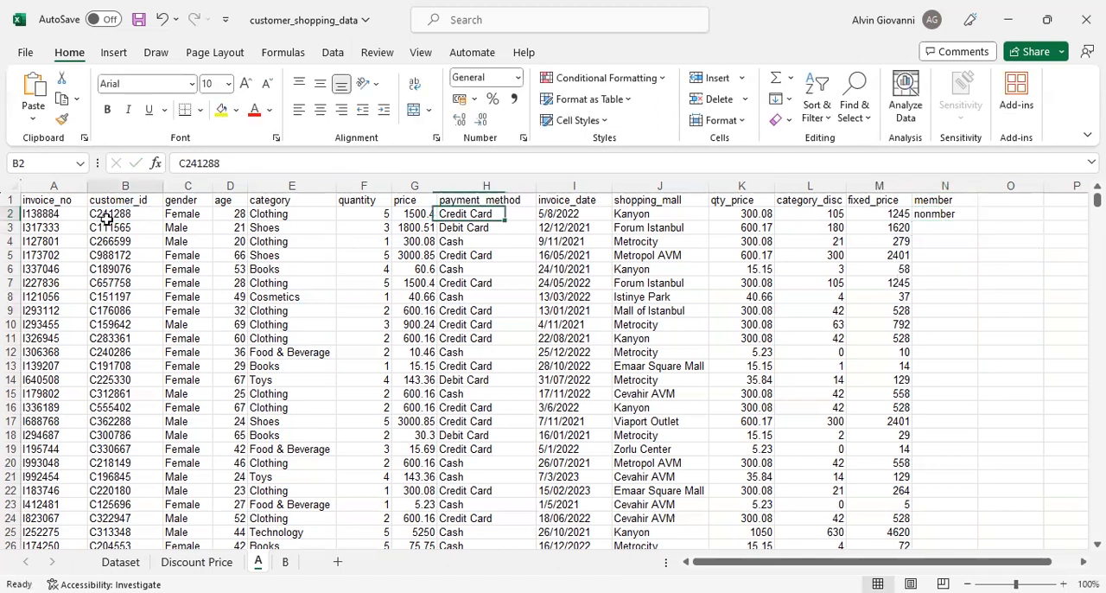
click(947, 221)
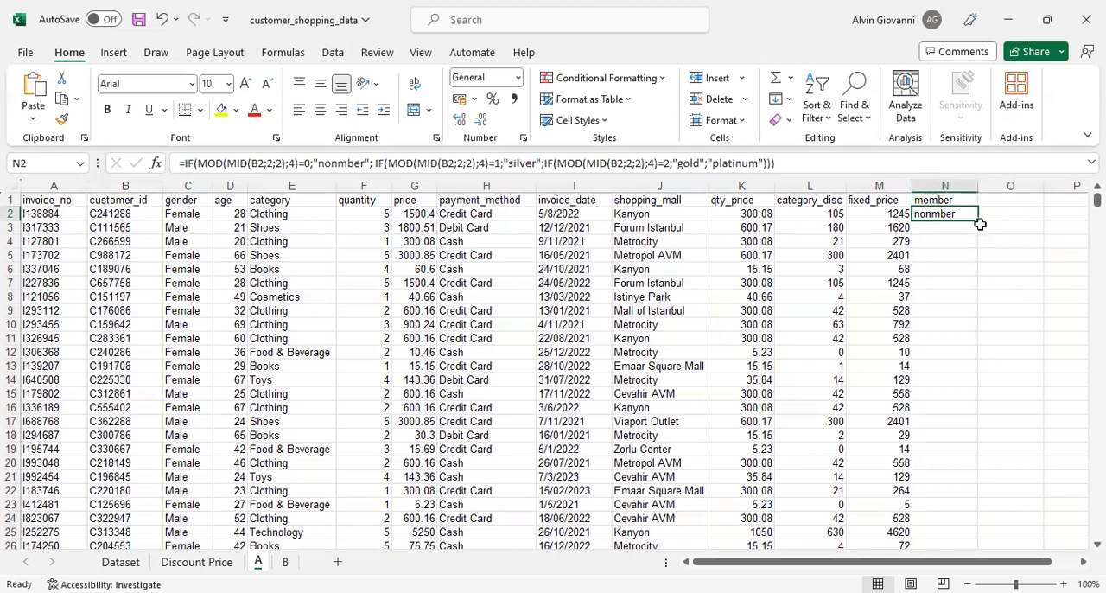
double_click(978, 220)
- Compare the member result in N3 with the customer ID in B3 and review the headers of the added columns K to N
click(931, 228)
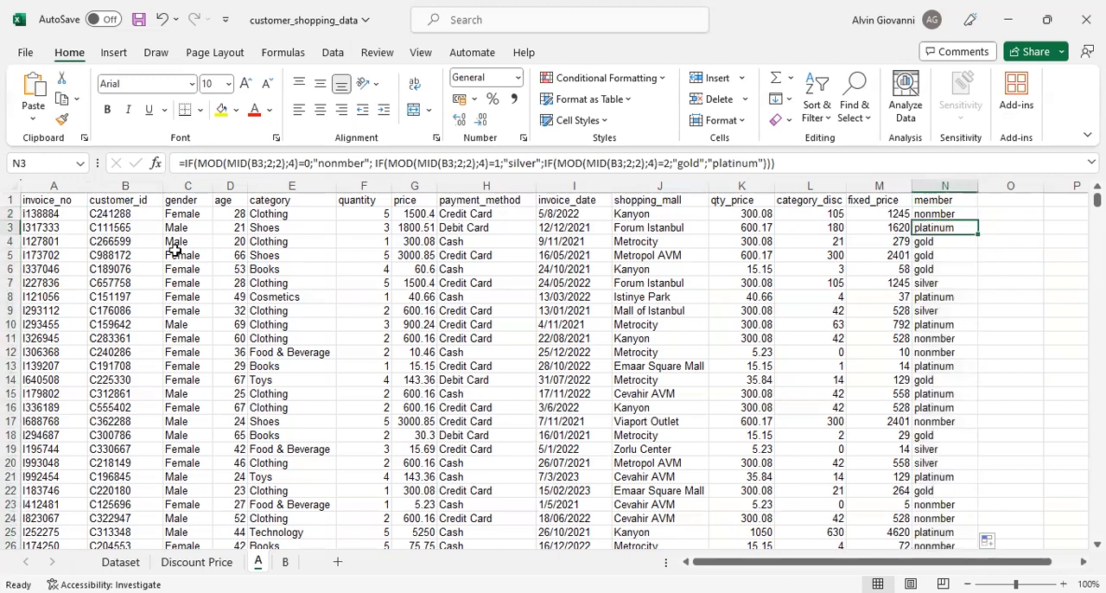
click(95, 232)
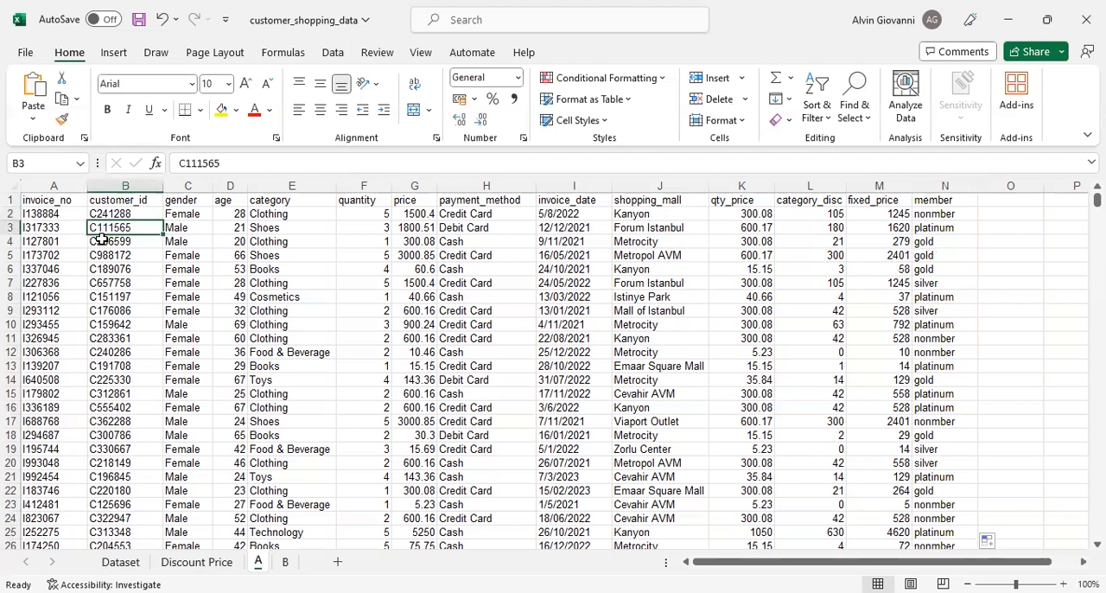
click(941, 229)
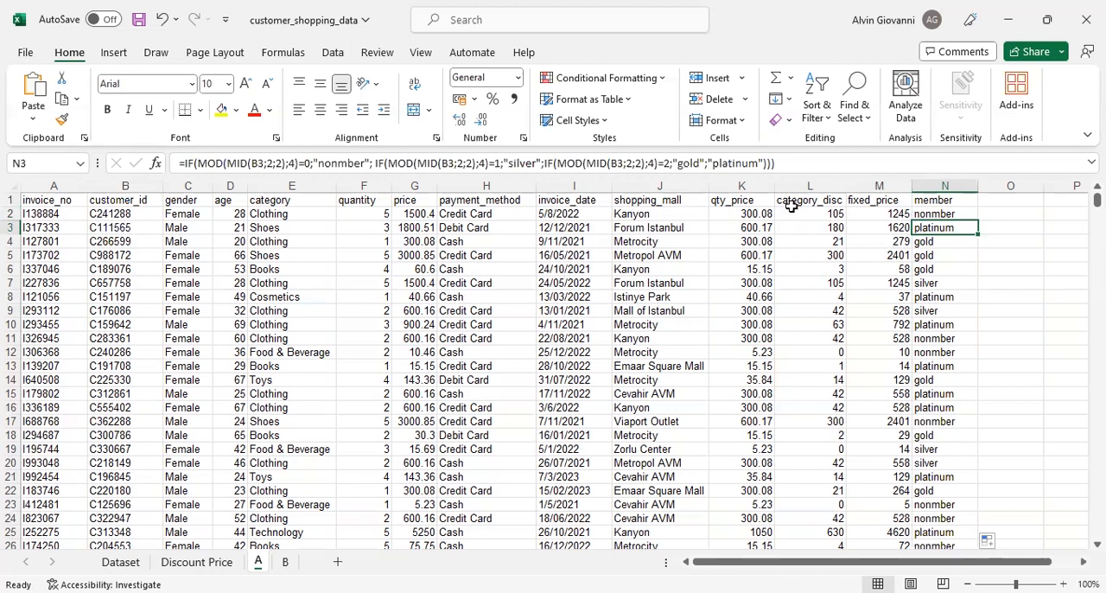
click(754, 202)
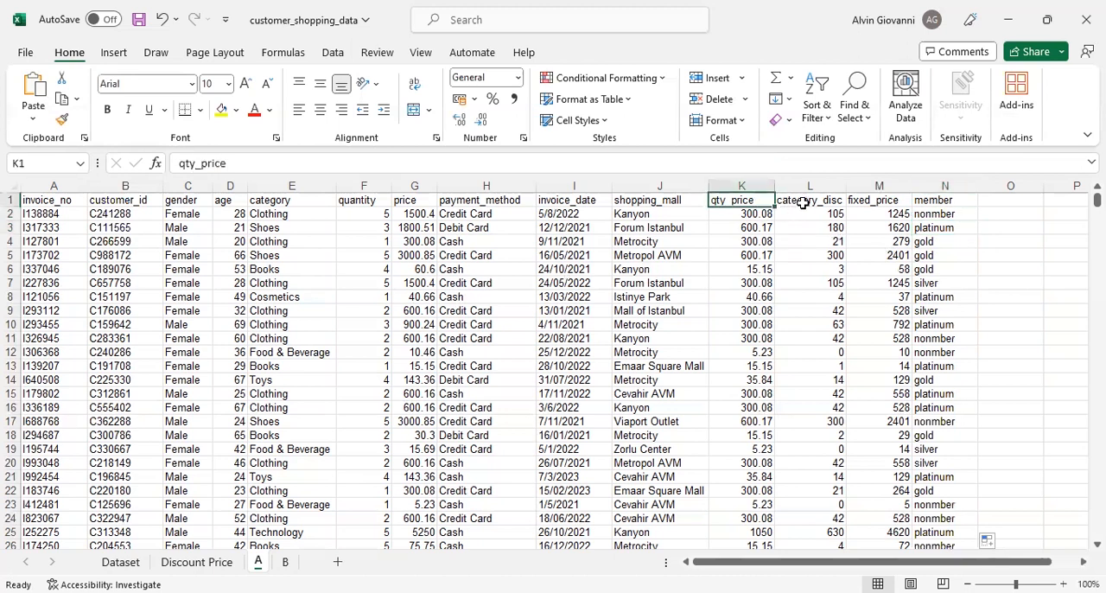
click(802, 203)
click(872, 198)
click(944, 201)
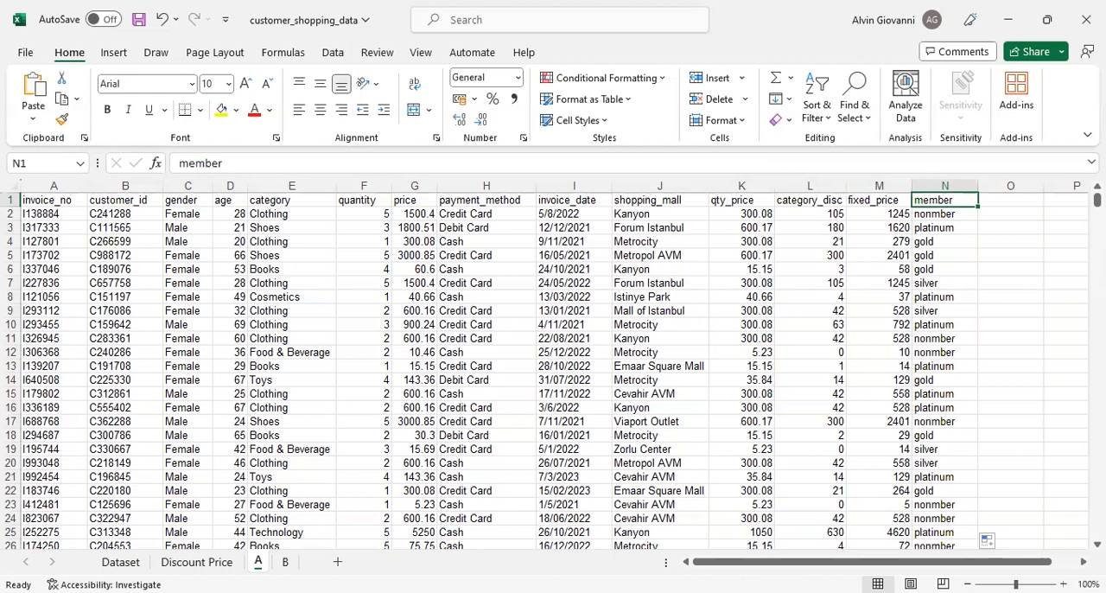
- Open sheet B and examine the table's Nama Mall and Total Spending Credit Card columns
click(285, 562)
drag(60, 214, 227, 351)
click(231, 239)
click(78, 213)
click(169, 214)
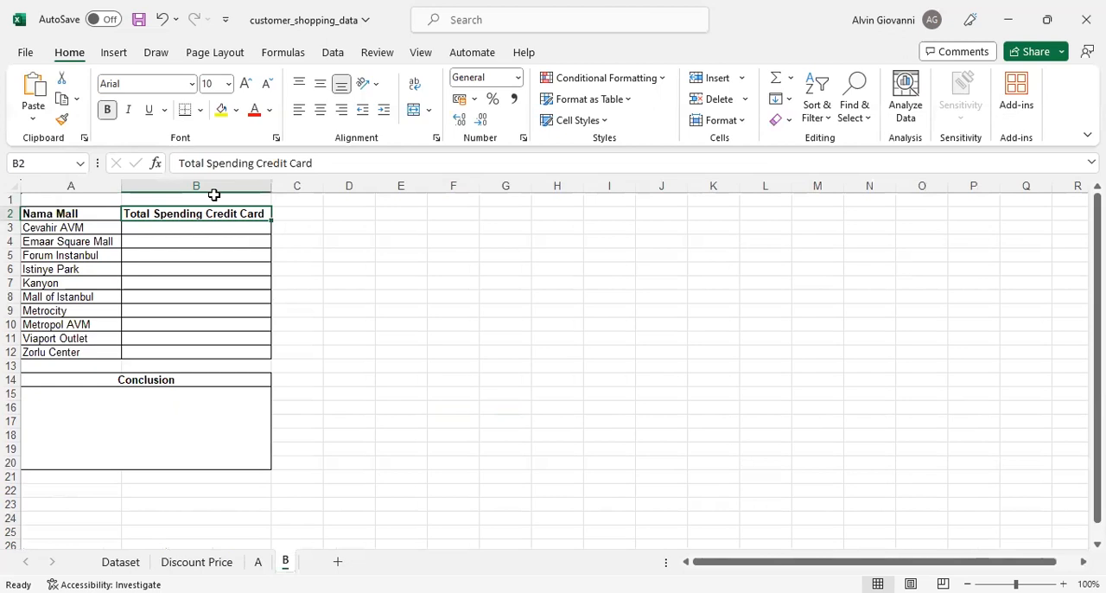
click(175, 231)
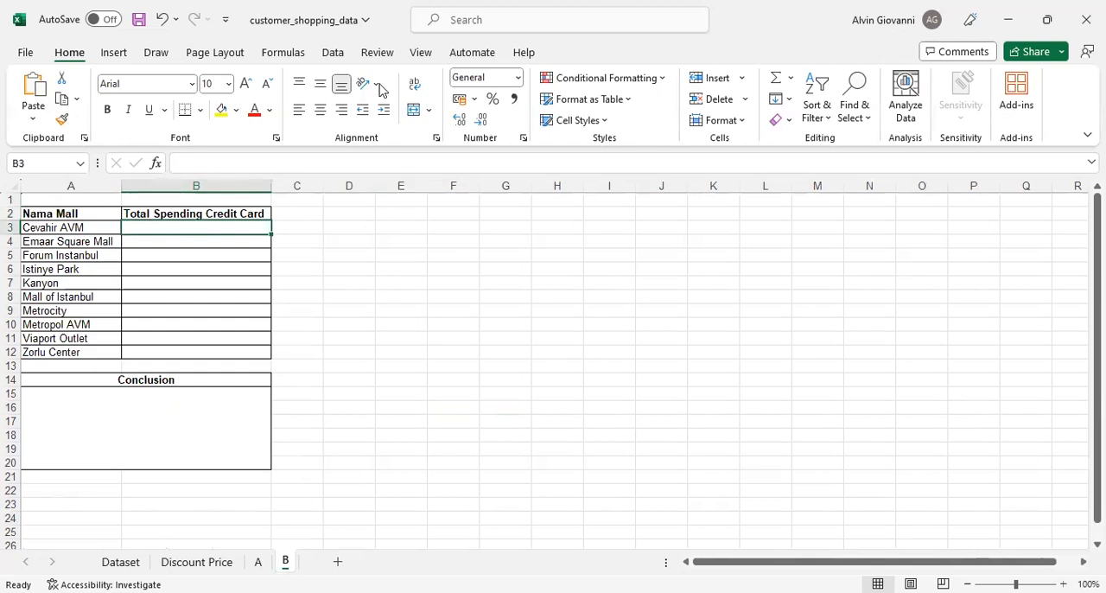
- Review the mall names in A3:A12 and the empty credit card spending cells beside them
drag(102, 229, 116, 341)
drag(164, 229, 171, 351)
drag(81, 227, 94, 352)
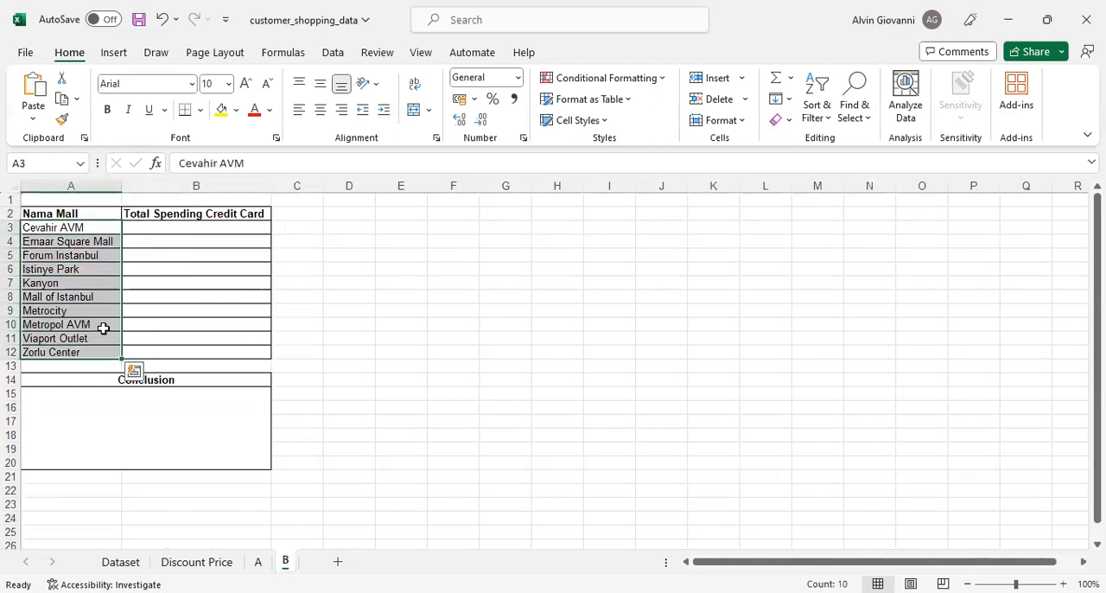
click(176, 229)
click(164, 272)
click(159, 283)
click(162, 299)
click(165, 311)
drag(76, 242, 247, 244)
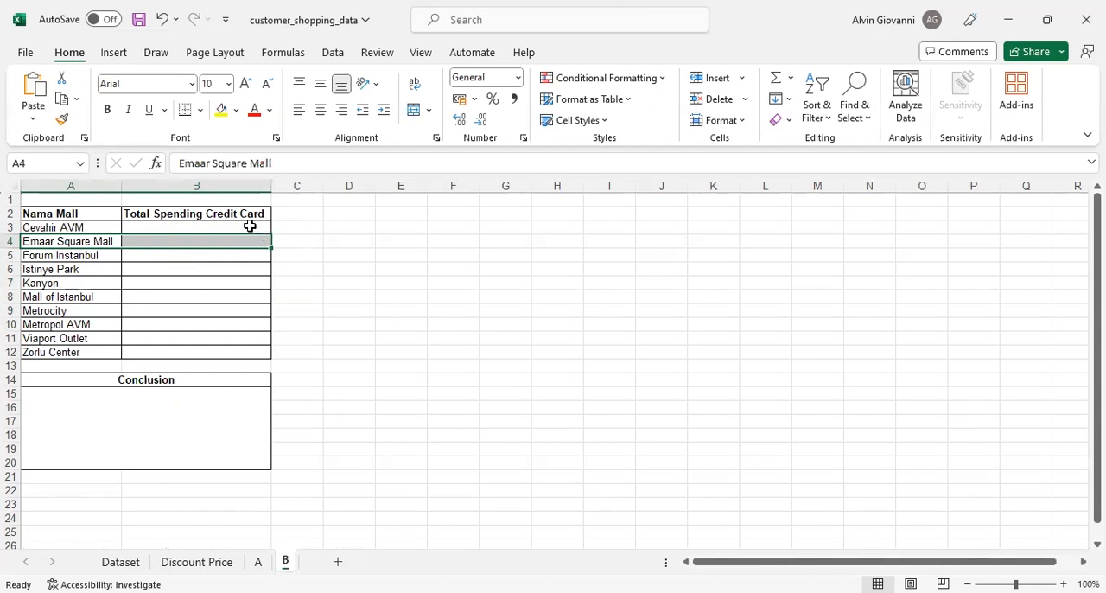
- Examine the Conclusion box and the first cells of the Total Spending Credit Card column
click(172, 419)
click(206, 227)
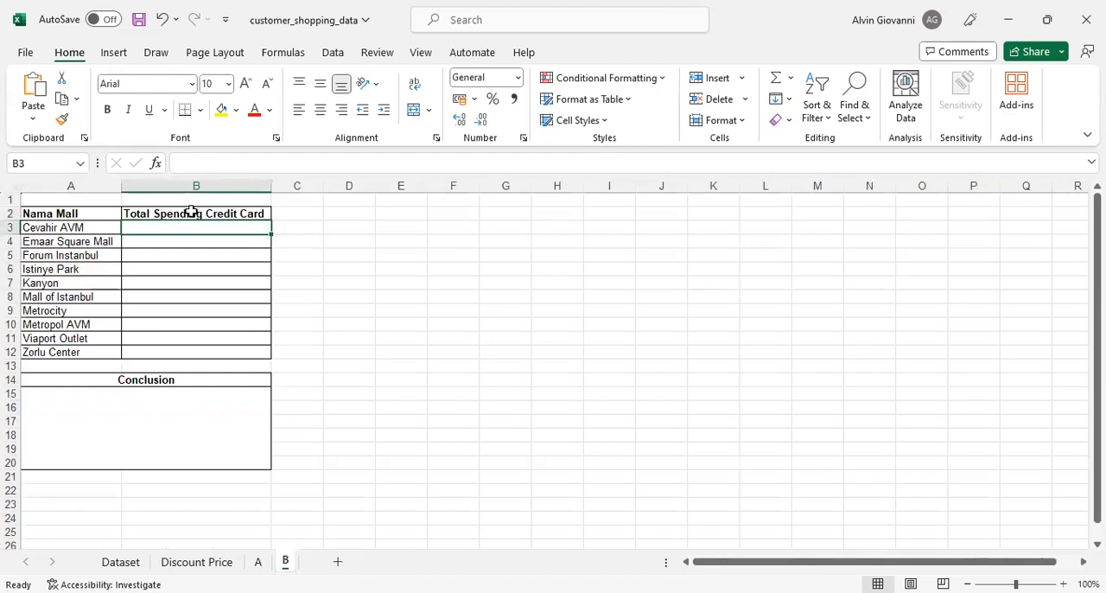
click(354, 253)
click(171, 231)
click(191, 240)
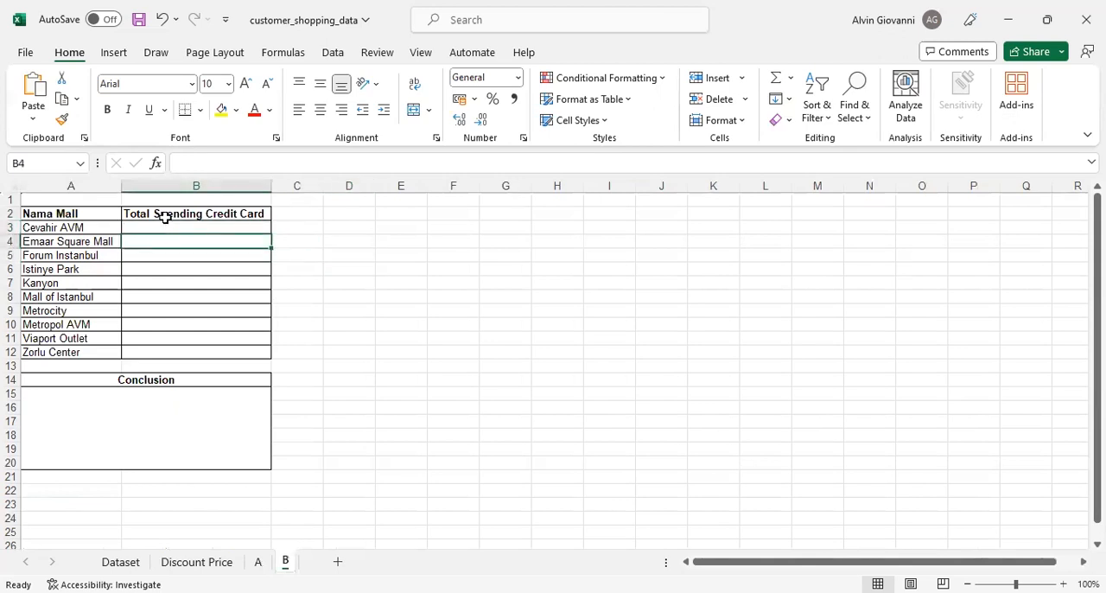
click(210, 225)
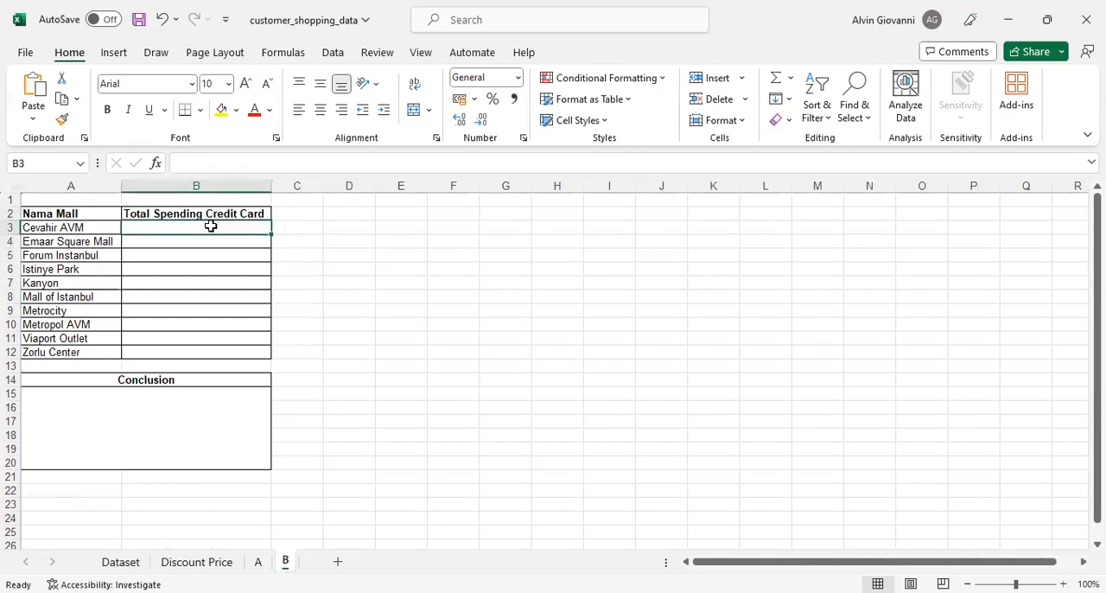
- Check the payment_method column on sheet A against the mall names and empty spending cells on sheet B
click(257, 563)
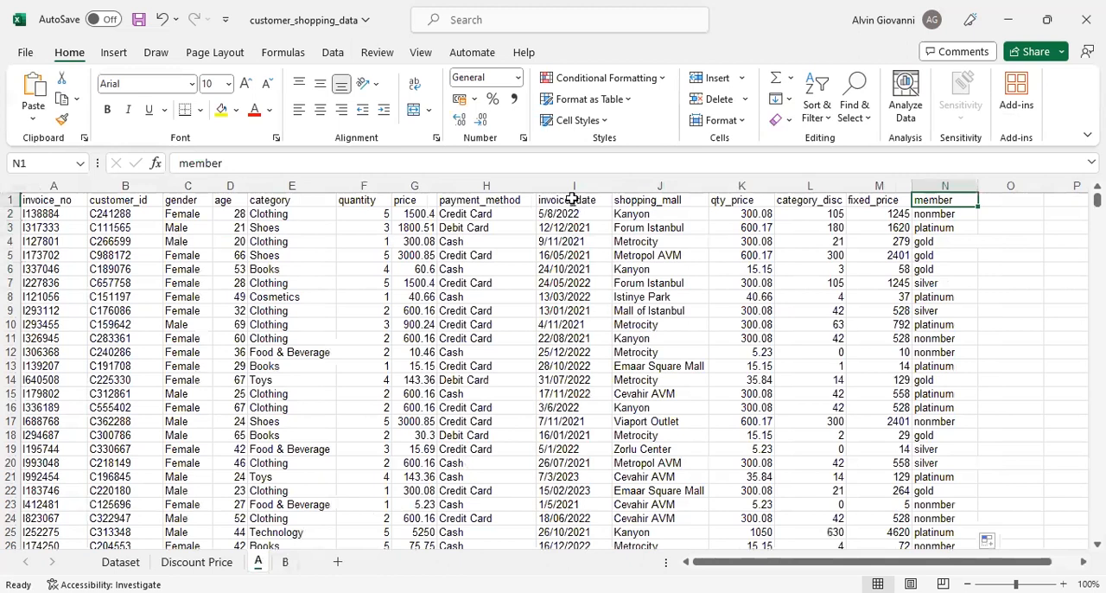
click(516, 200)
click(496, 214)
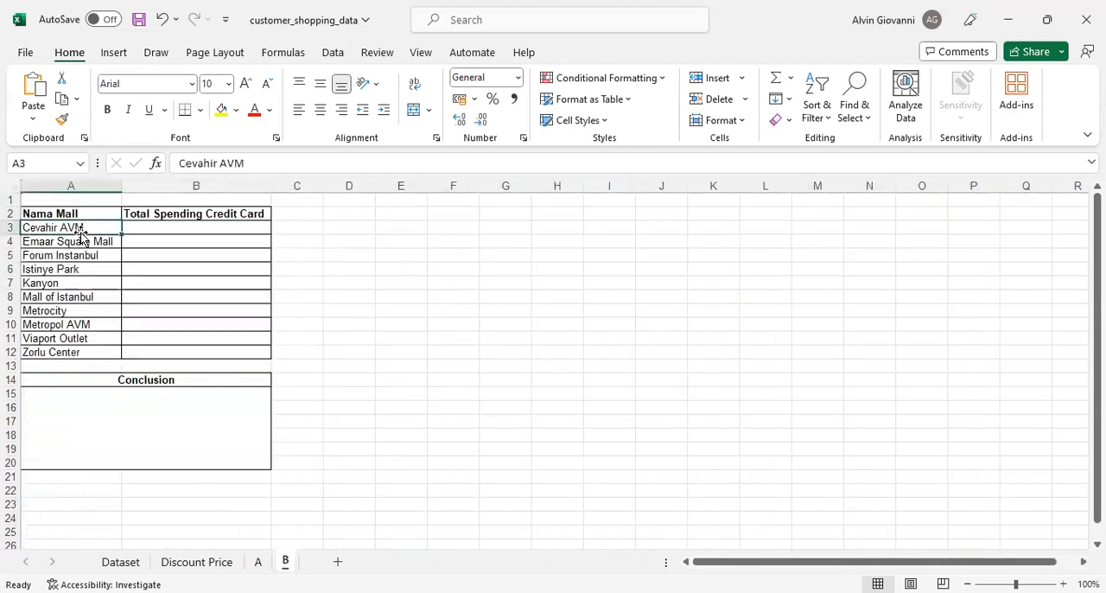
click(76, 242)
click(78, 256)
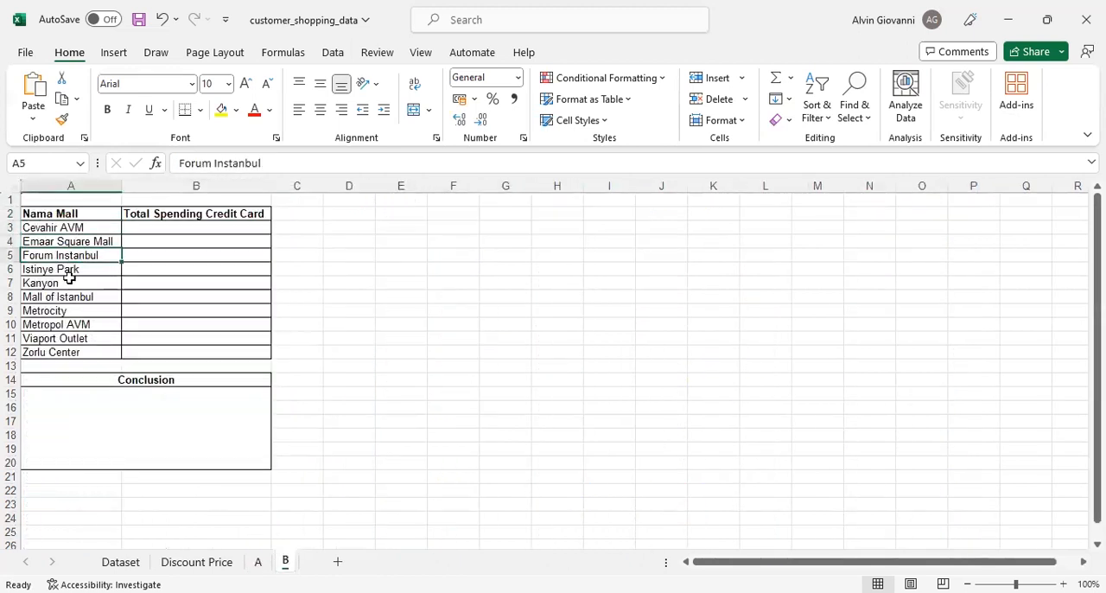
click(165, 227)
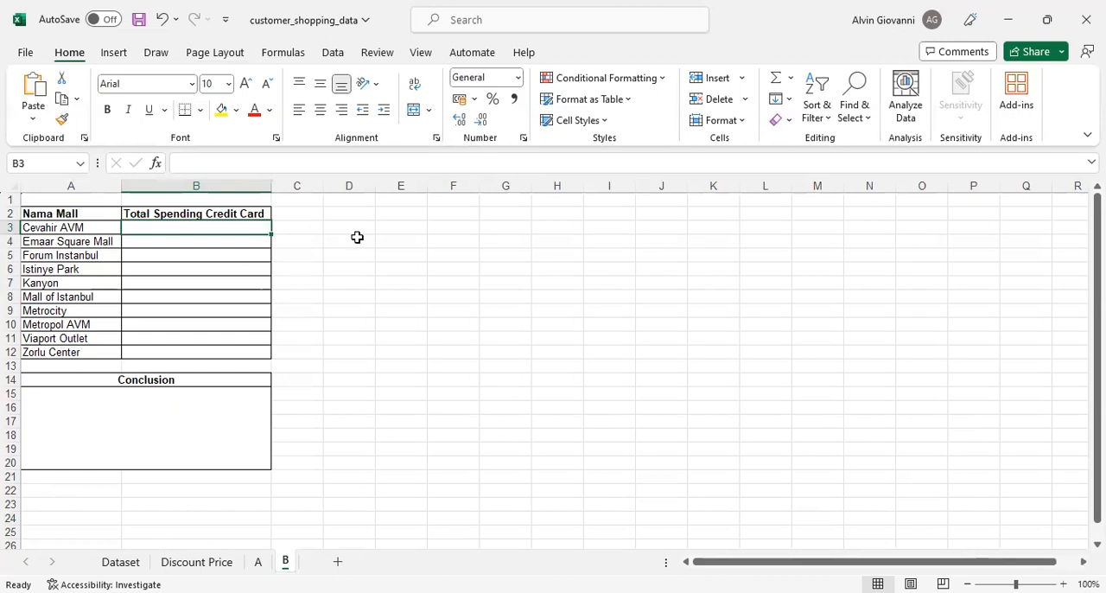
click(93, 228)
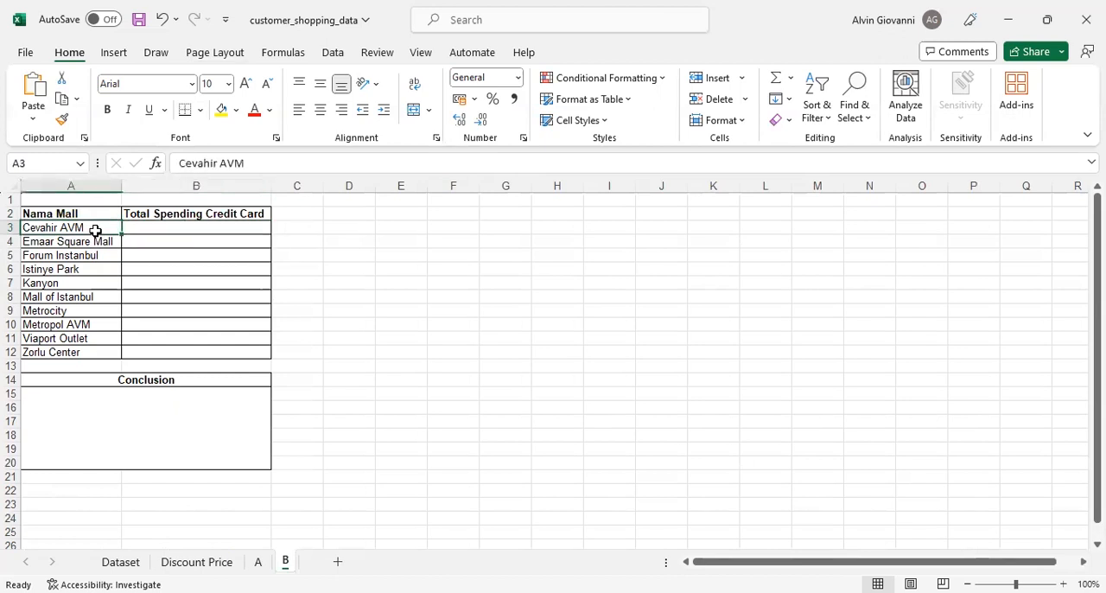
- Examine the Credit Card entries in sheet A's payment_method column alongside the shopping_mall column
click(257, 561)
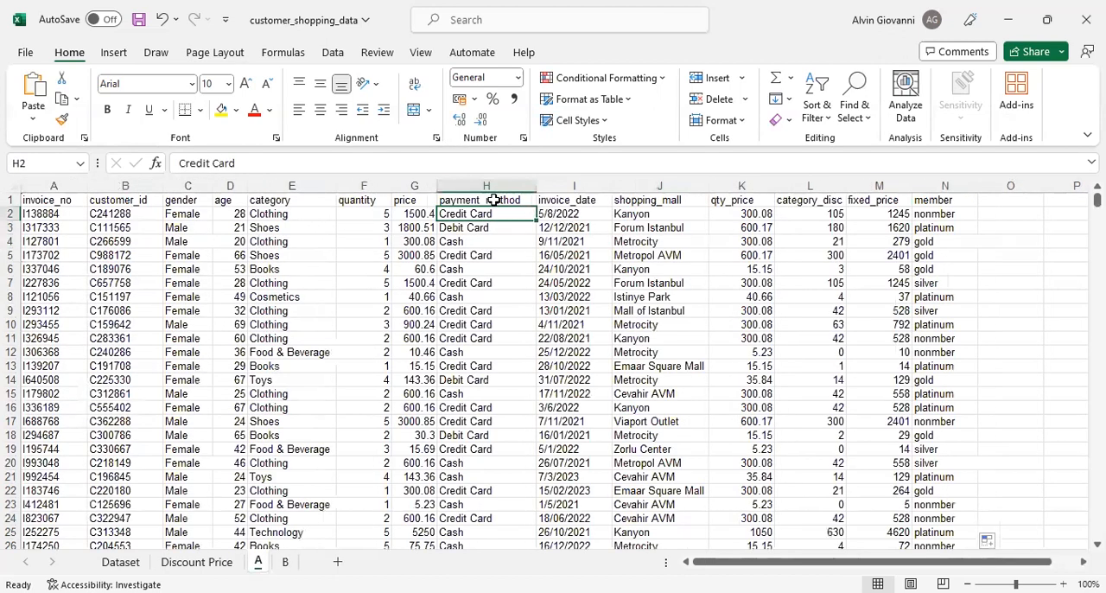
drag(491, 200, 498, 407)
click(630, 283)
drag(452, 215, 519, 214)
click(562, 214)
click(503, 212)
- Begin an AVERAGEIFS formula in B3 of sheet B with the Dataset price column as absolute average range $G:$G
click(285, 561)
text(=)
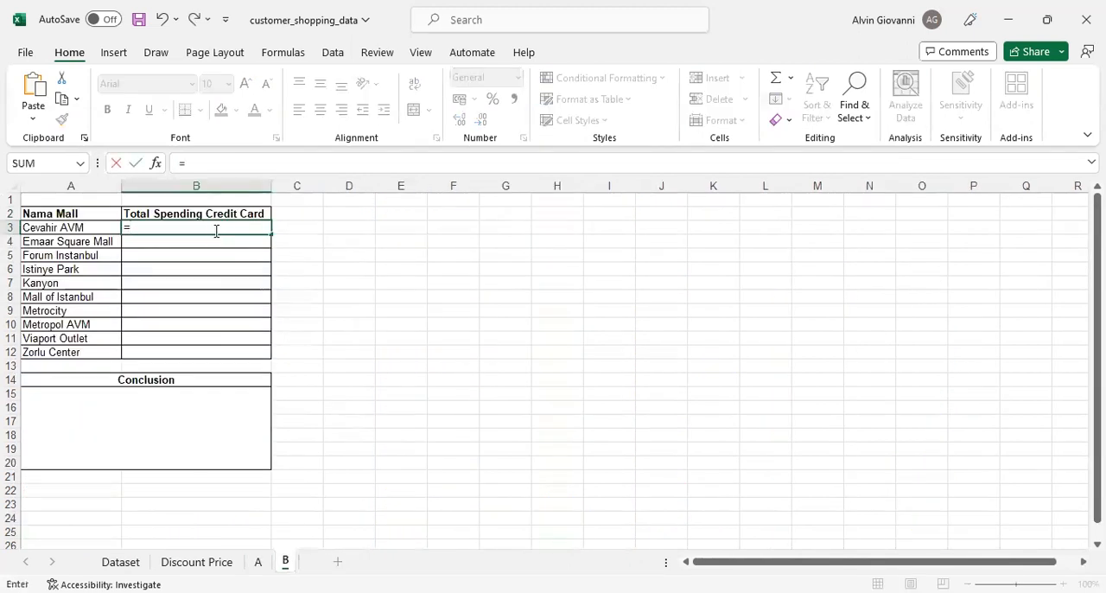
text(AVERAGEIFS)
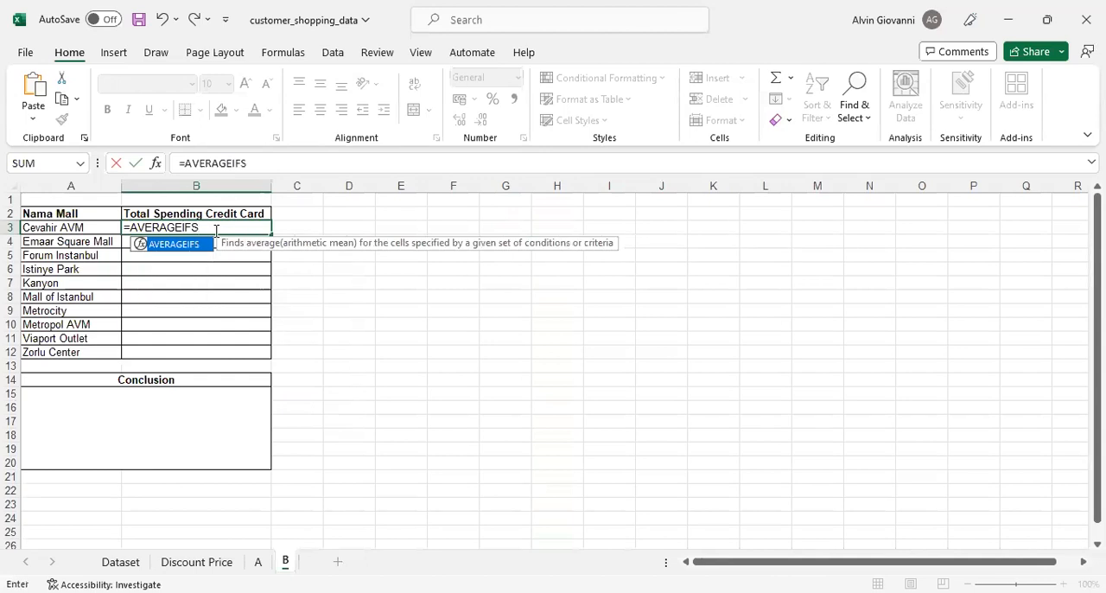
text(()
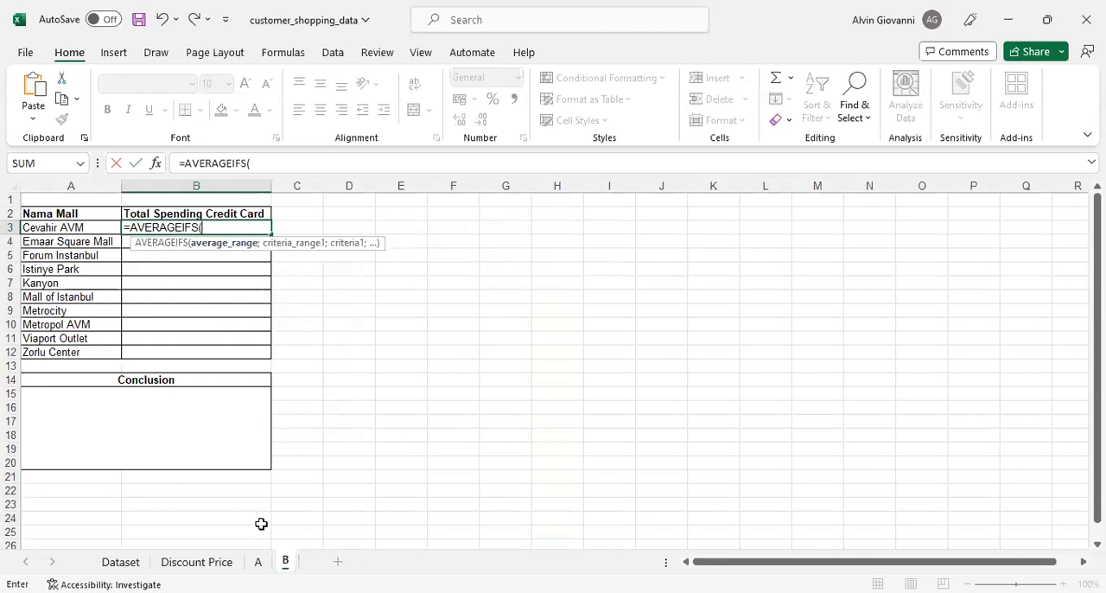
click(134, 562)
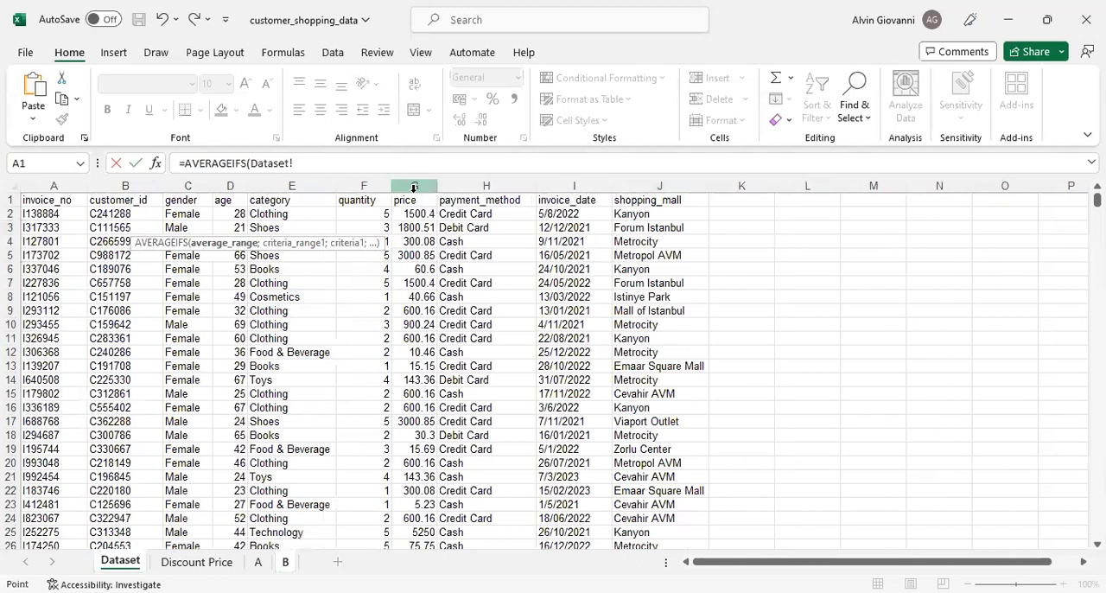
click(414, 185)
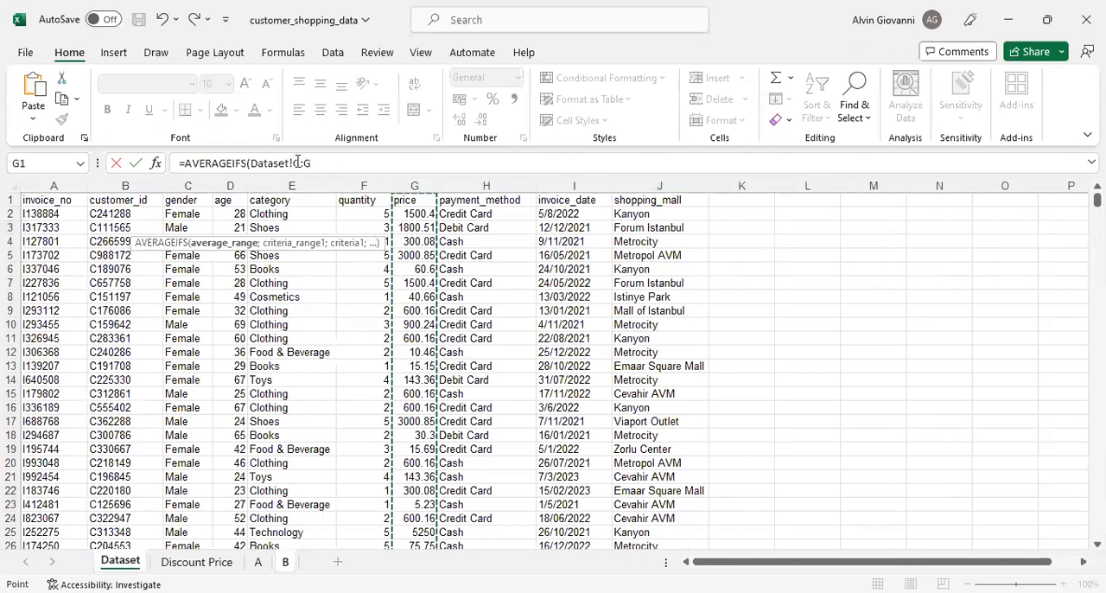
drag(313, 162, 291, 162)
key(F4)
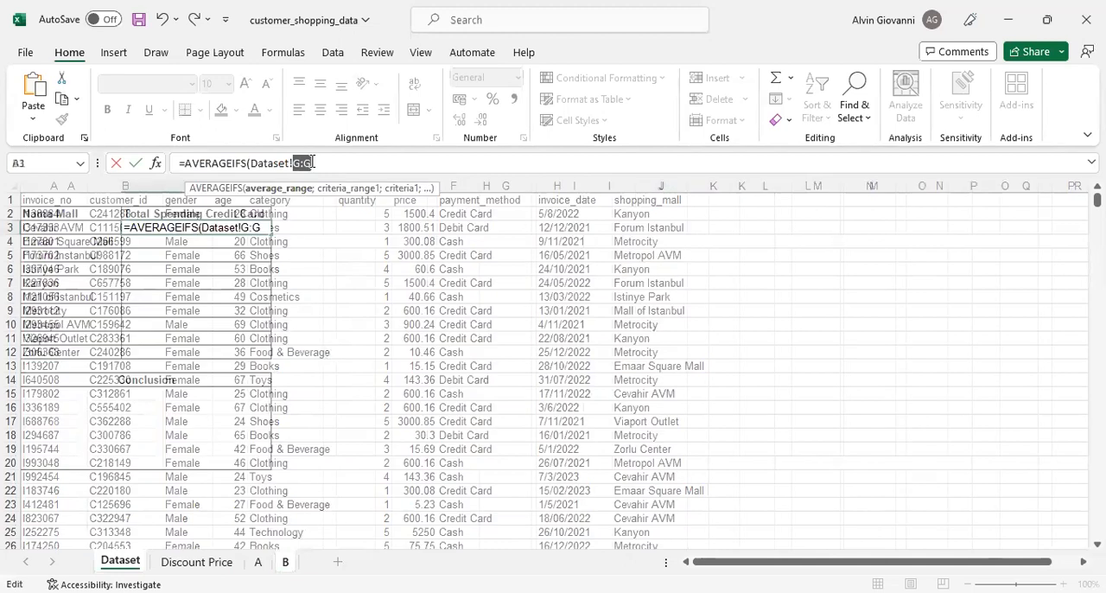
text(;)
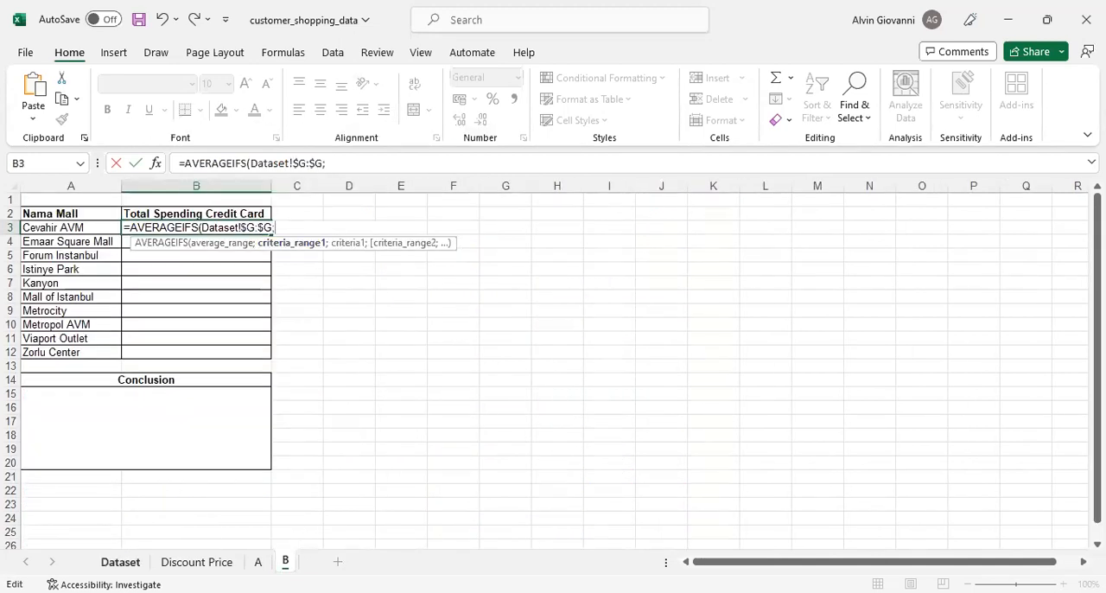
- Add the first criterion to the formula: absolute Dataset payment_method column $H:$H equal to "Credit Card"
click(120, 562)
click(487, 183)
drag(369, 162, 389, 163)
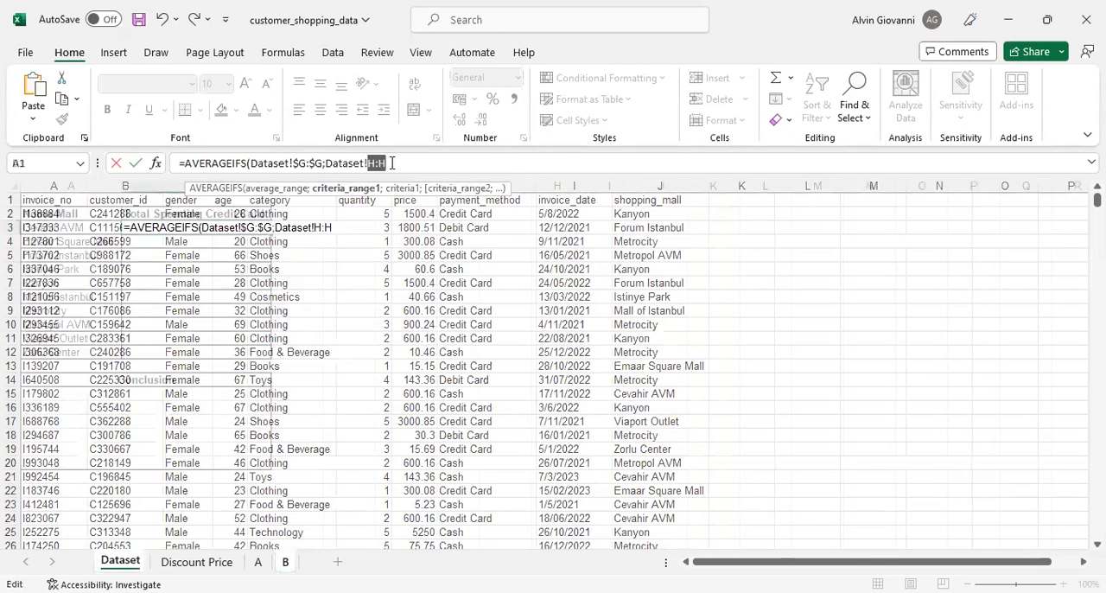
key(F4)
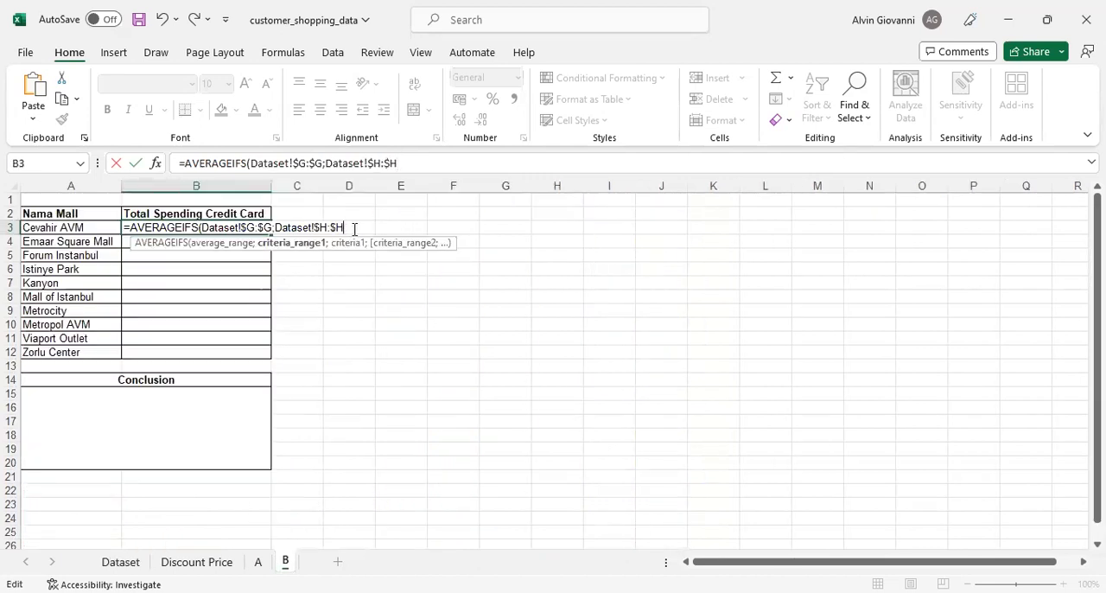
text(;"Credit Card";)
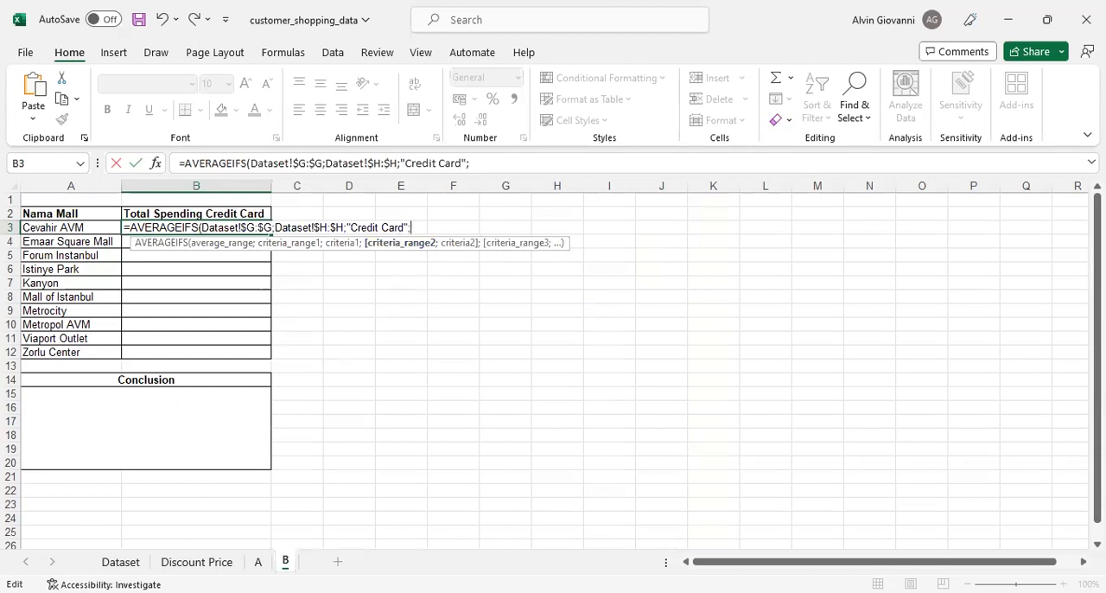
- Complete the formula with Dataset shopping_mall column $J:$J matching mall name A3, and fill it down from B3 to B12
click(120, 562)
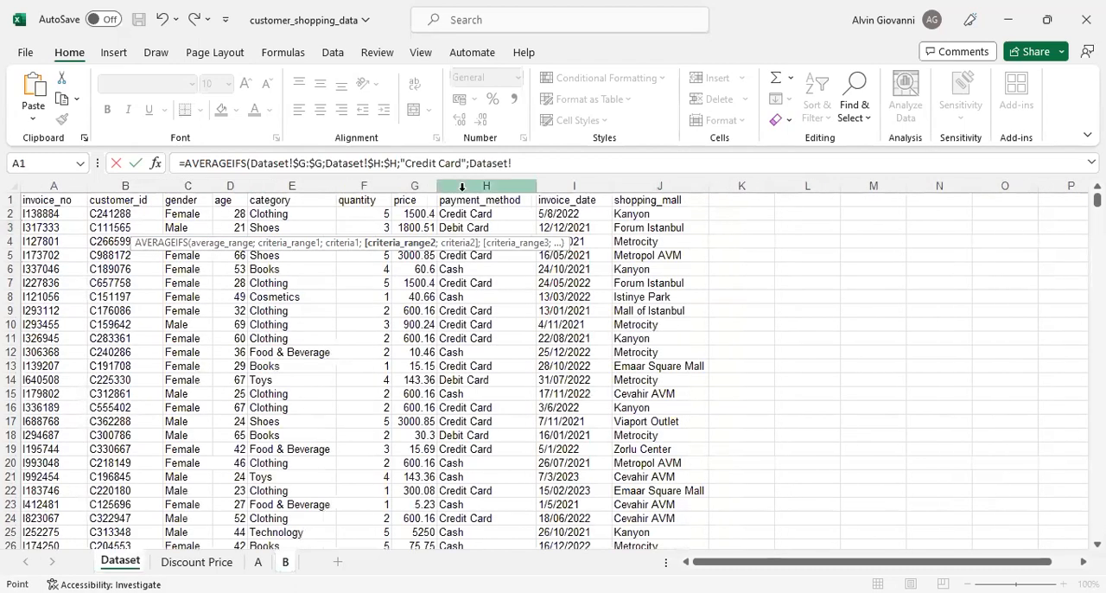
click(642, 187)
click(642, 187)
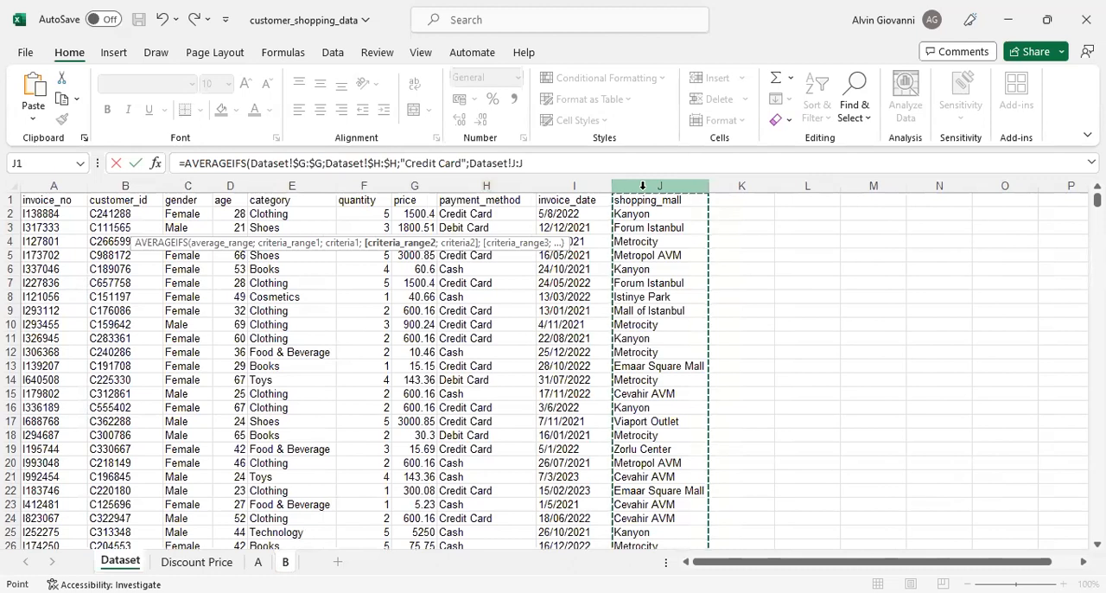
drag(527, 164, 513, 164)
key(F4)
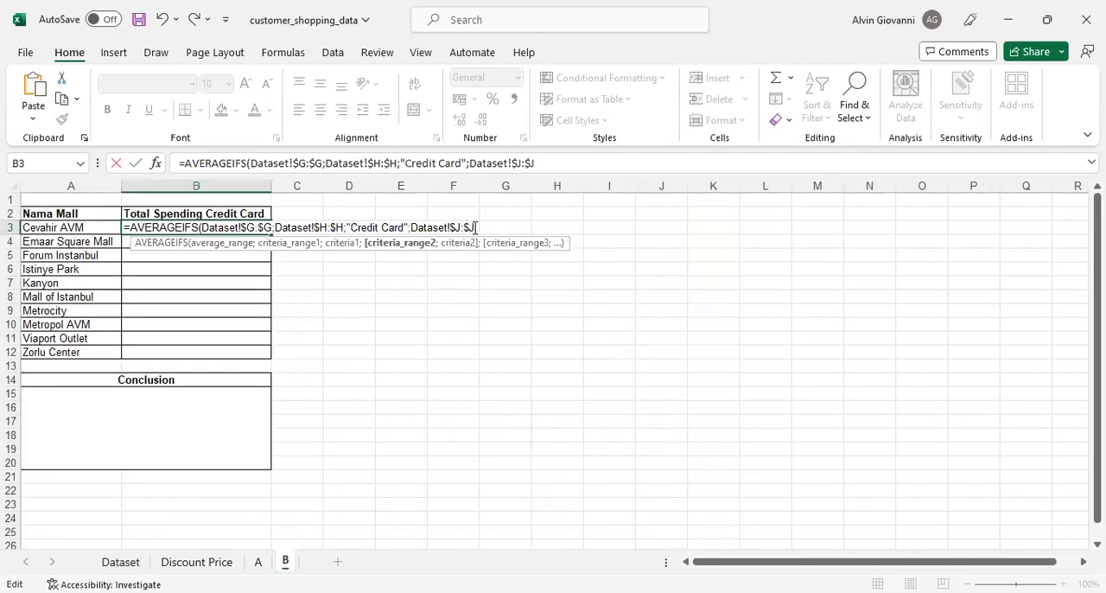
text(;)
click(76, 227)
text())
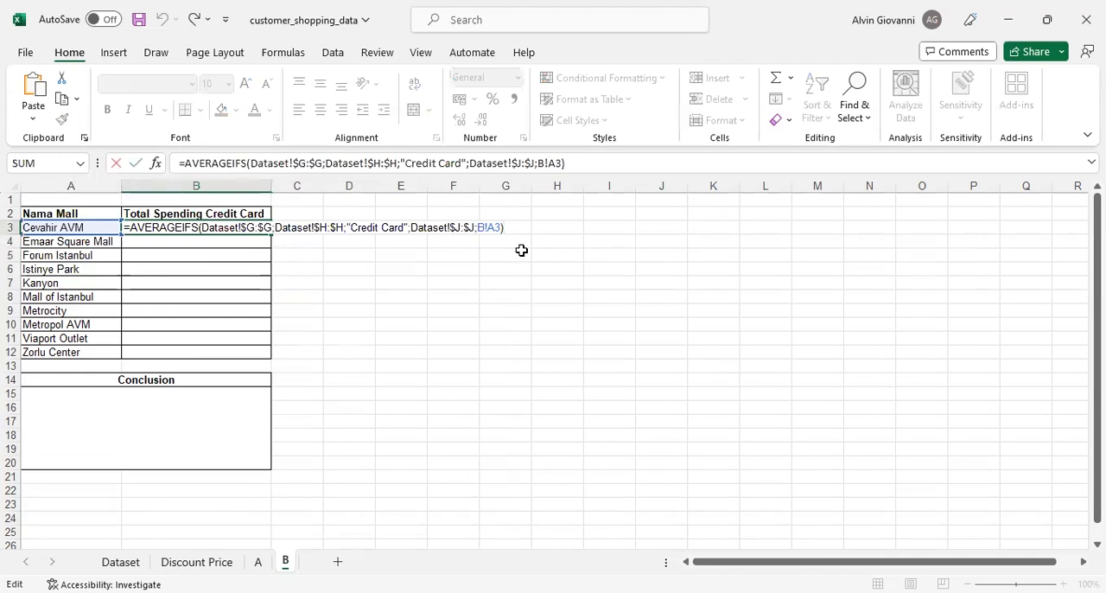
key(ctrl+Return)
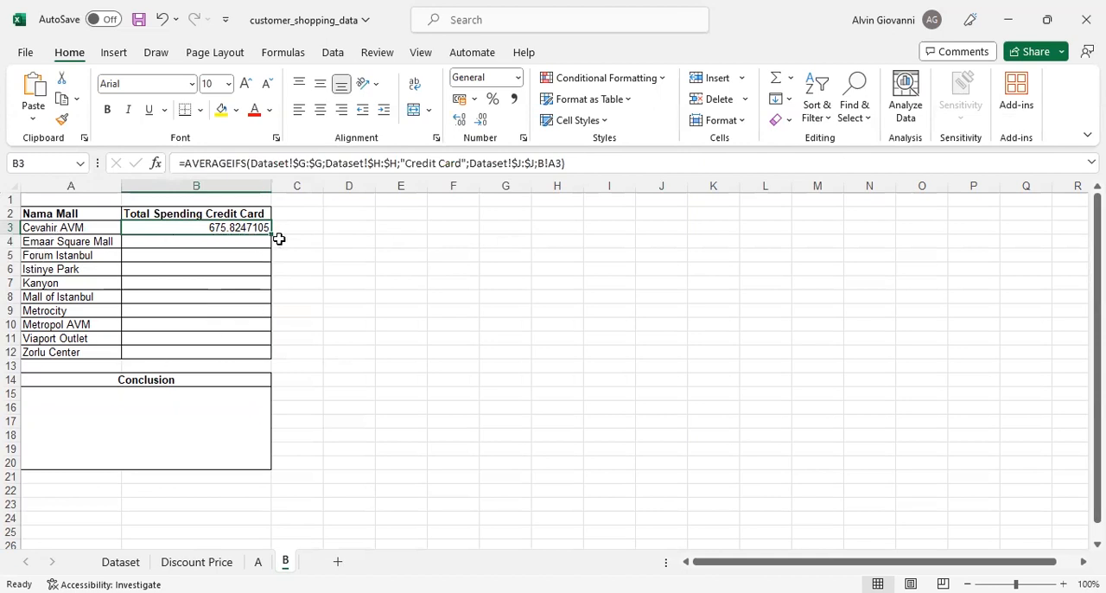
double_click(273, 234)
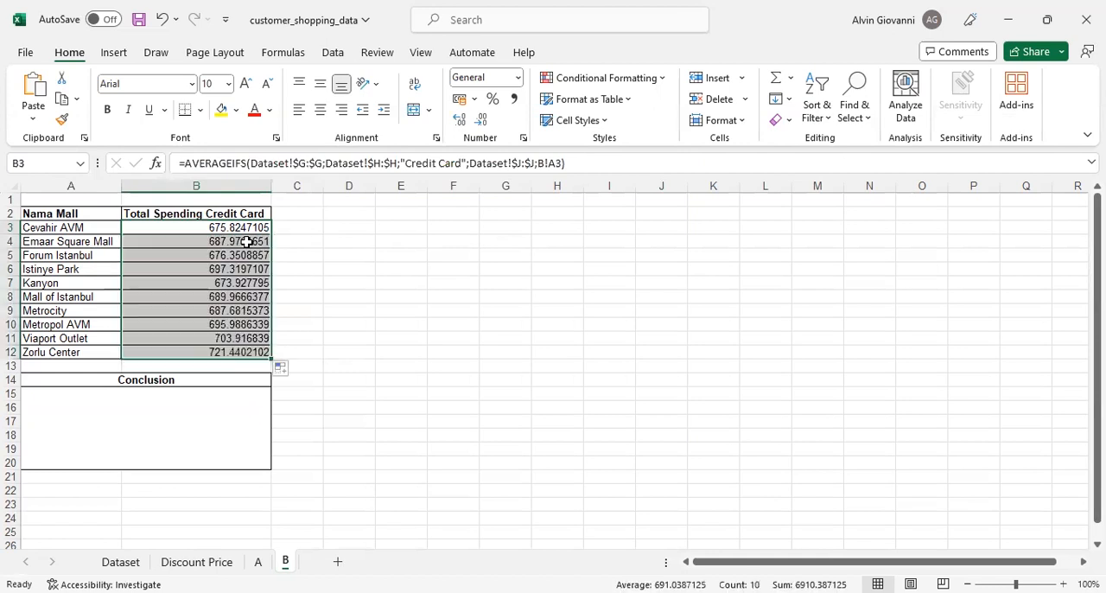
- Review the calculated credit card spending values in B3:B12 beside the mall names in A3:A12
click(331, 247)
drag(223, 229, 246, 353)
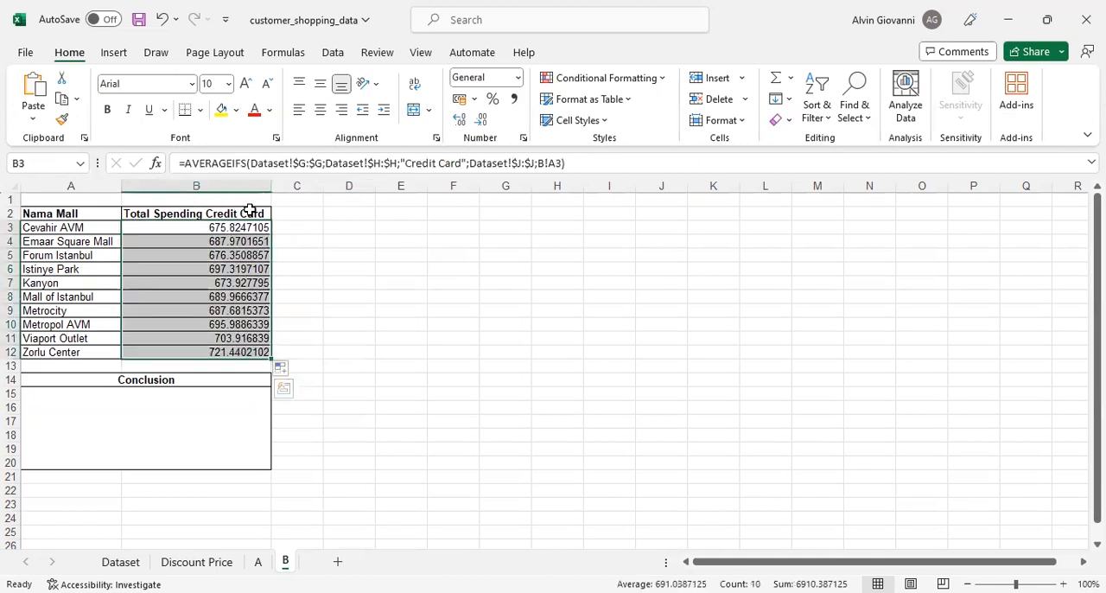
click(302, 226)
drag(229, 227, 225, 325)
click(313, 255)
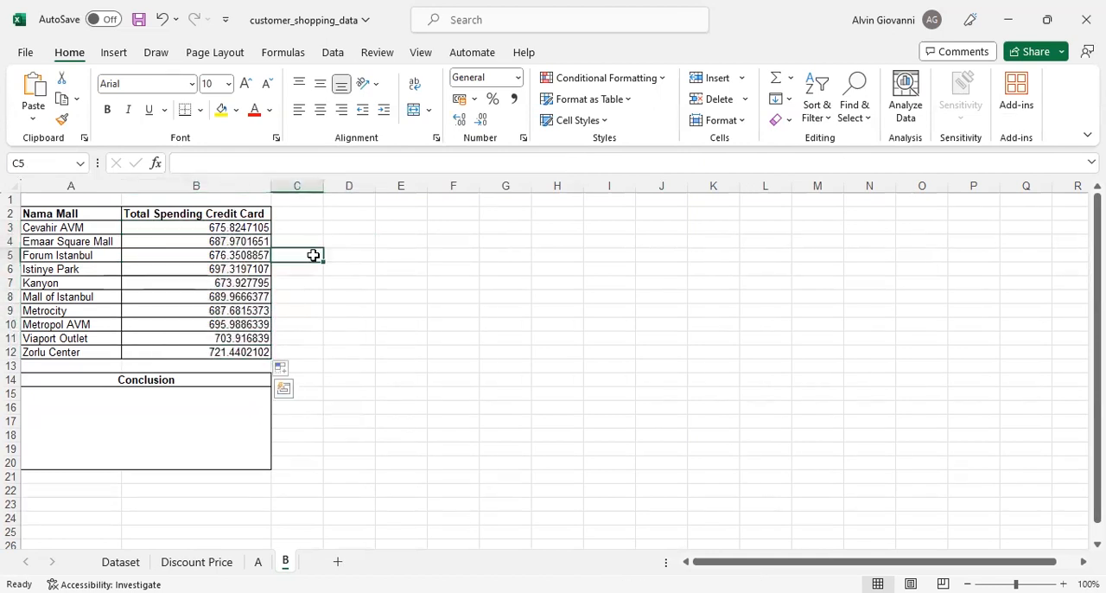
drag(249, 227, 241, 257)
drag(238, 311, 241, 351)
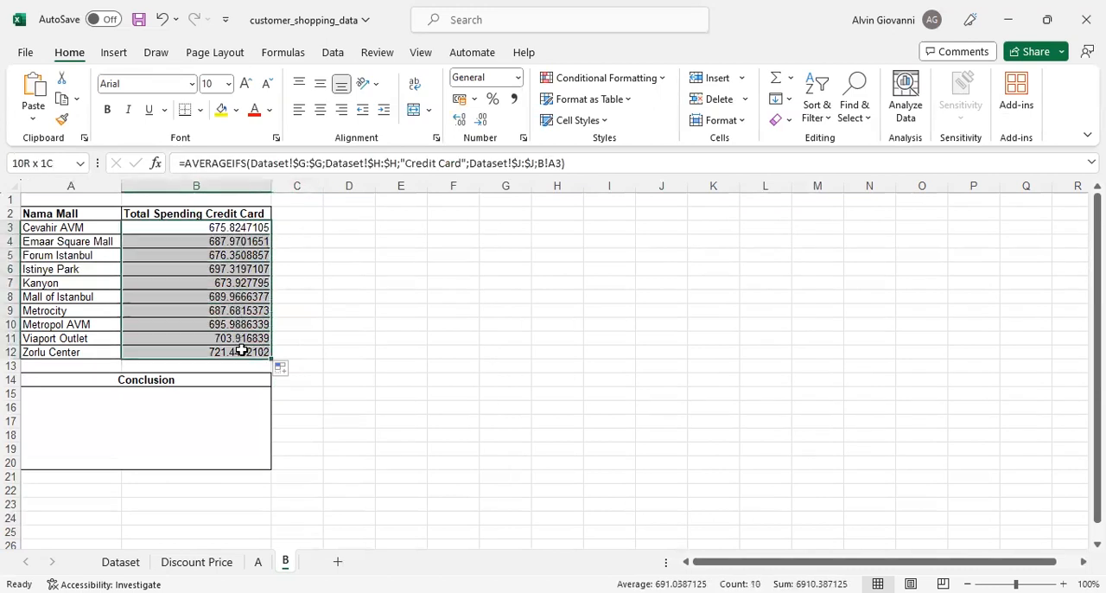
click(313, 247)
click(227, 229)
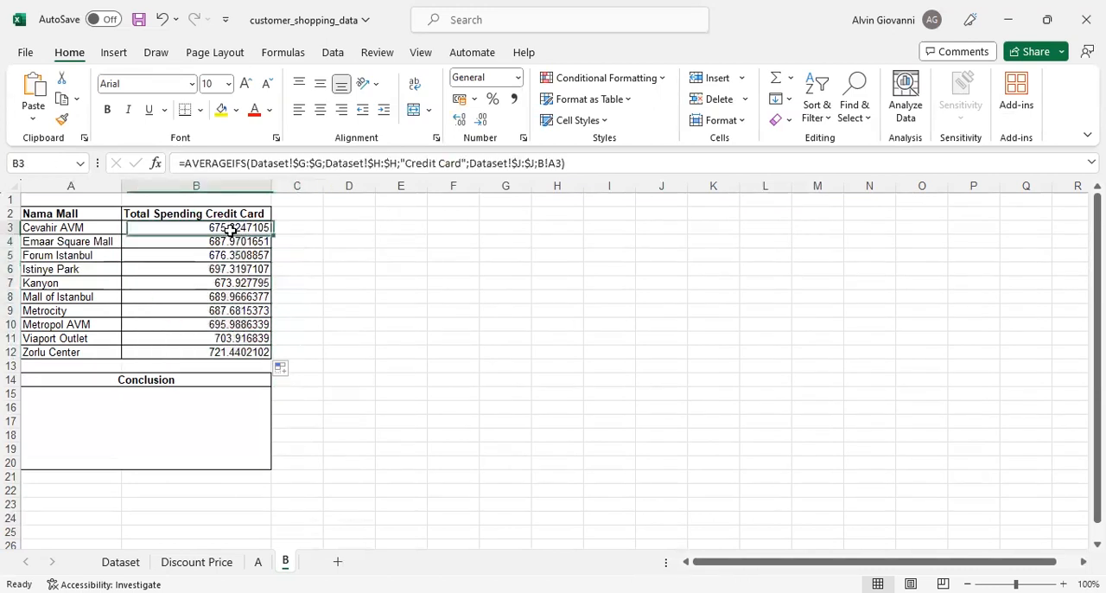
click(247, 353)
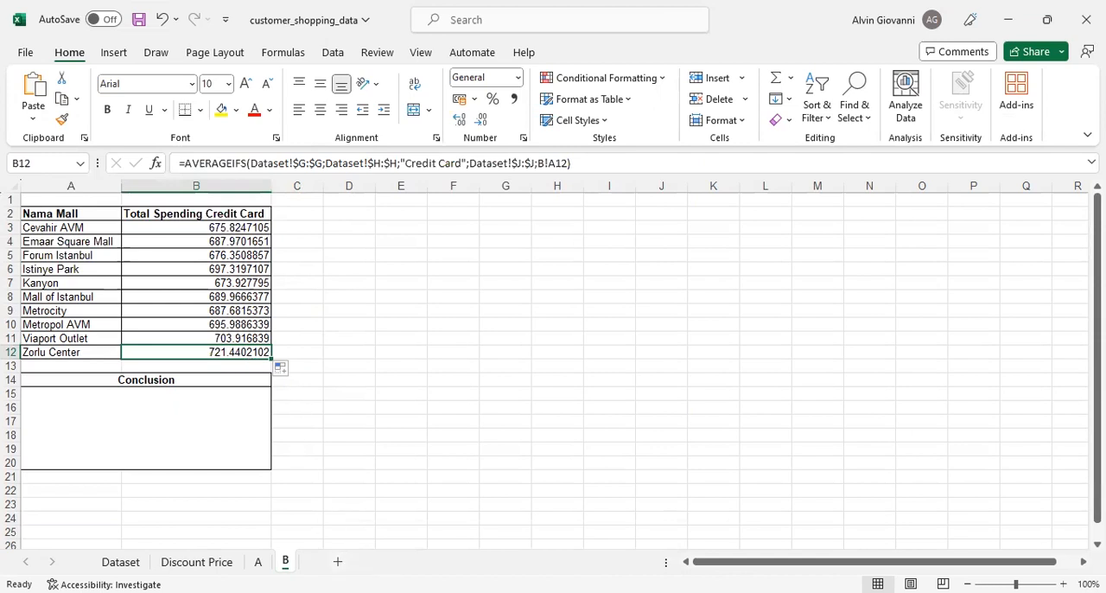
click(223, 295)
mouse_move(78, 228)
mouse_down()
mouse_move(151, 279)
mouse_move(222, 354)
mouse_move(242, 349)
mouse_up()
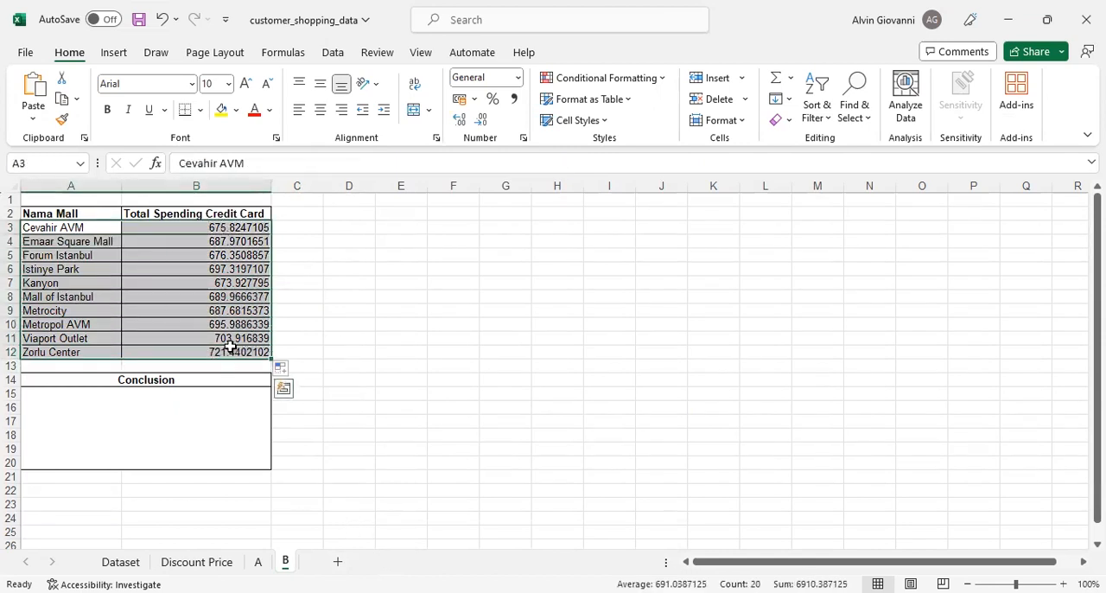
click(294, 326)
- Examine the Zorlu Center row, A12:B12, and its spending formula
drag(60, 353, 224, 353)
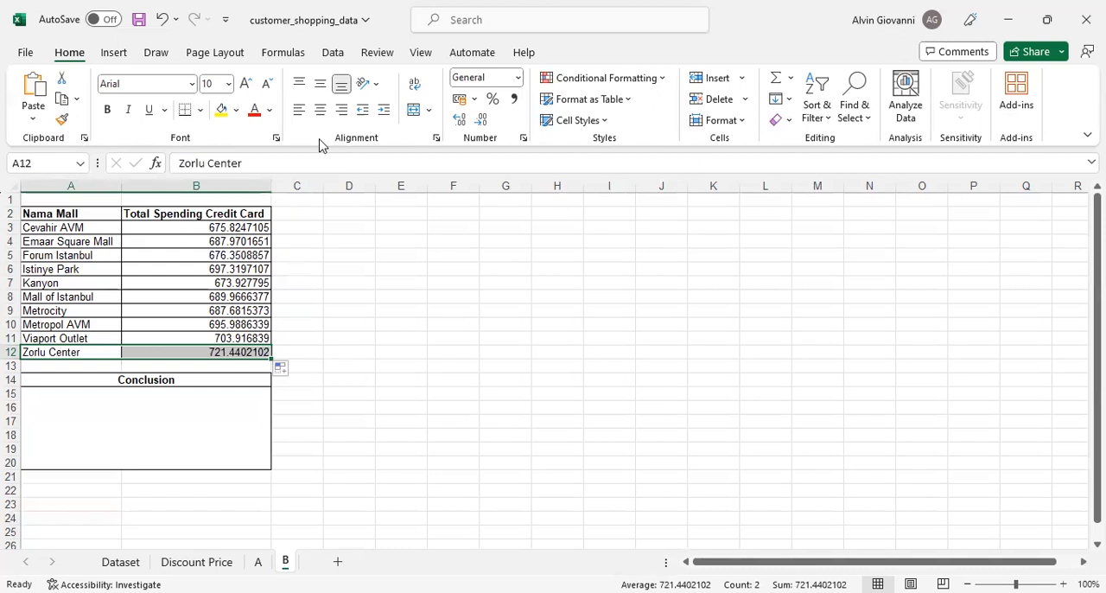
click(349, 282)
drag(60, 353, 158, 349)
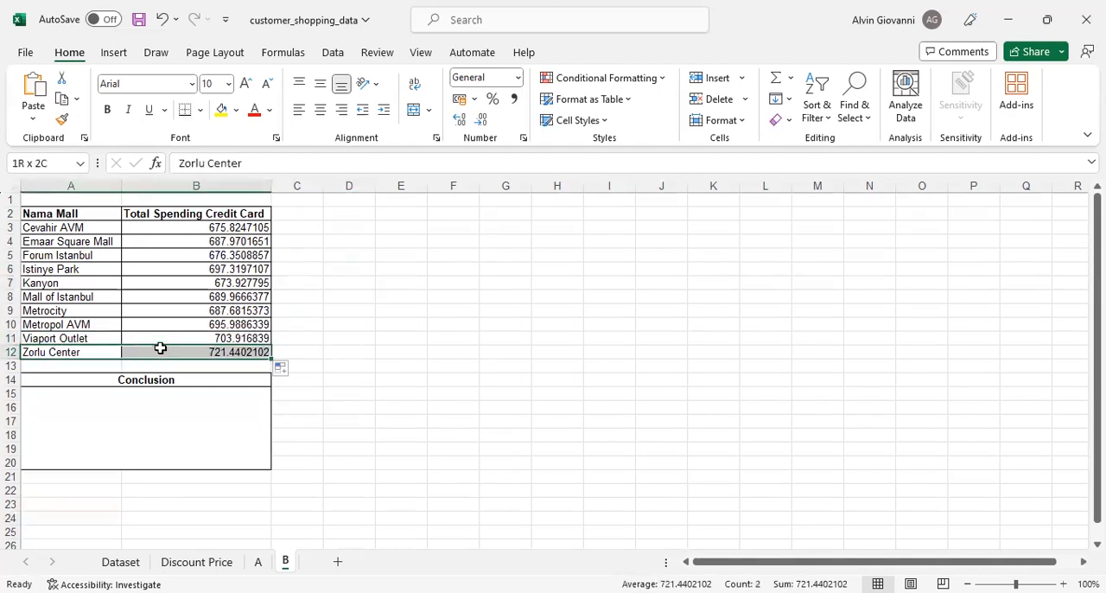
click(349, 310)
click(235, 350)
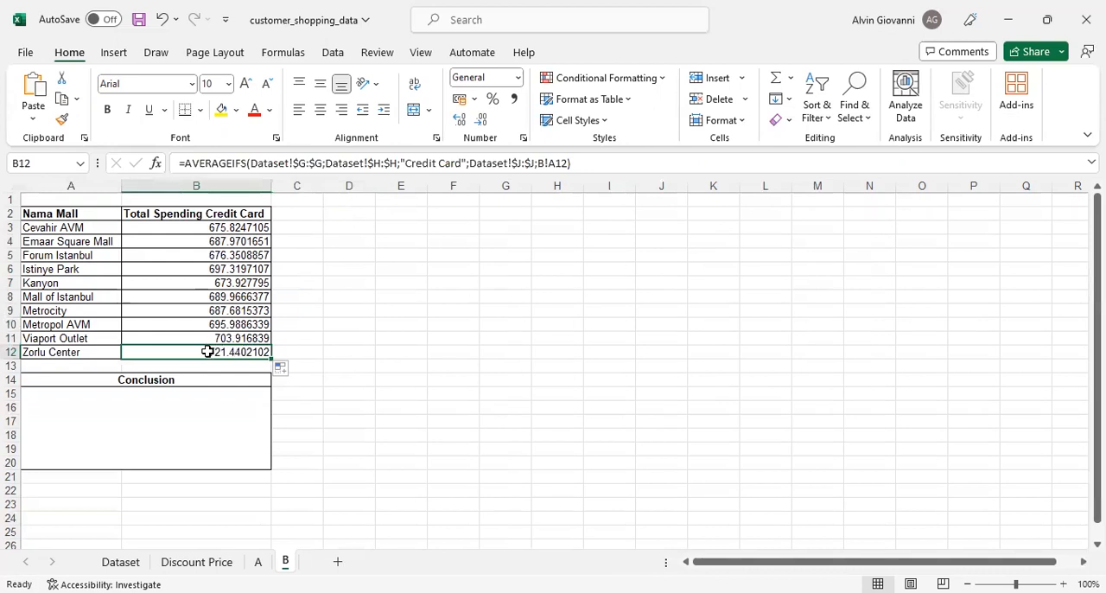
click(63, 352)
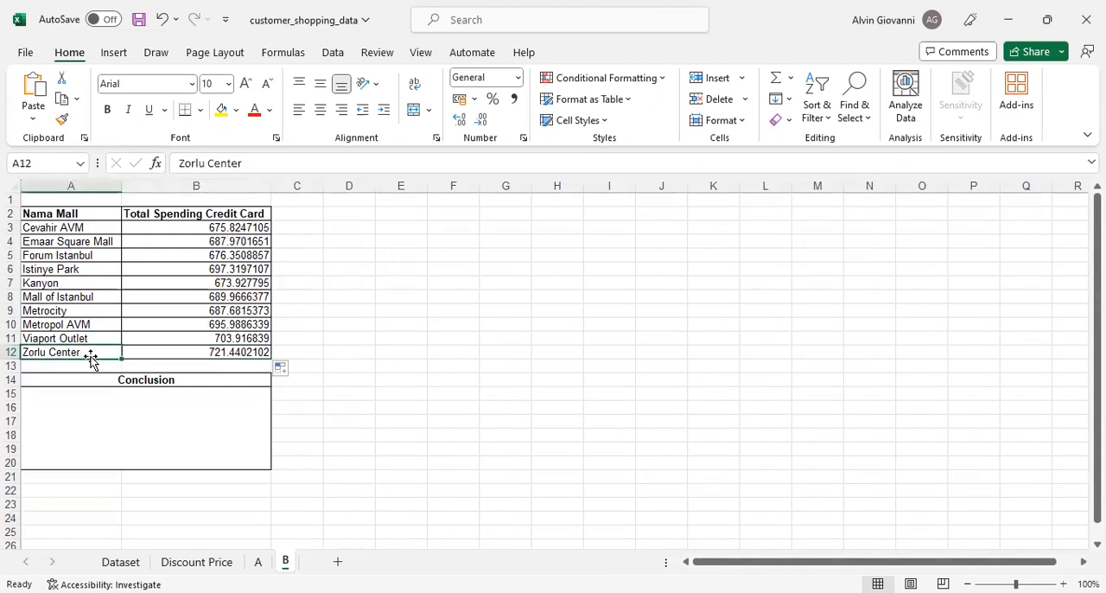
click(138, 352)
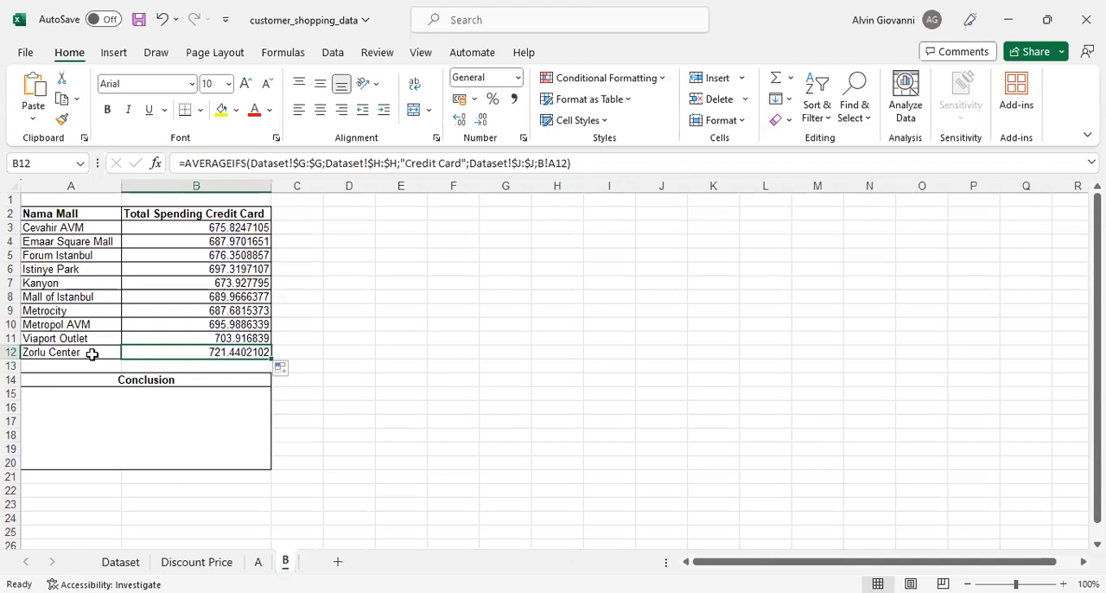
- Review the Conclusion box against the spending table A2:B12, look over sheet A's data, and return to sheet B
click(250, 425)
click(176, 381)
click(177, 394)
drag(99, 223, 193, 350)
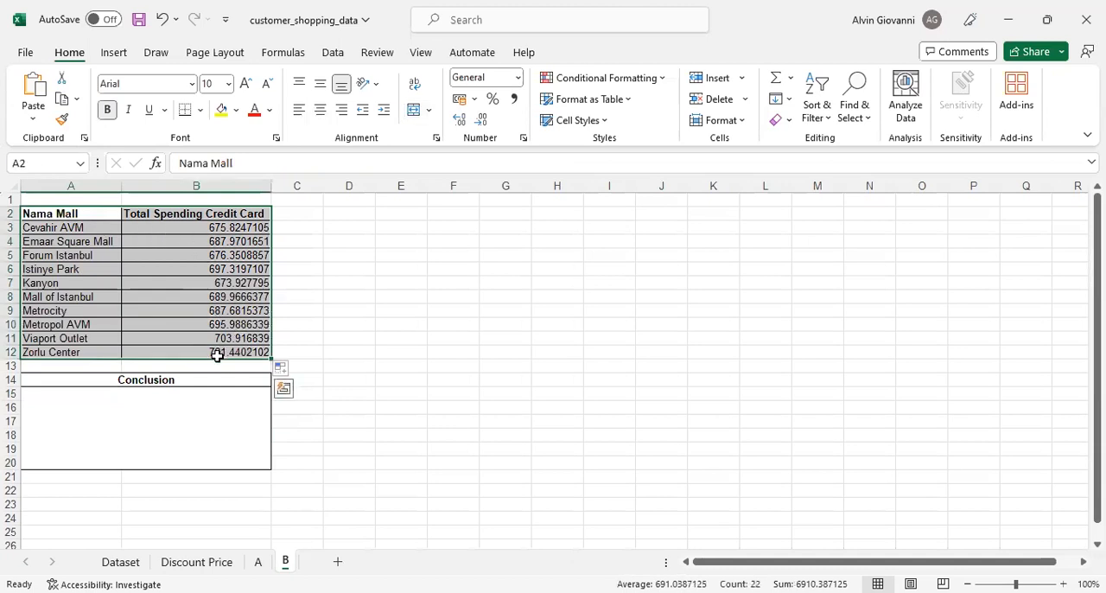
click(253, 427)
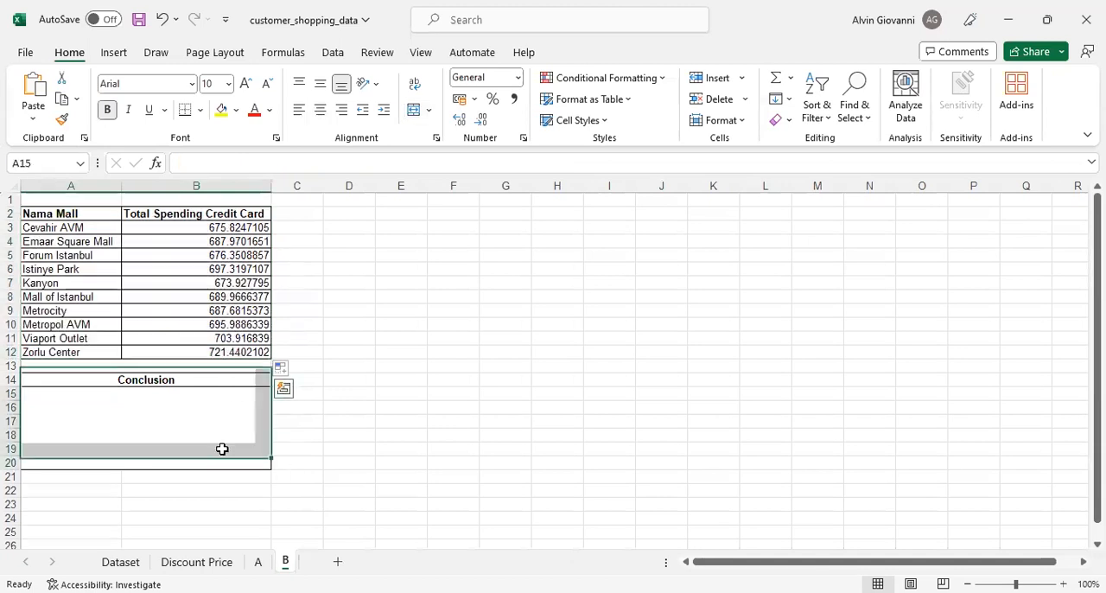
click(262, 563)
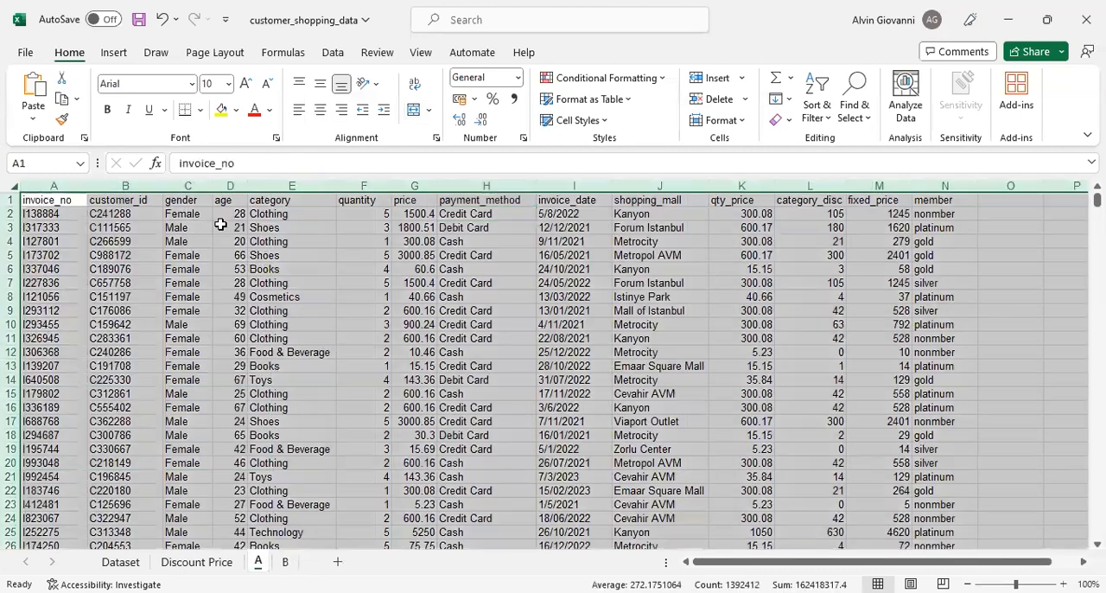
click(373, 257)
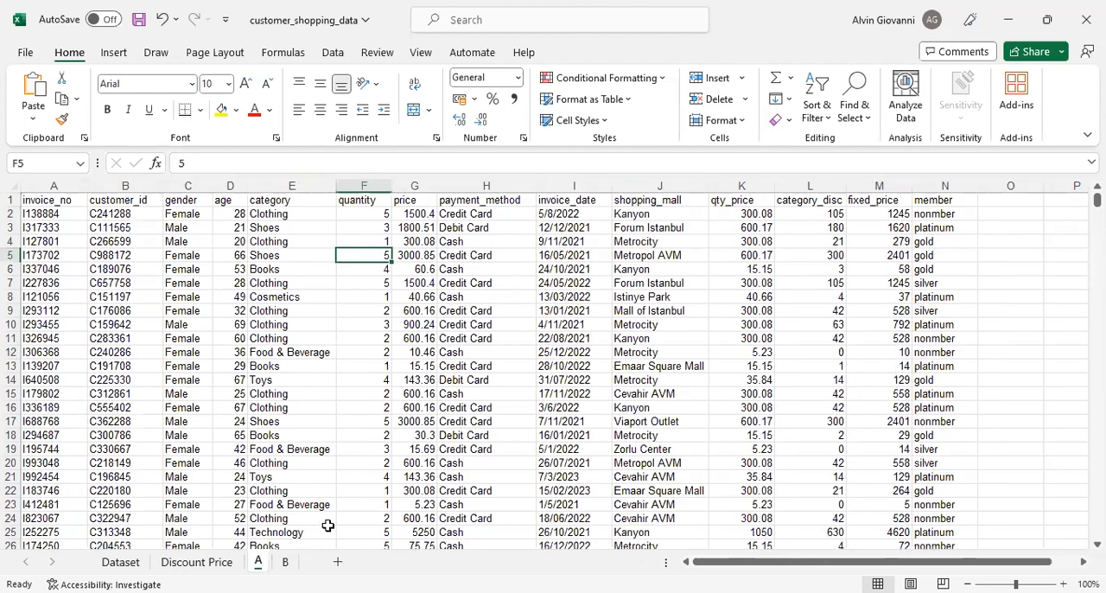
click(285, 561)
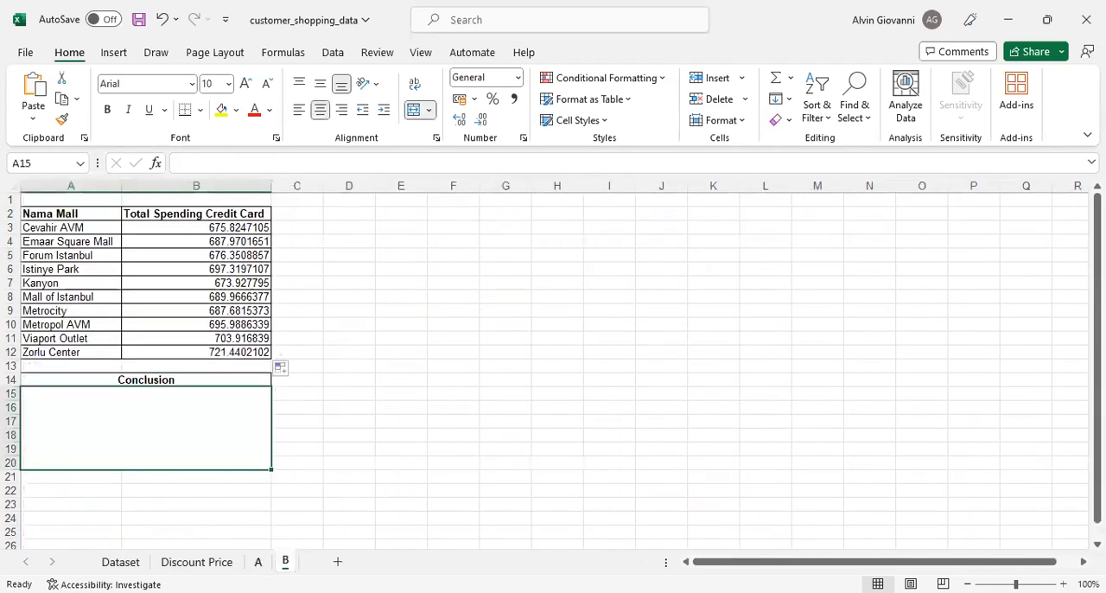